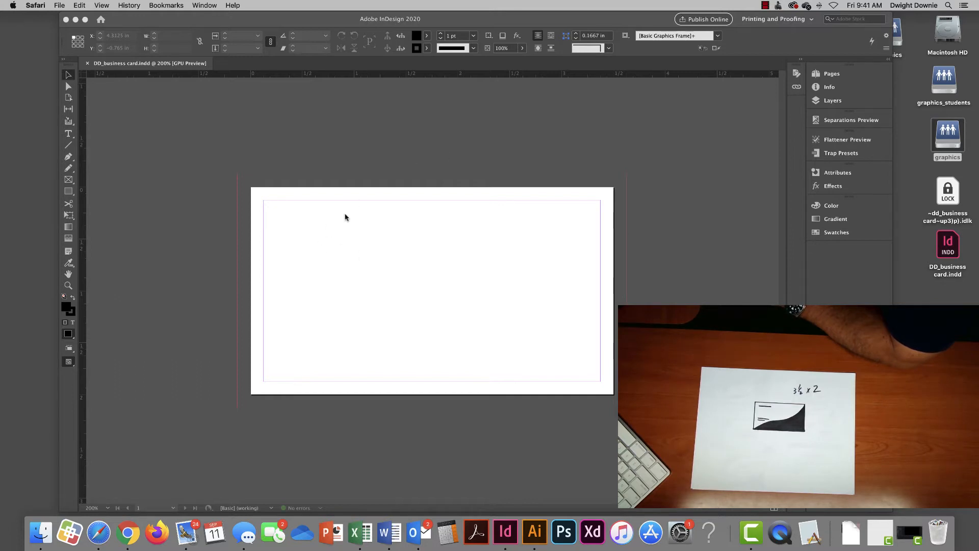
- Bring the blank DD_business card document to the front in InDesign, centring the card in view
scroll(345, 215, down, 1)
scroll(345, 216, right, 2)
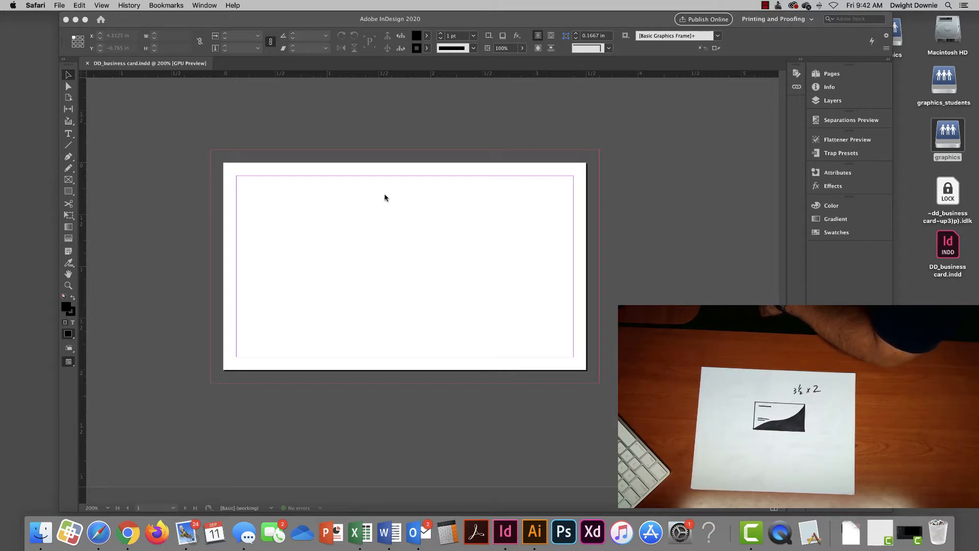
click(302, 23)
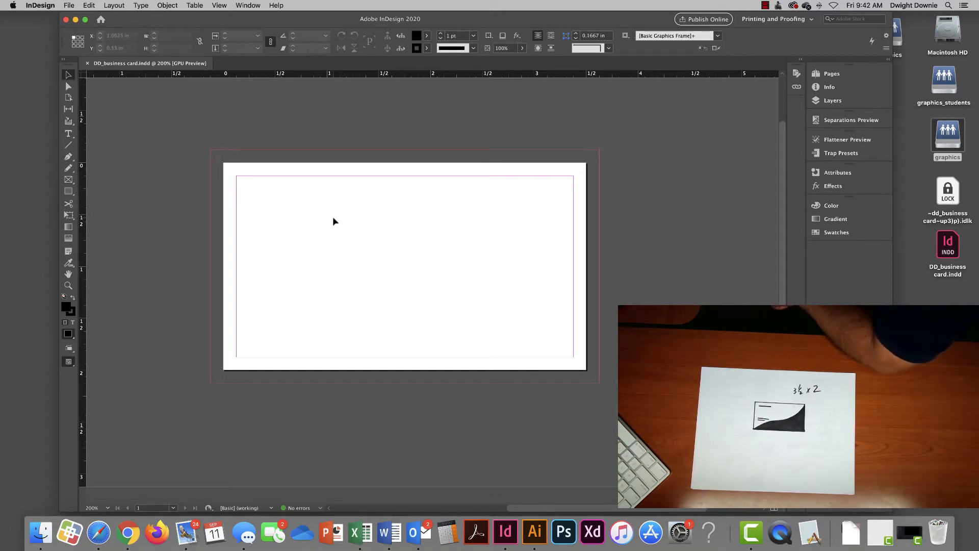
scroll(333, 217, left, 2)
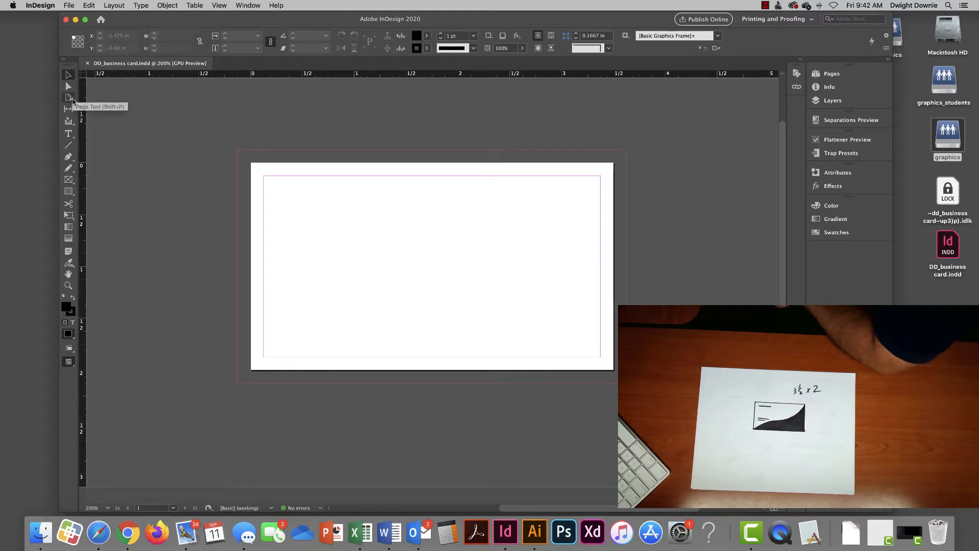
- Draw a text frame near the card's upper left and type the card owner's full name into it
click(69, 136)
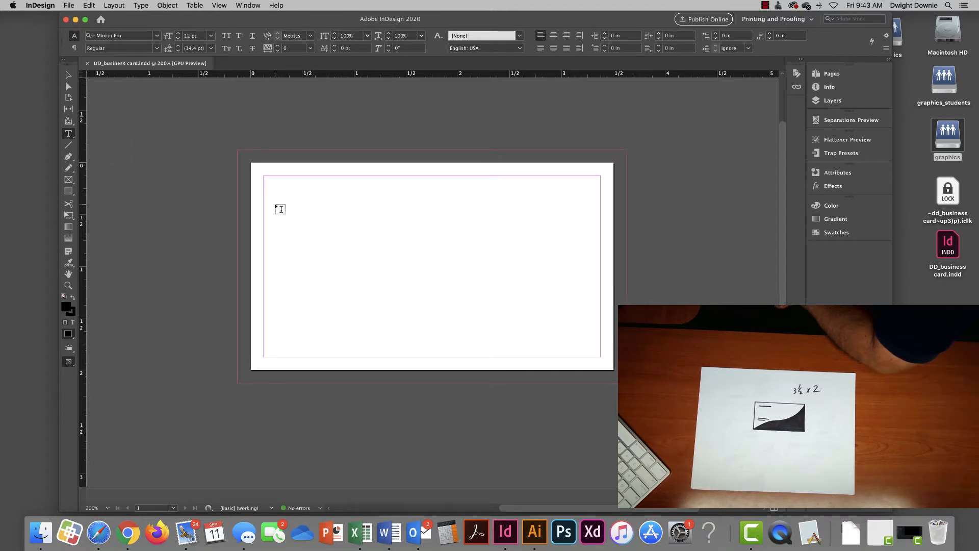
drag(320, 195, 462, 249)
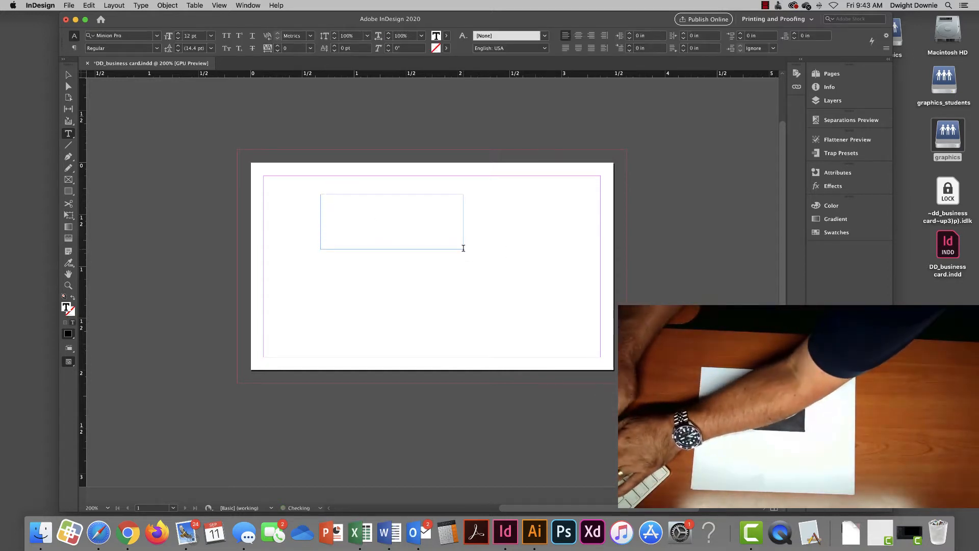
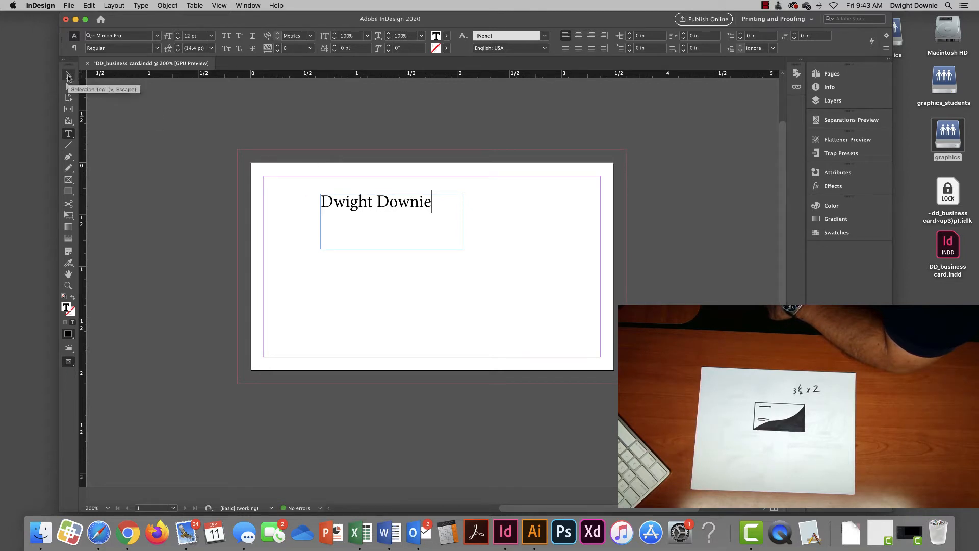
click(68, 76)
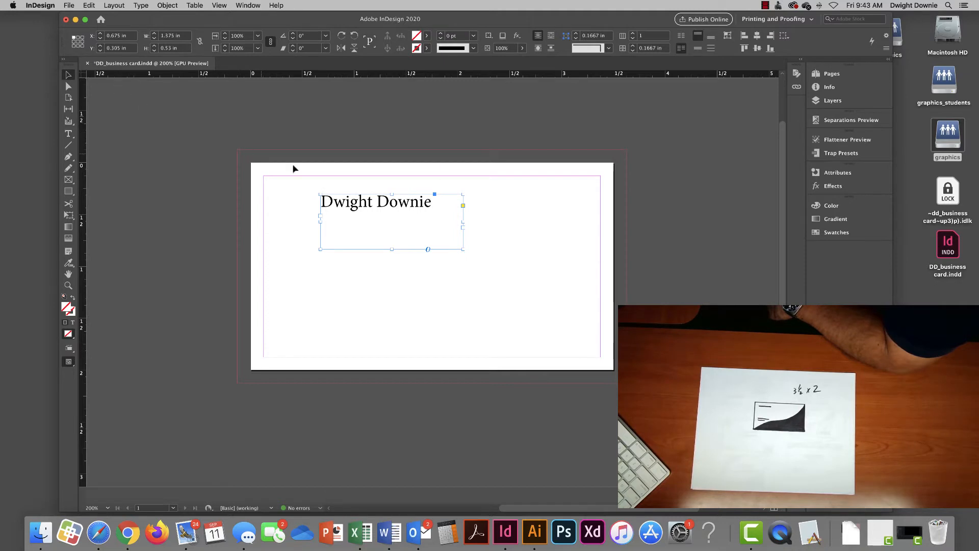
- Move and shrink the name frame into position near the card's top left
drag(404, 204, 381, 284)
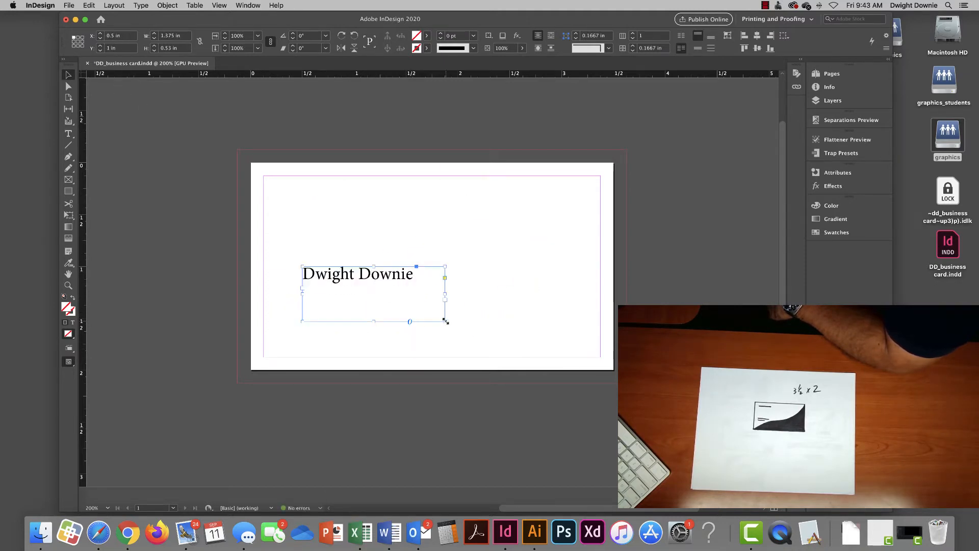
drag(446, 321, 419, 291)
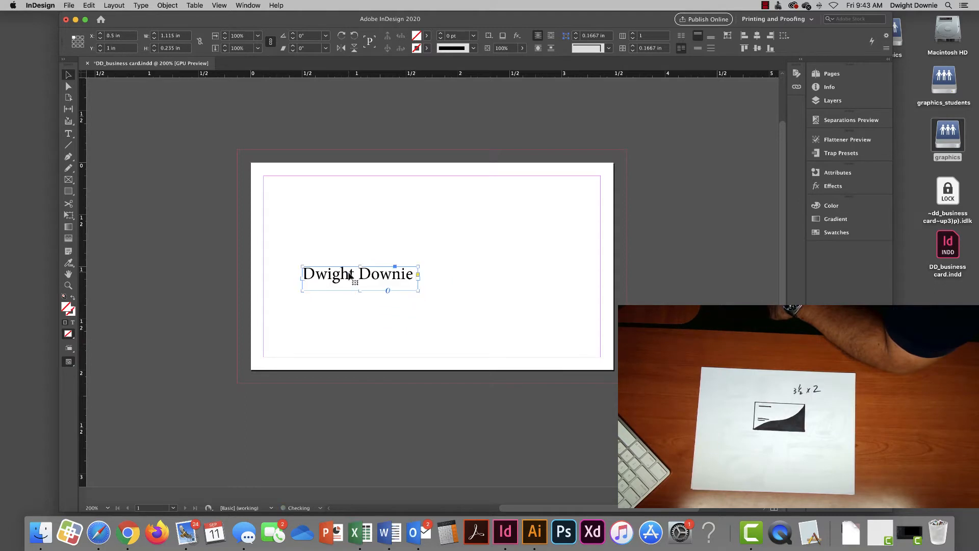
drag(350, 276, 528, 283)
drag(505, 301, 456, 233)
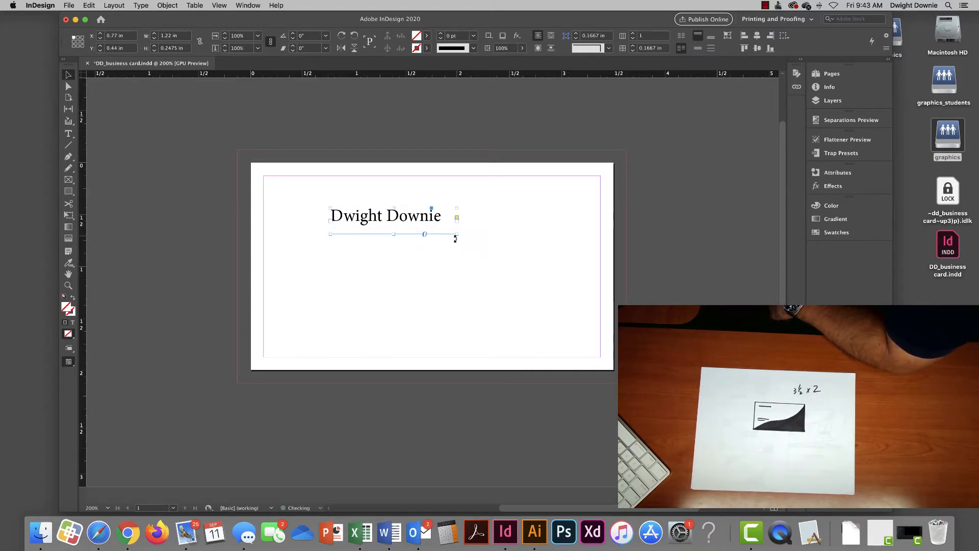
- Set the name in Arial Black and resize its frame so the full name fits
click(69, 133)
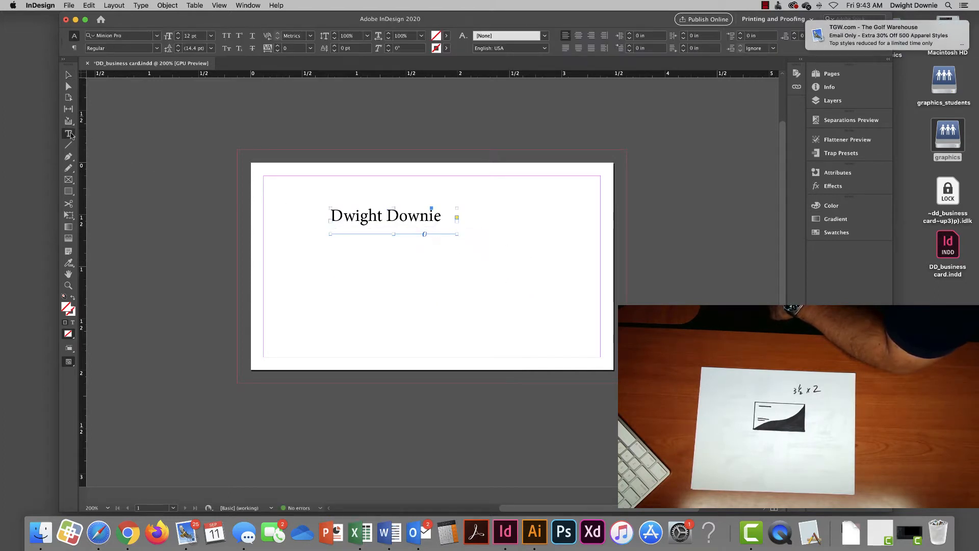
click(380, 217)
key(super+a)
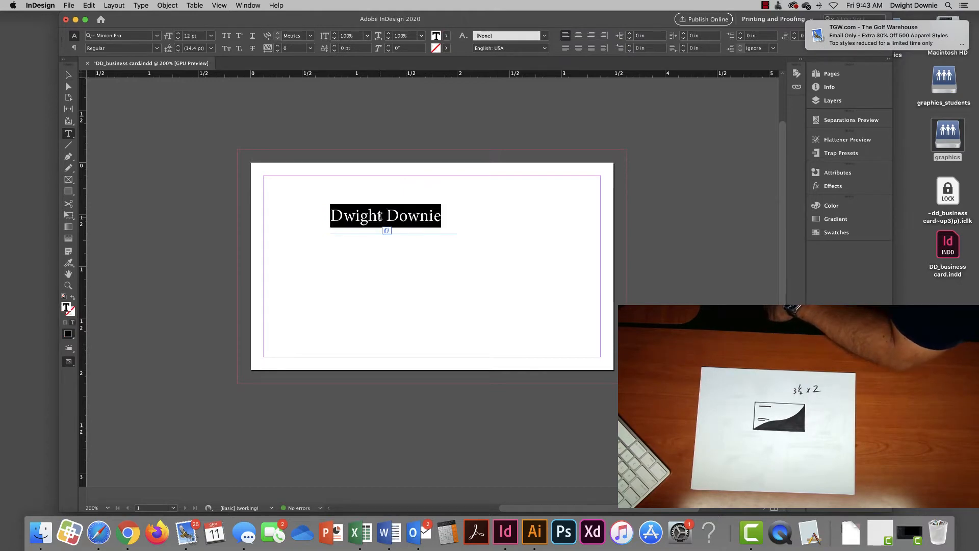
click(158, 37)
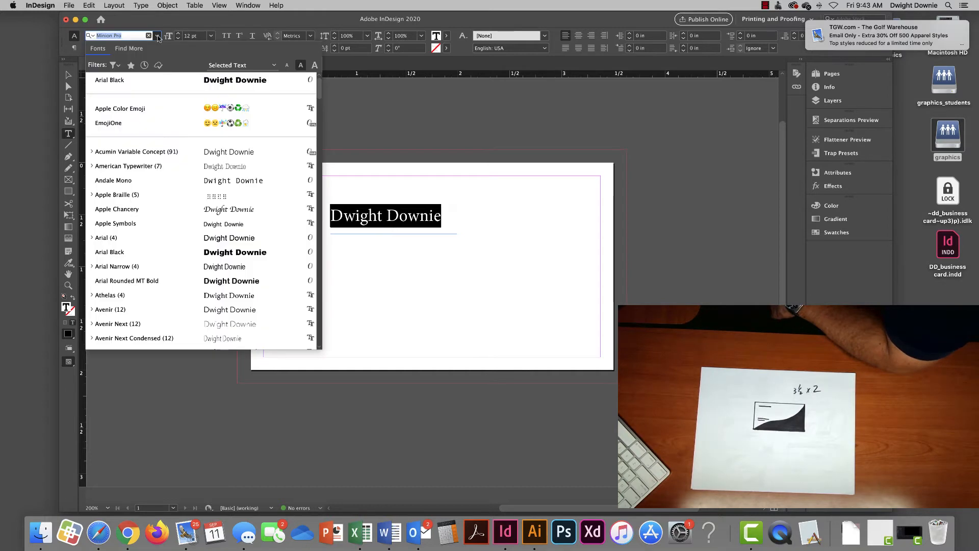
click(158, 80)
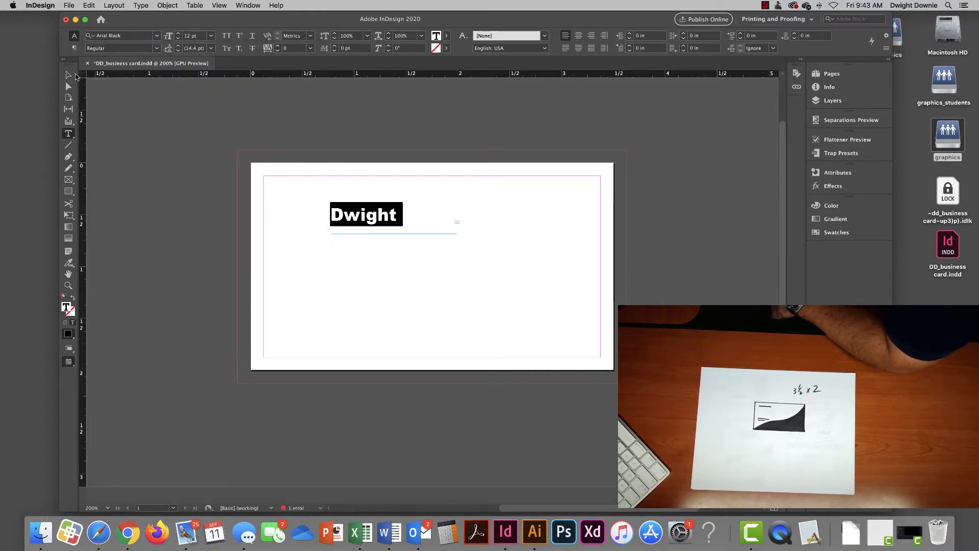
click(68, 75)
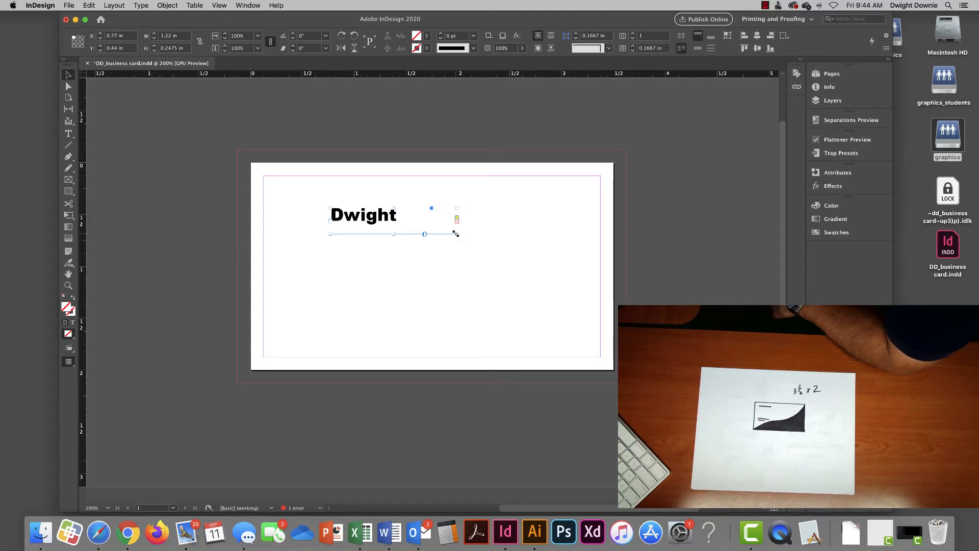
mouse_move(456, 233)
mouse_down()
mouse_move(406, 231)
mouse_move(499, 236)
mouse_move(451, 230)
mouse_up()
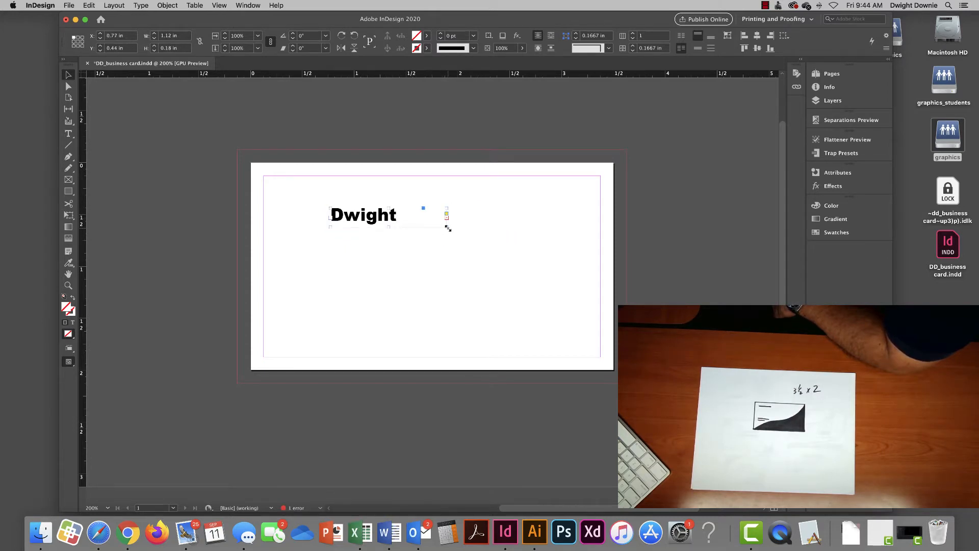
drag(448, 228, 499, 243)
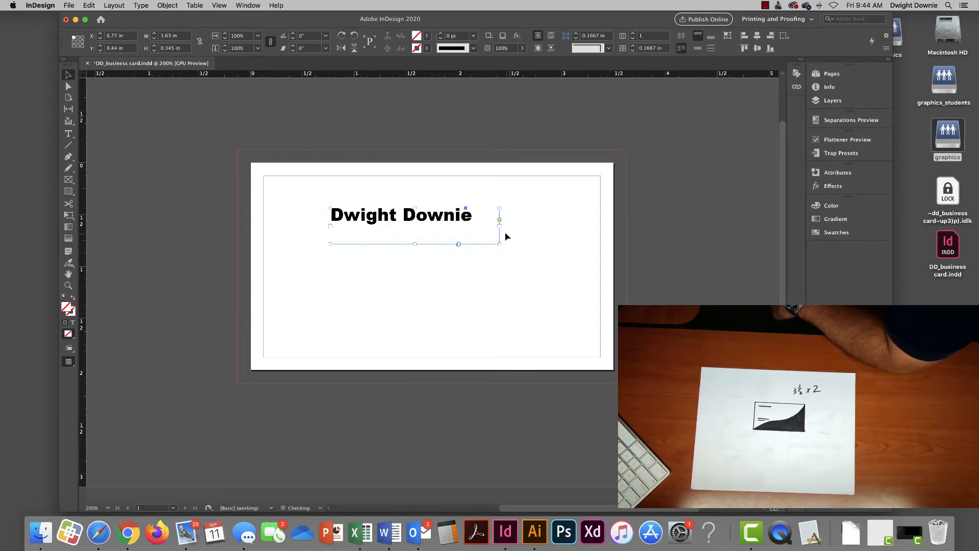
- Select the whole name line and set its size to 13 pt
click(68, 134)
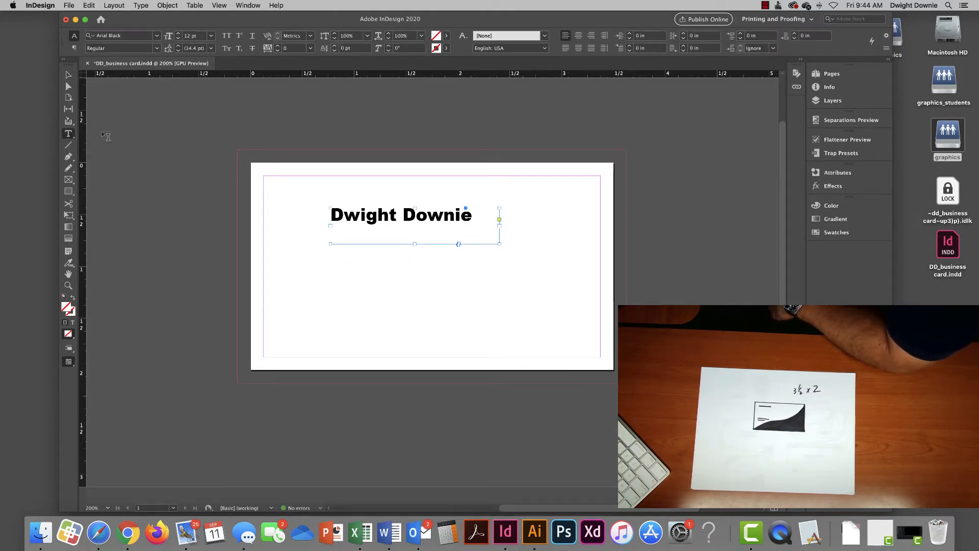
triple_click(361, 211)
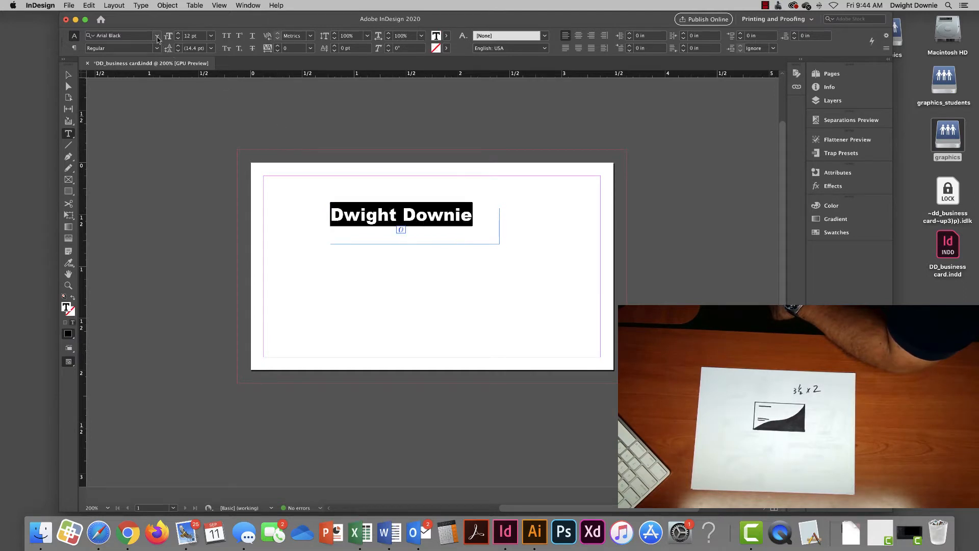
click(178, 34)
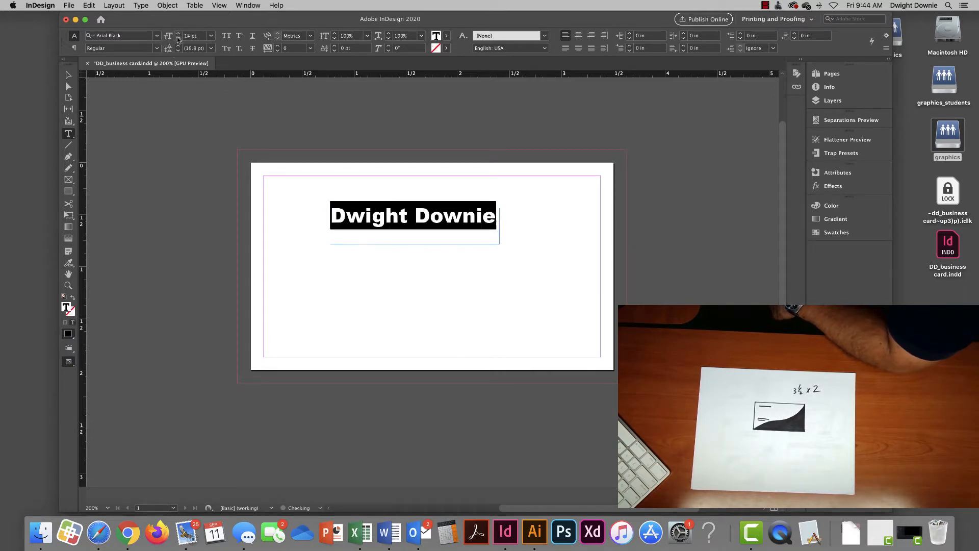
click(177, 38)
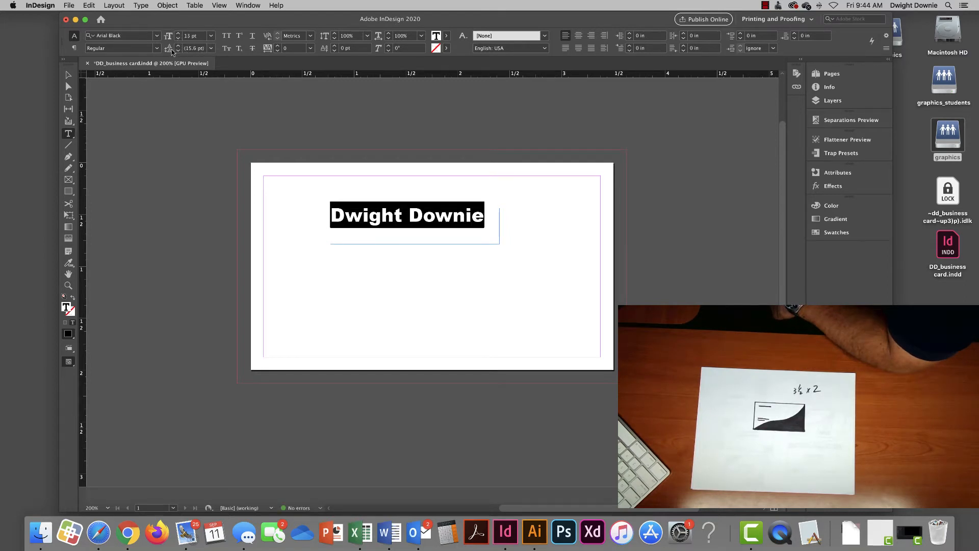
click(157, 48)
click(158, 48)
- Change the name's font to Baskerville with the Bold style
click(158, 35)
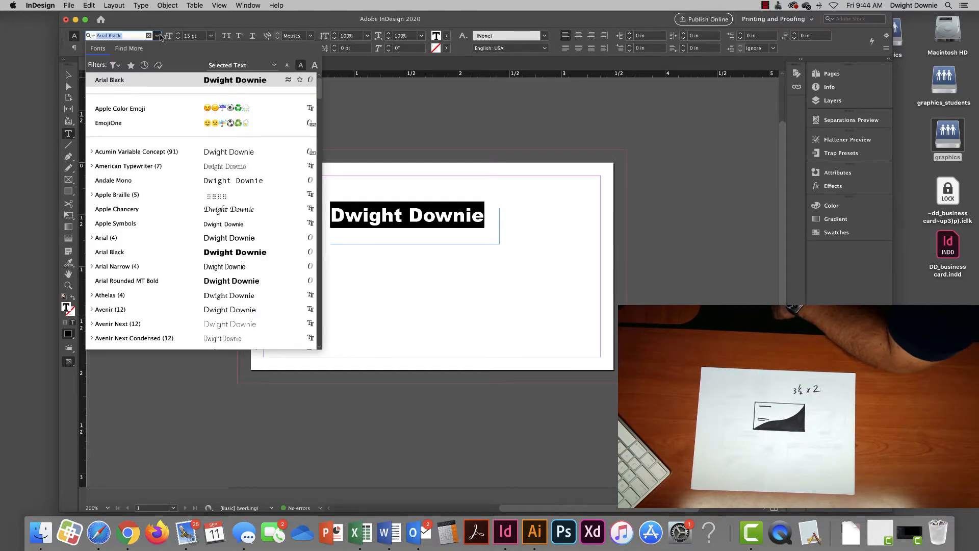
scroll(157, 239, down, 4)
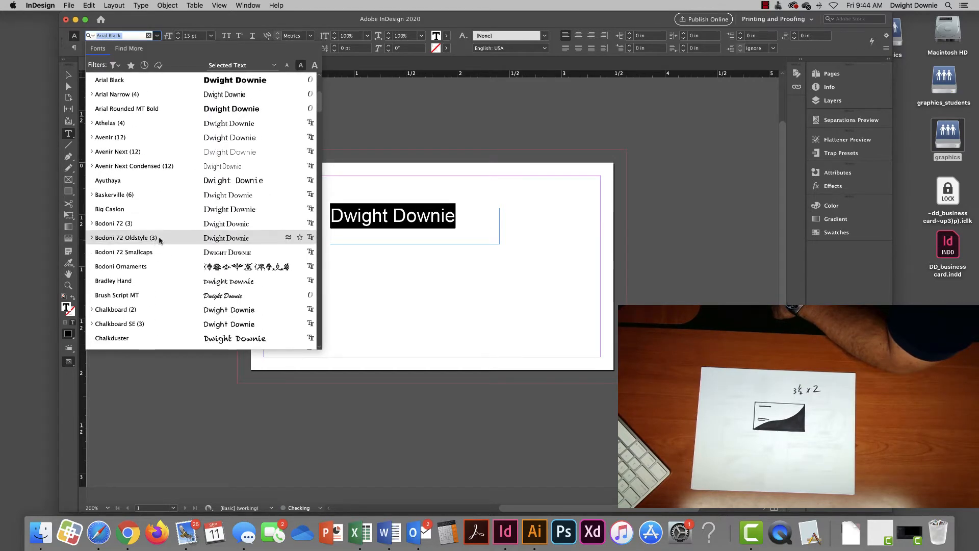
click(135, 196)
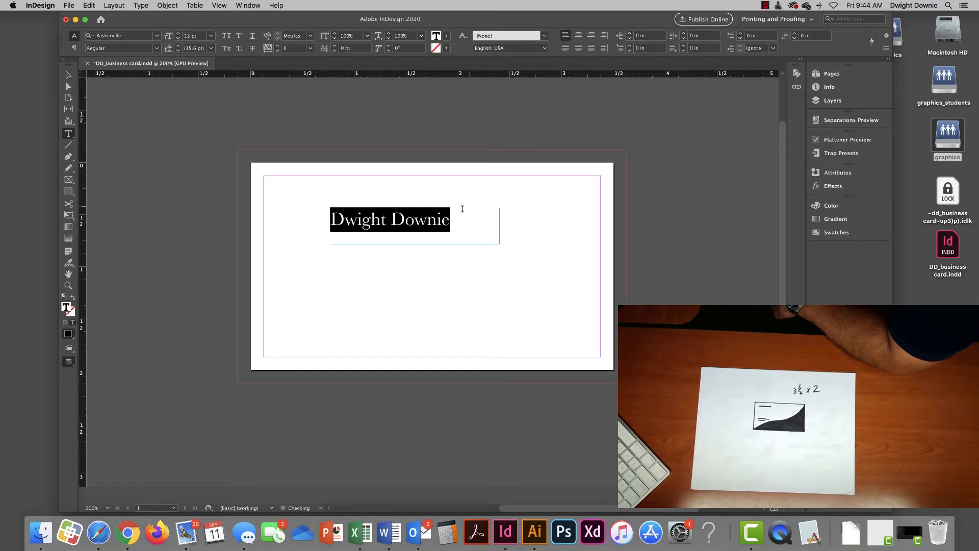
click(158, 48)
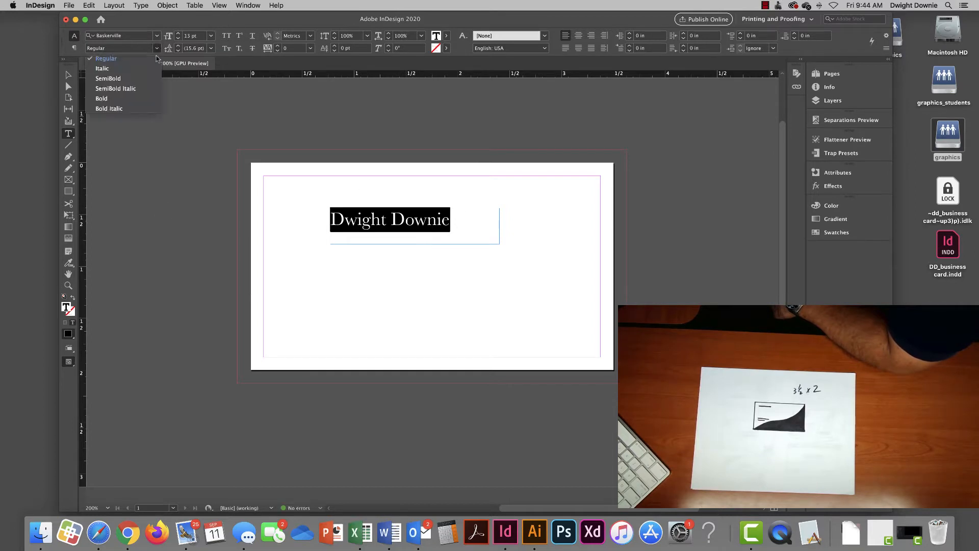
click(139, 81)
click(156, 49)
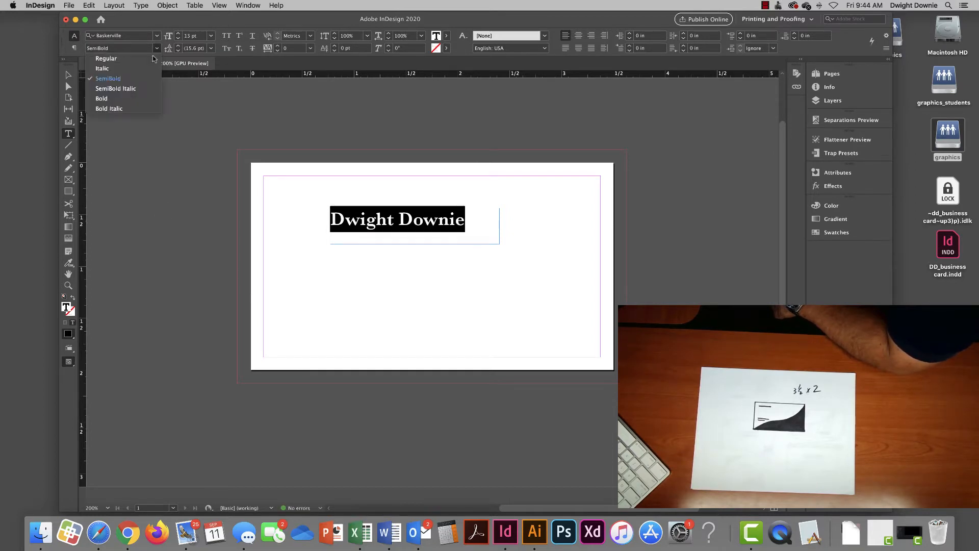
click(130, 96)
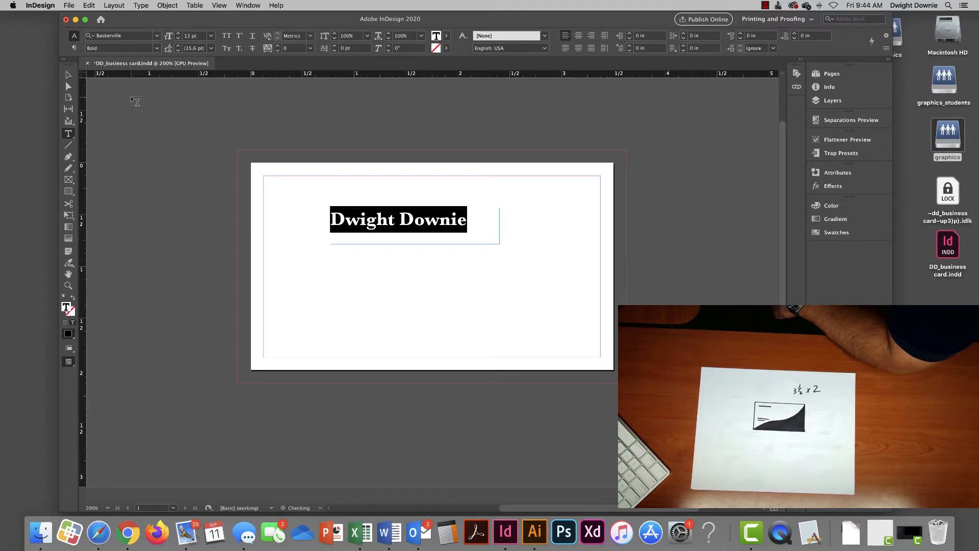
click(157, 48)
click(134, 61)
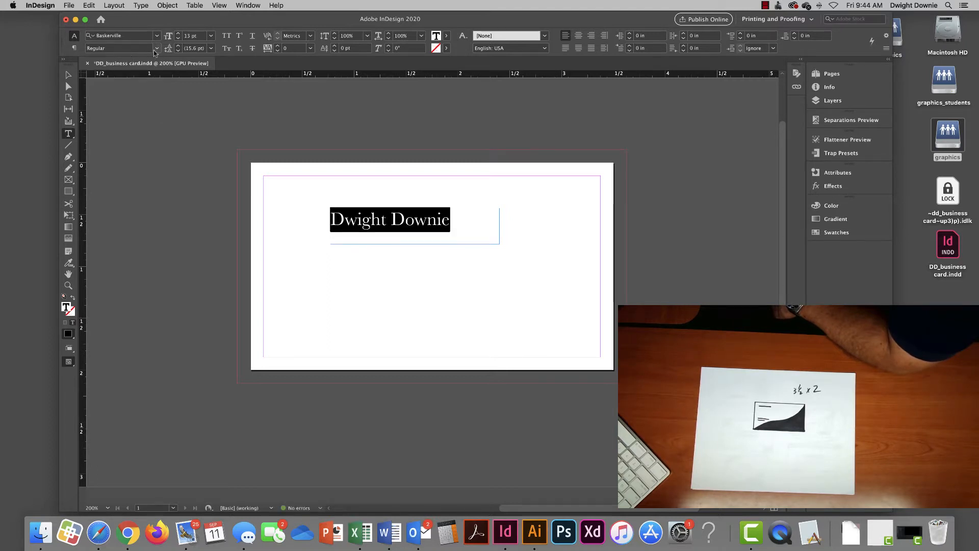
click(157, 48)
click(134, 98)
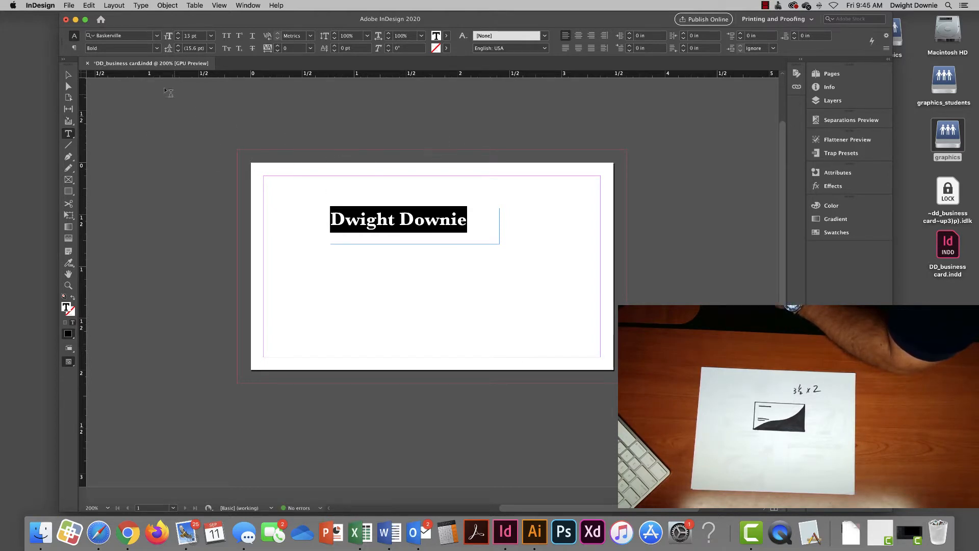
click(68, 75)
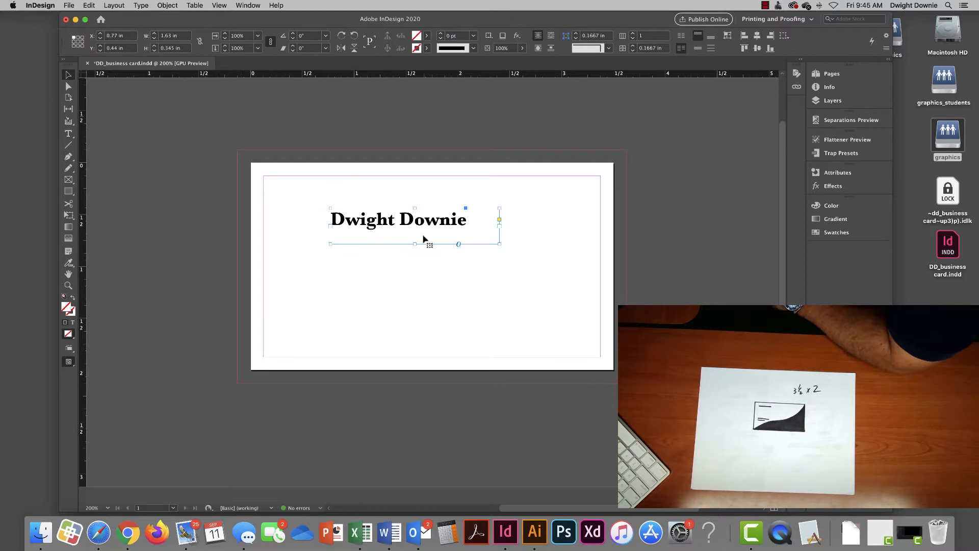
- Nudge the name frame slightly left and centre the name within it
drag(407, 225, 394, 230)
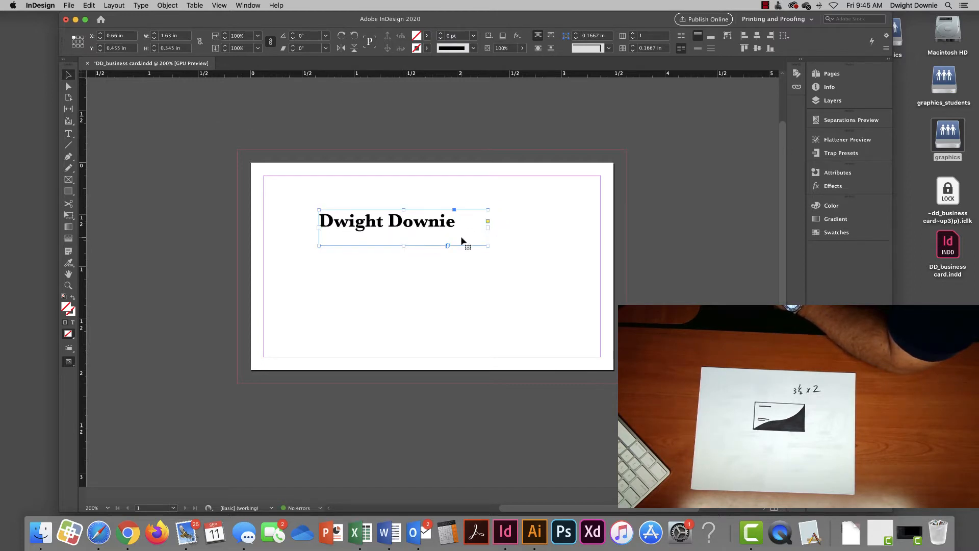
click(68, 133)
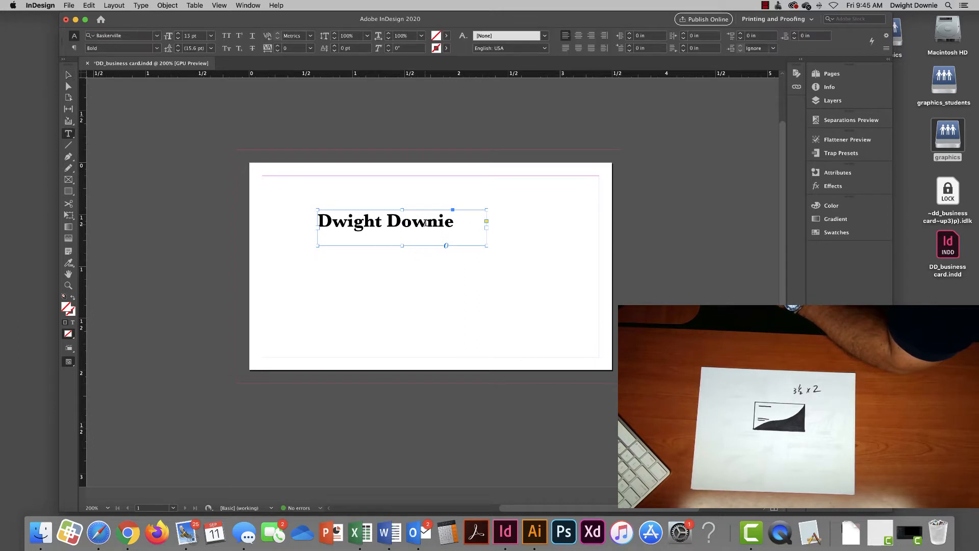
triple_click(425, 223)
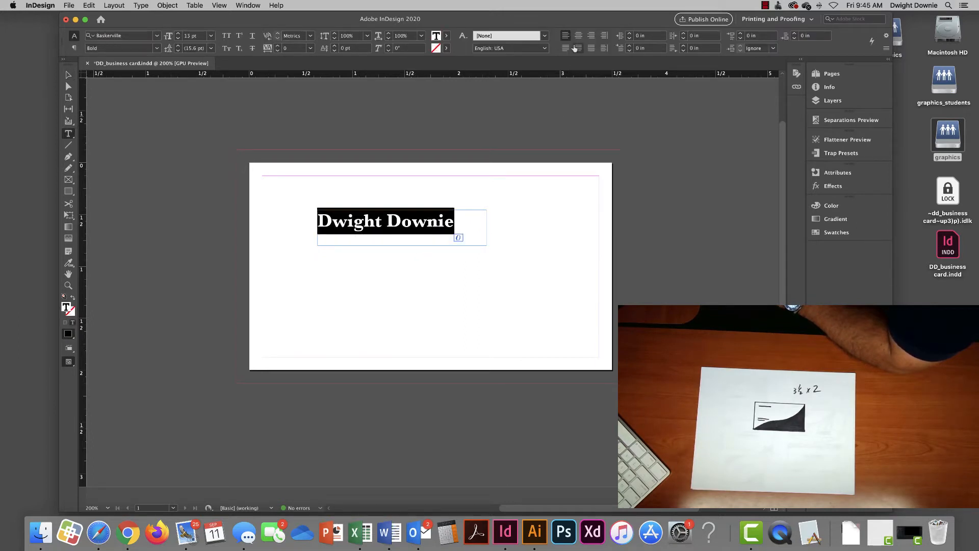
click(68, 75)
click(407, 230)
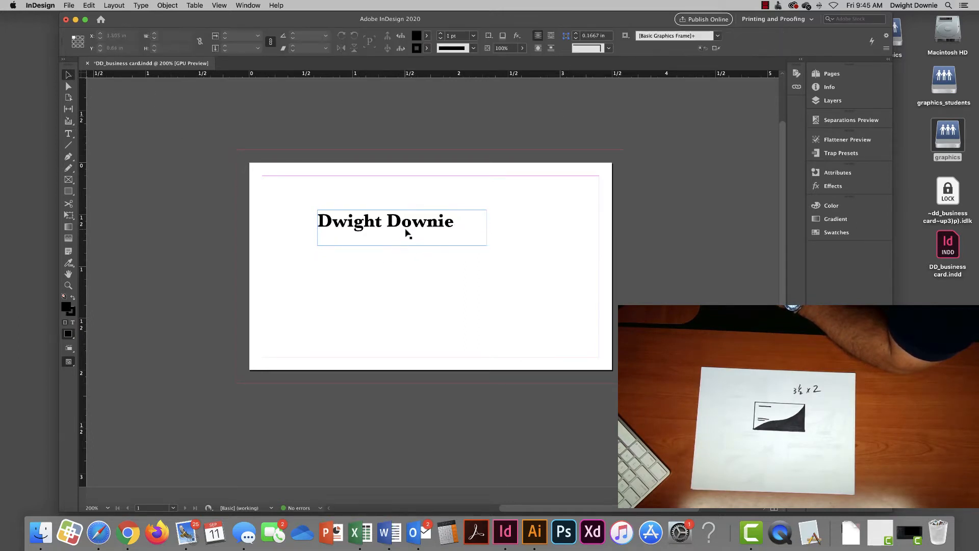
click(68, 133)
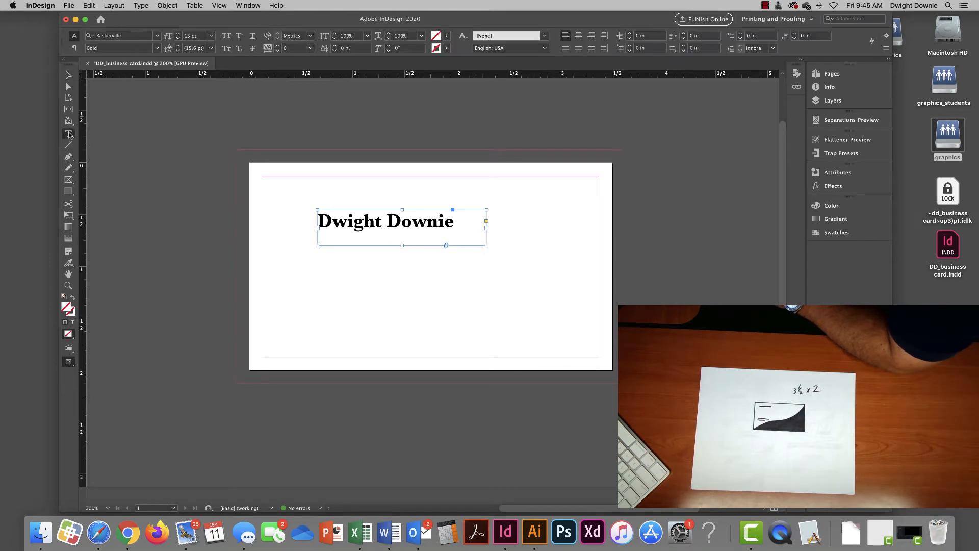
triple_click(391, 218)
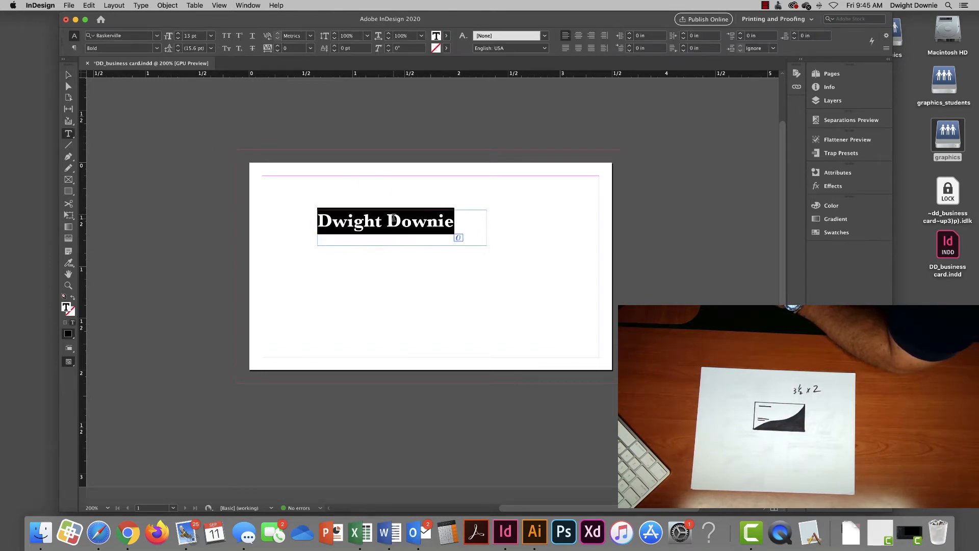
click(578, 36)
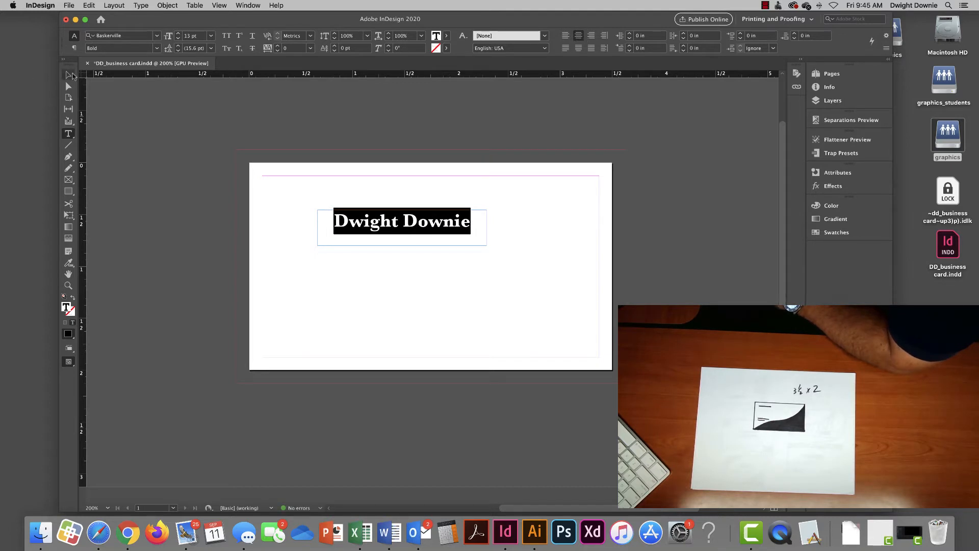
- Move the name frame lower on the card and left-align the name in it
click(68, 76)
drag(384, 227, 435, 251)
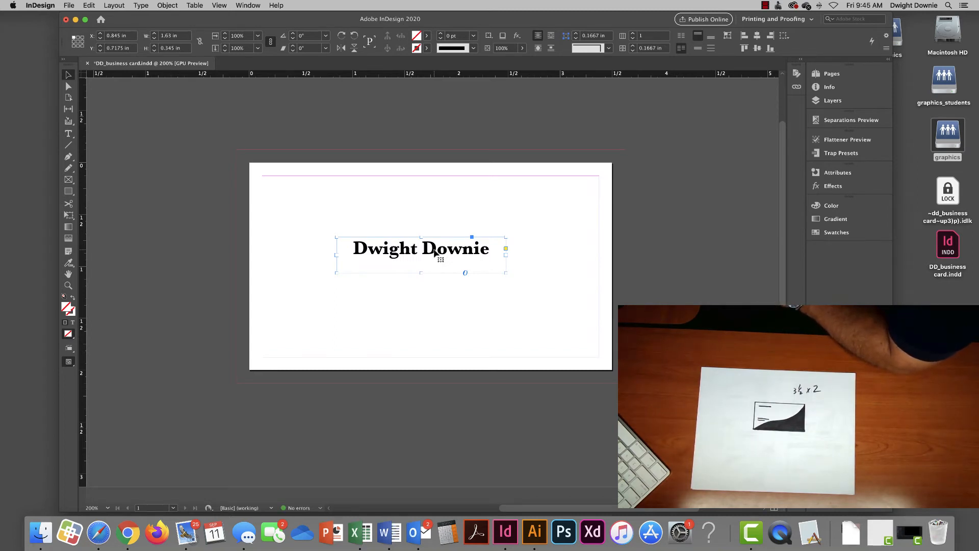
click(68, 134)
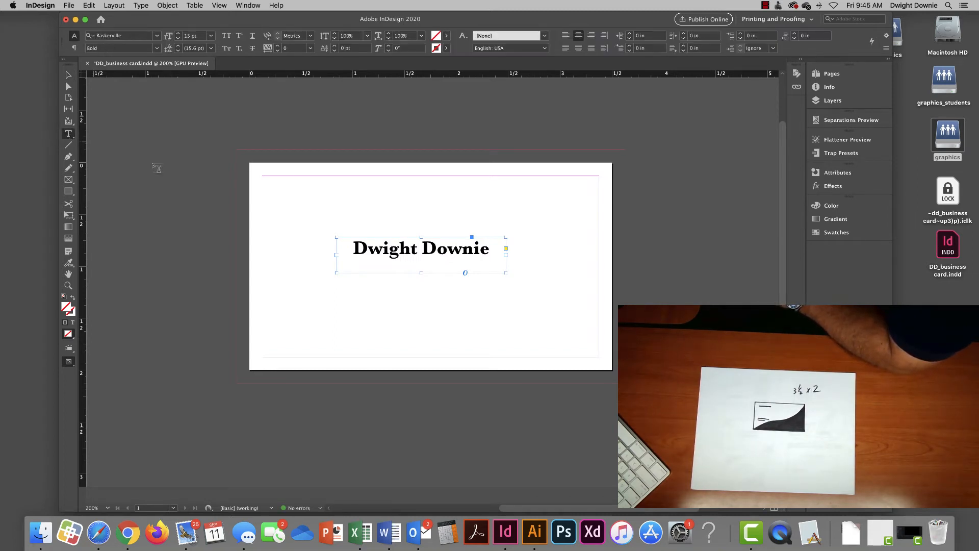
triple_click(427, 249)
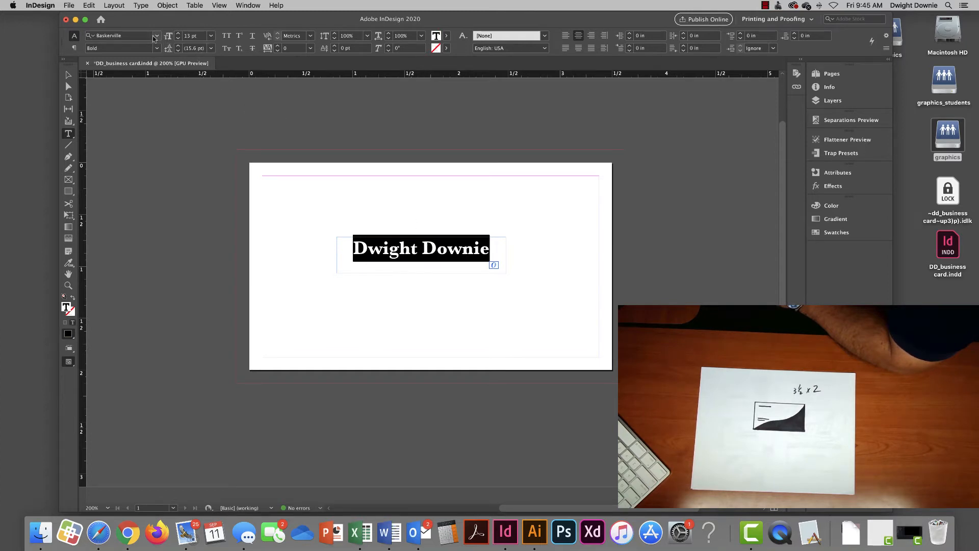
click(592, 36)
click(578, 35)
click(564, 36)
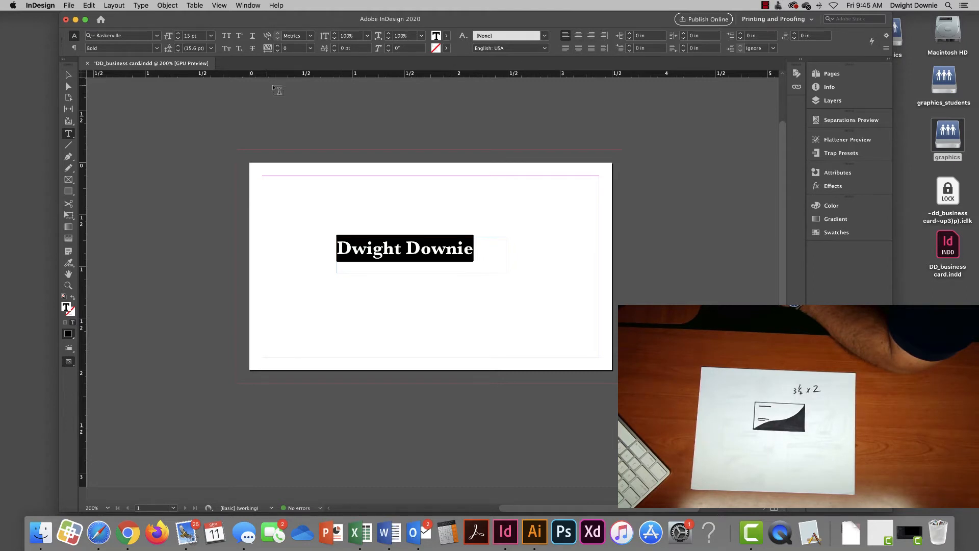
scroll(301, 99, left, 3)
scroll(306, 123, right, 5)
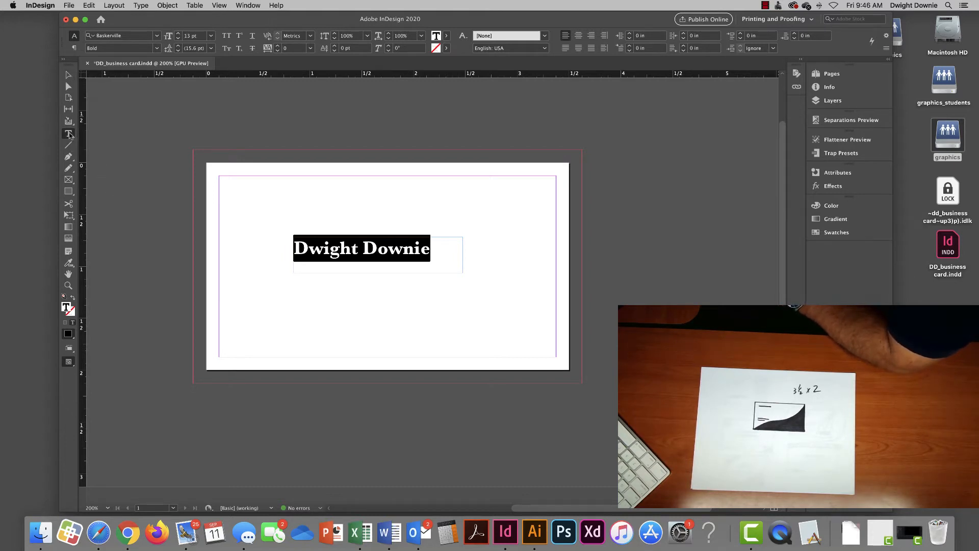
drag(294, 191, 410, 218)
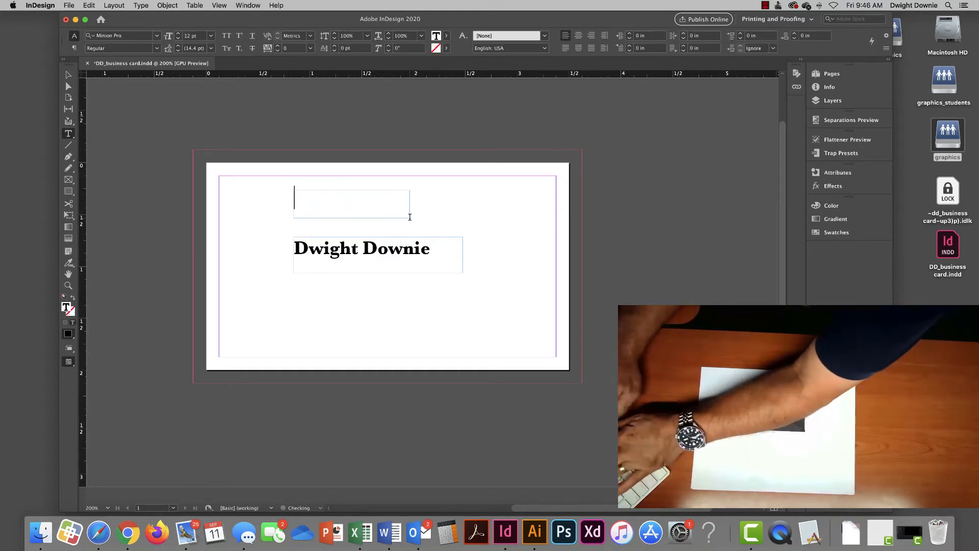
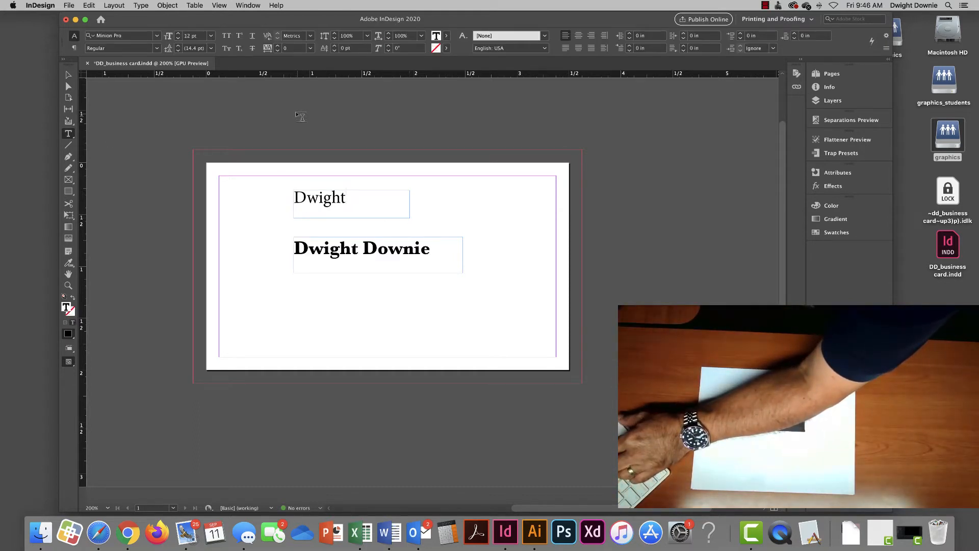
key(Escape)
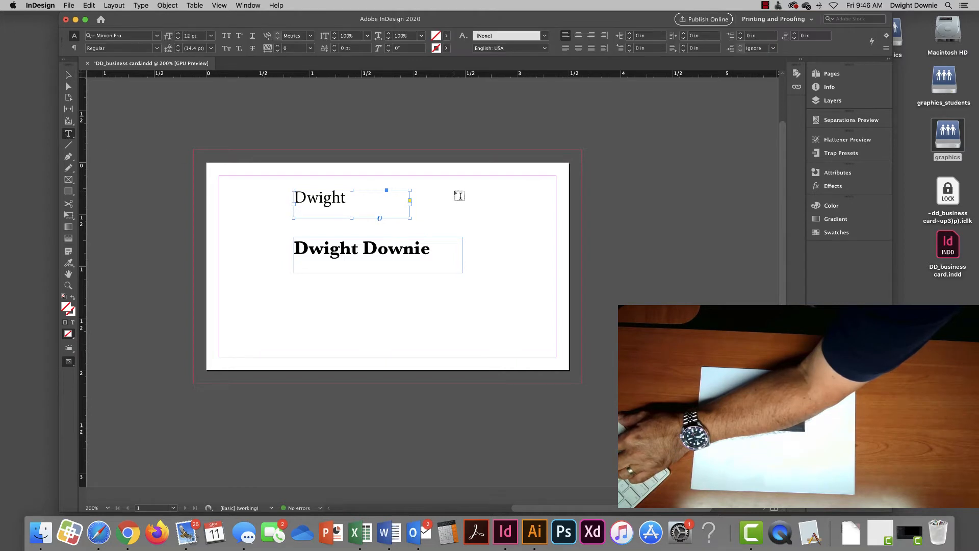
drag(441, 187, 516, 218)
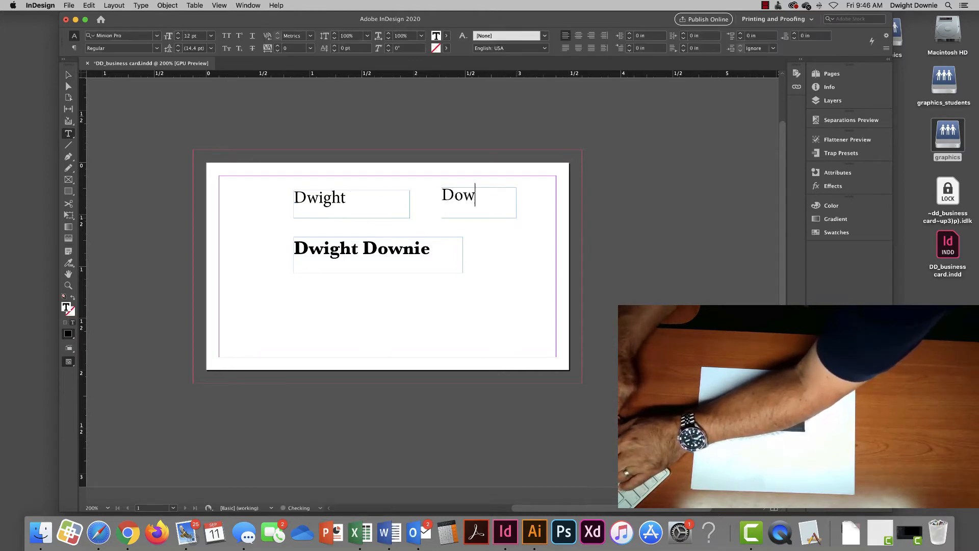
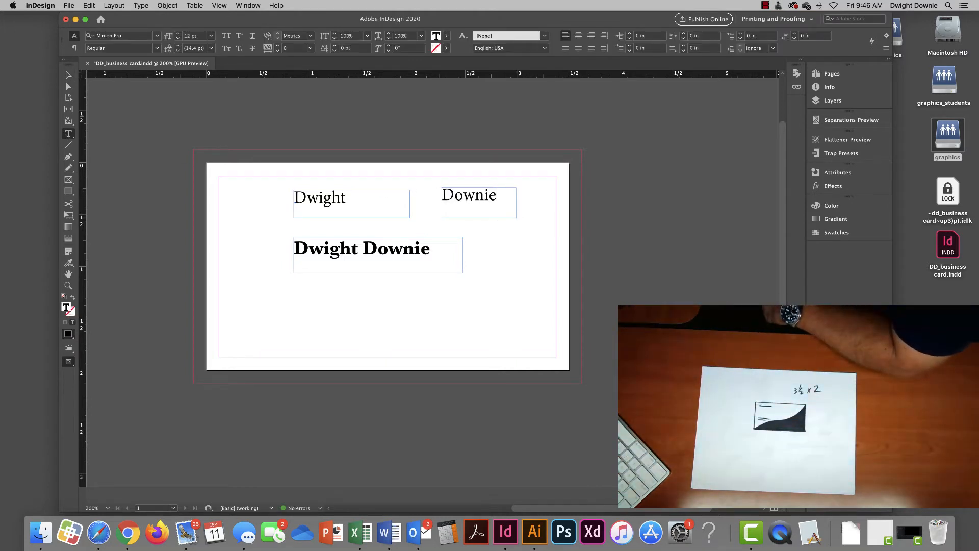
key(Escape)
drag(455, 203, 365, 203)
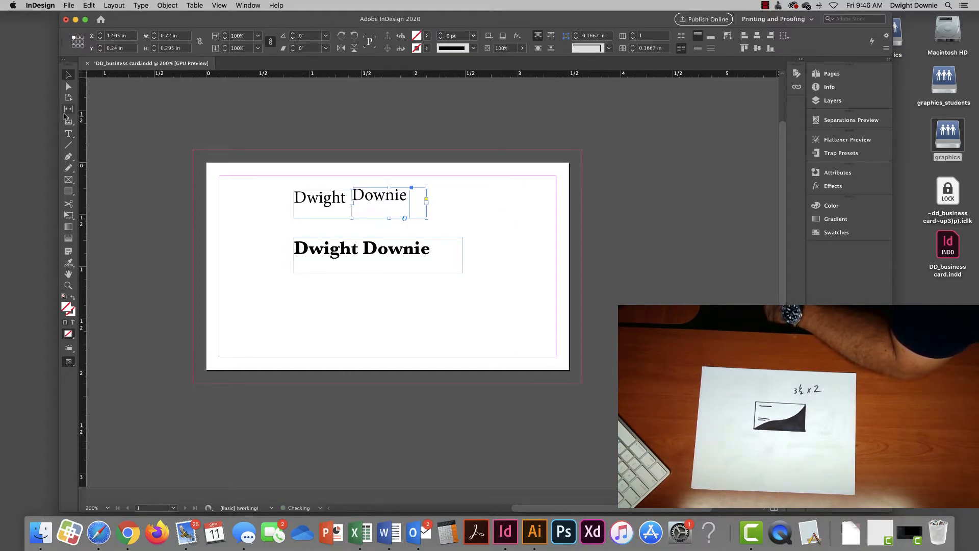
click(69, 133)
double_click(380, 195)
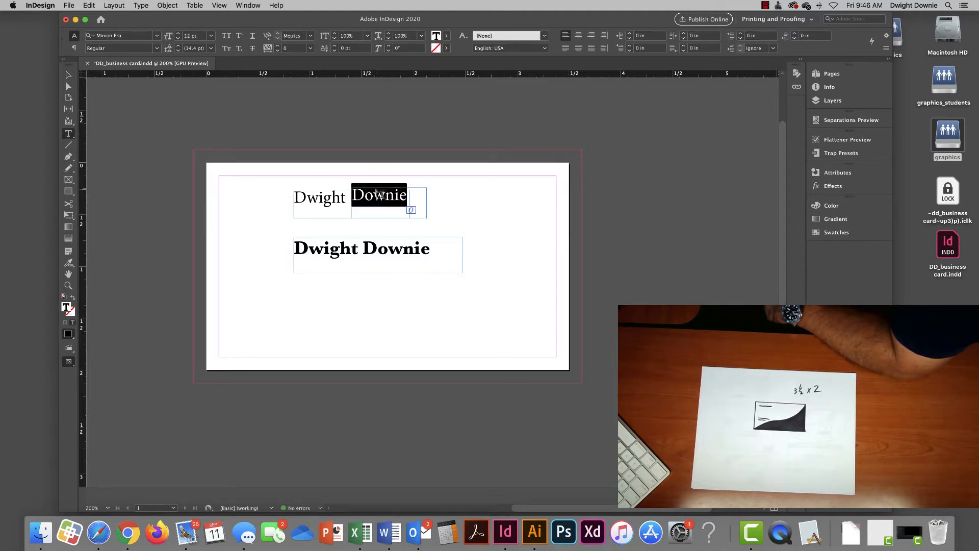
click(158, 36)
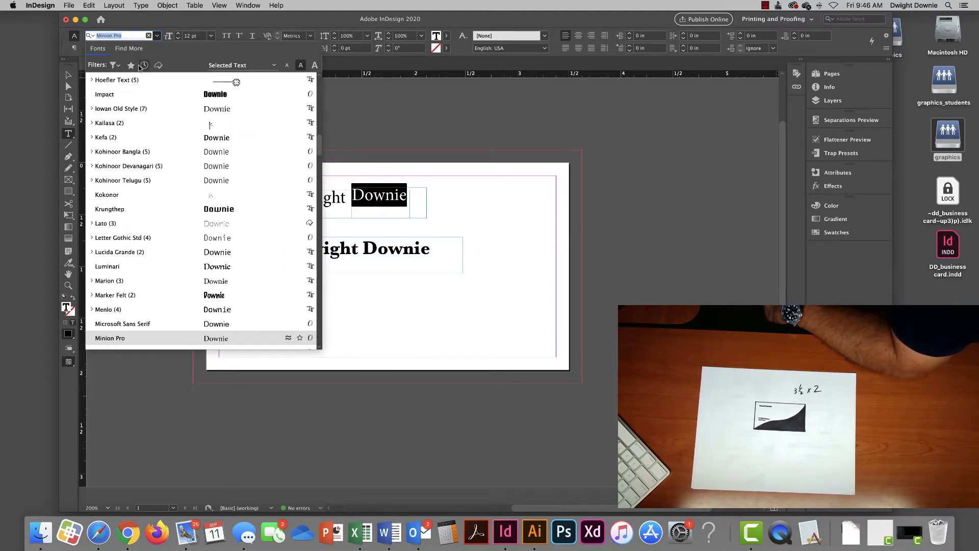
click(134, 93)
click(315, 196)
double_click(315, 195)
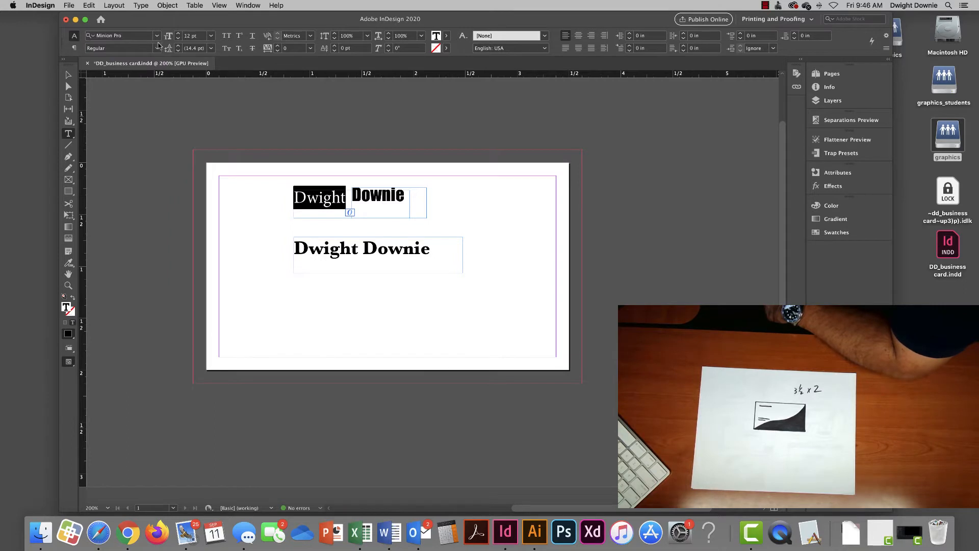
click(157, 36)
click(142, 95)
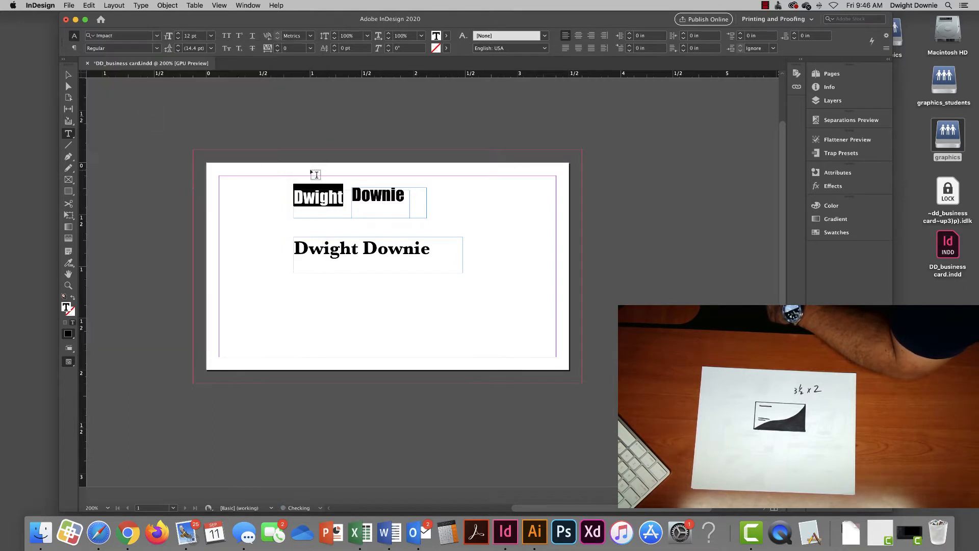
click(68, 74)
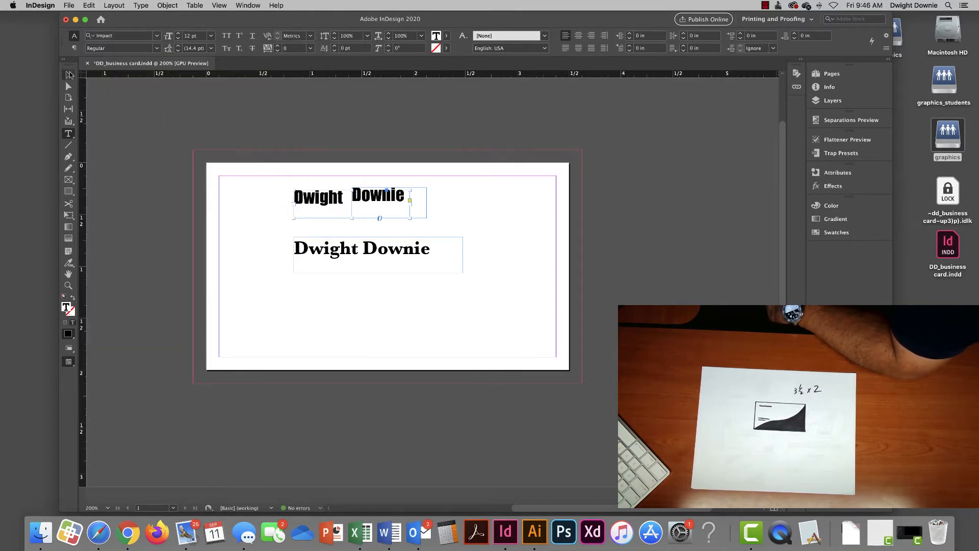
click(424, 200)
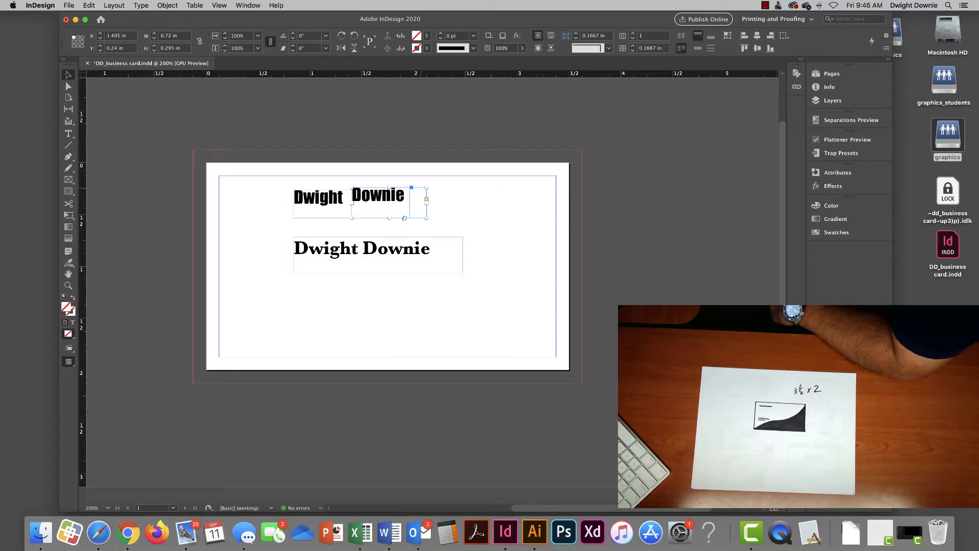
mouse_move(424, 200)
mouse_down()
mouse_move(406, 201)
mouse_move(422, 204)
mouse_move(431, 193)
mouse_up()
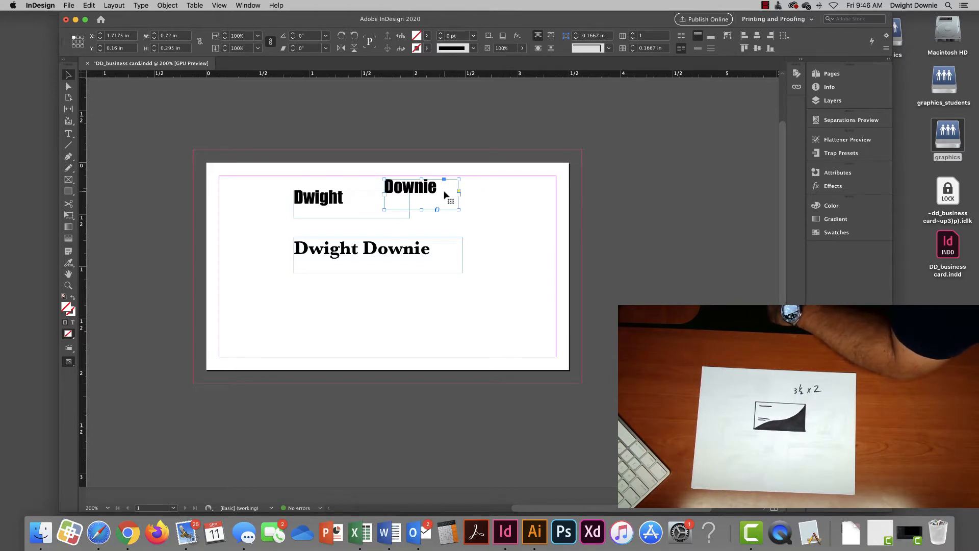
key(Delete)
click(355, 208)
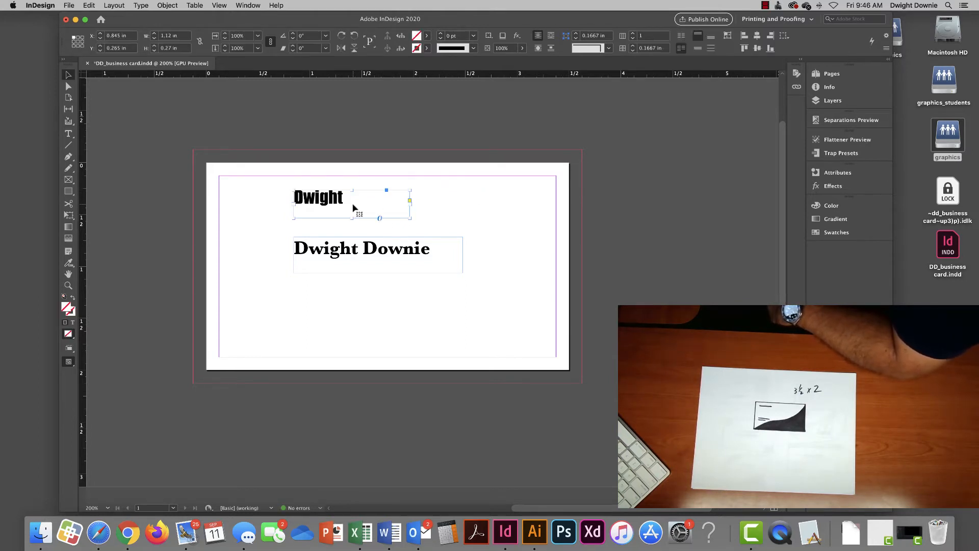
key(Delete)
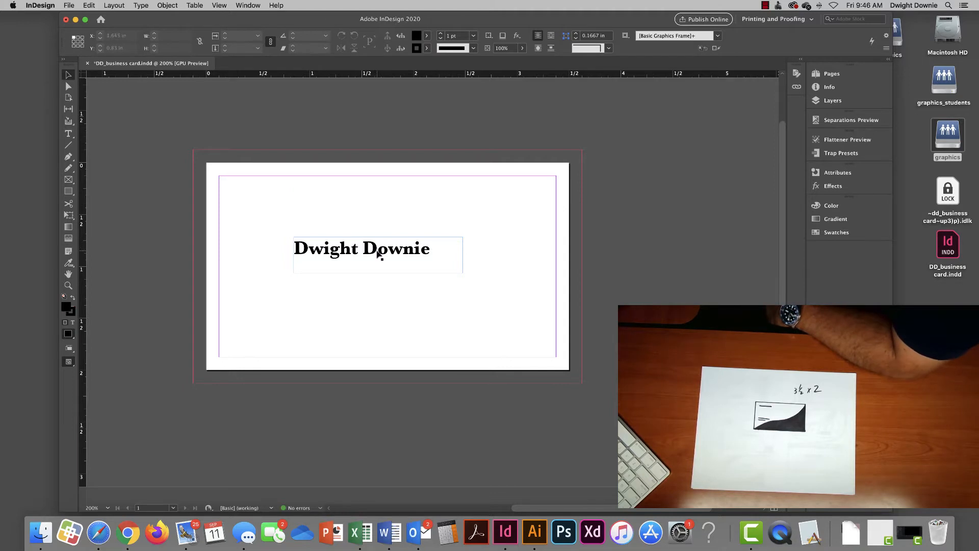
- Delete the name frame and draw a horizontal line across the card's top
click(378, 254)
key(Delete)
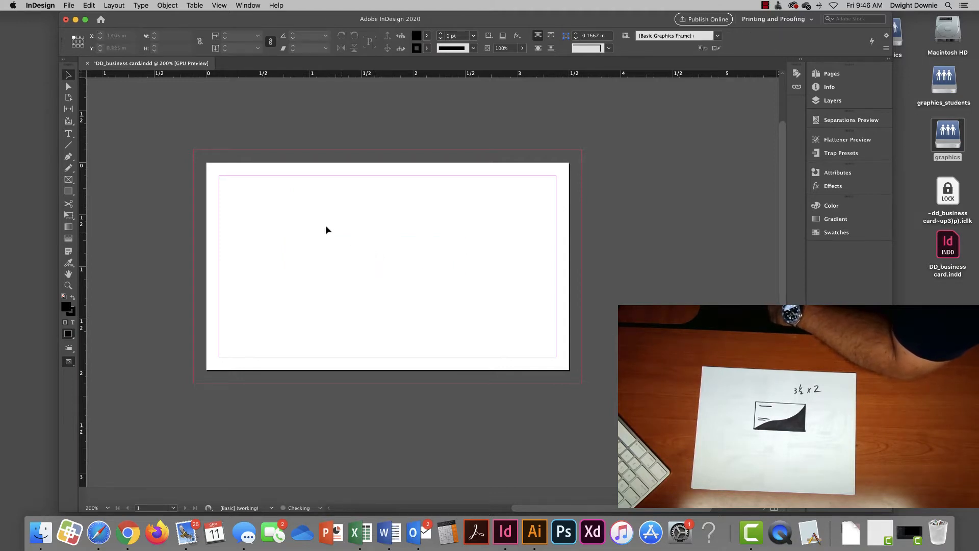
click(68, 146)
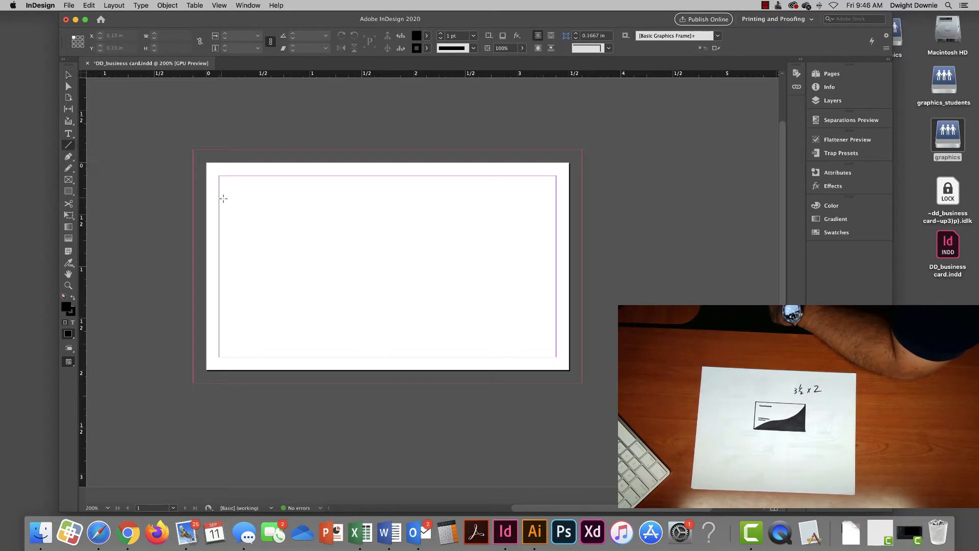
drag(205, 203, 545, 201)
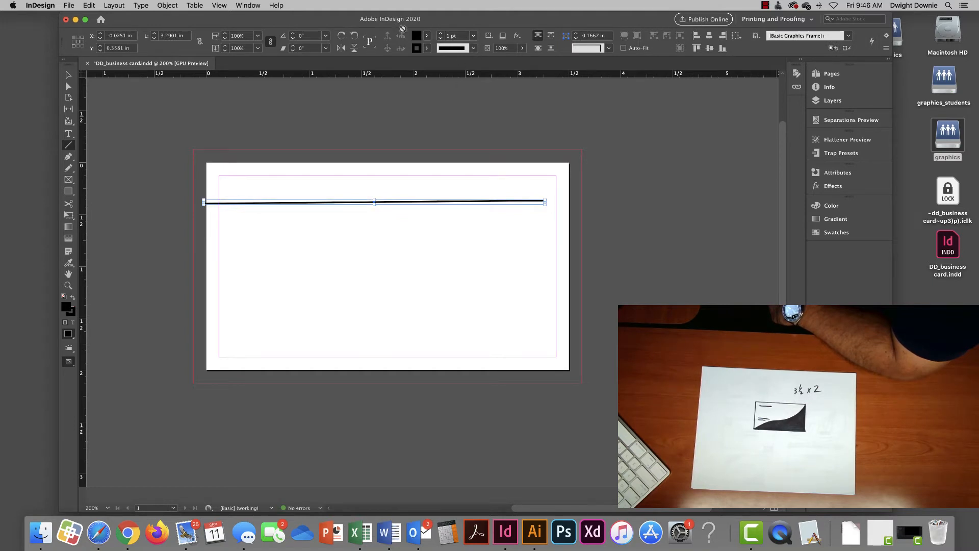
- Give the line a 6 pt three-line stroke style, then delete the line
click(440, 34)
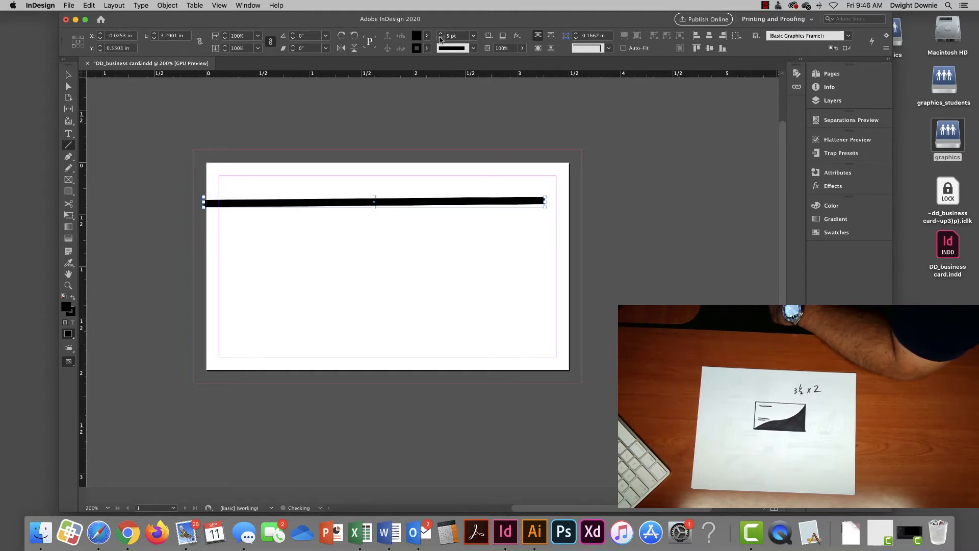
click(440, 38)
click(475, 50)
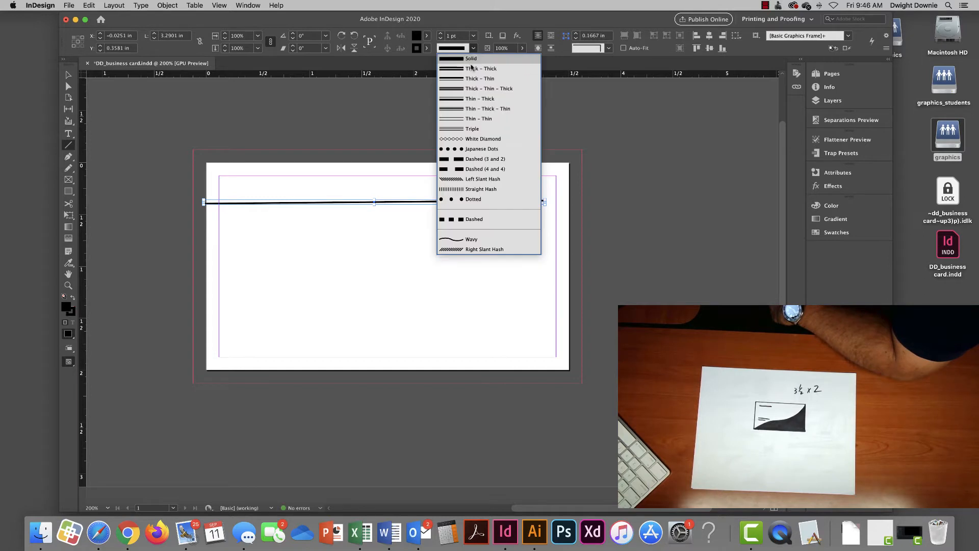
click(472, 131)
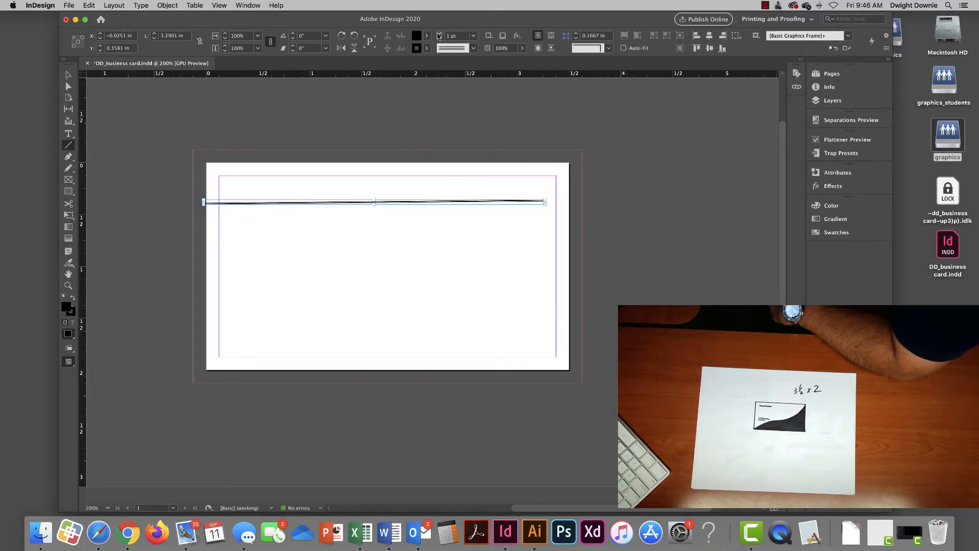
click(439, 33)
click(439, 33)
click(440, 33)
click(440, 34)
click(439, 33)
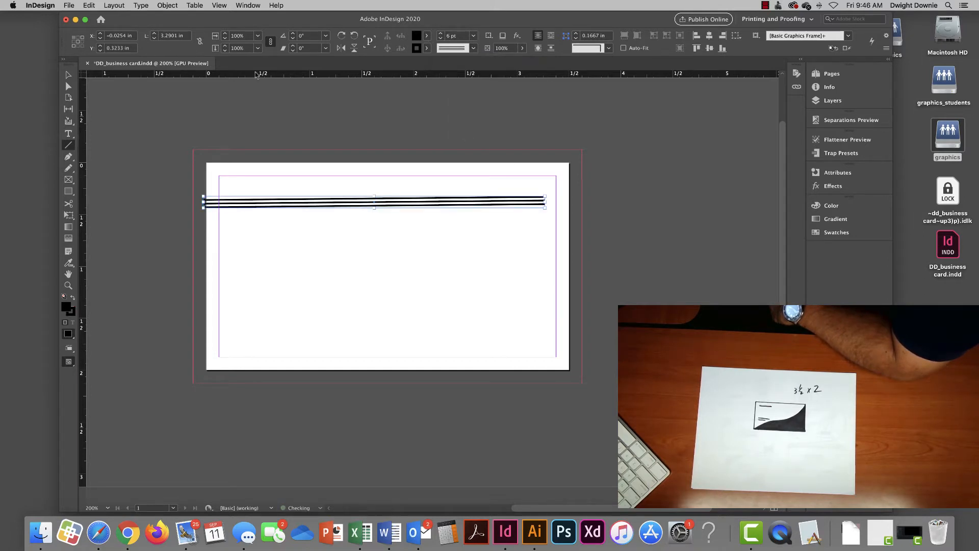
click(69, 76)
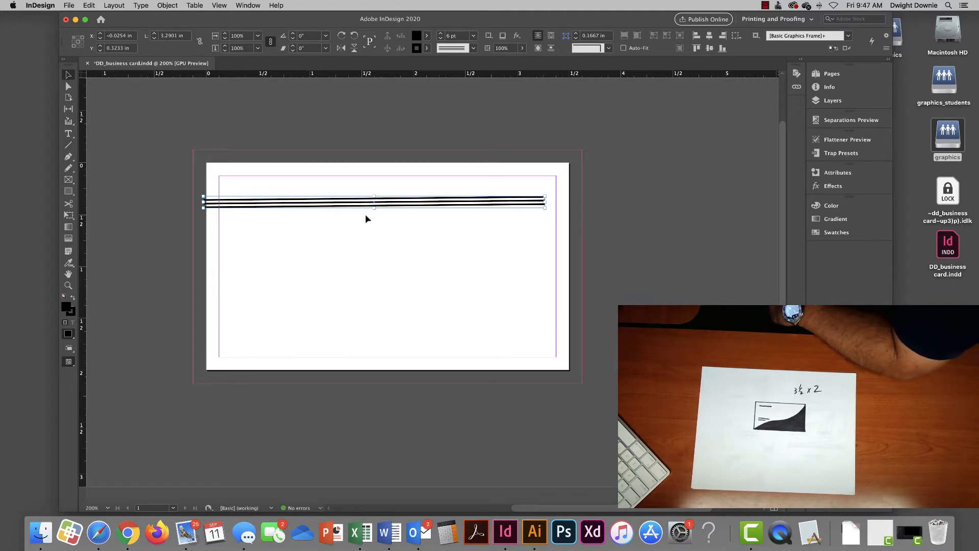
key(BackSpace)
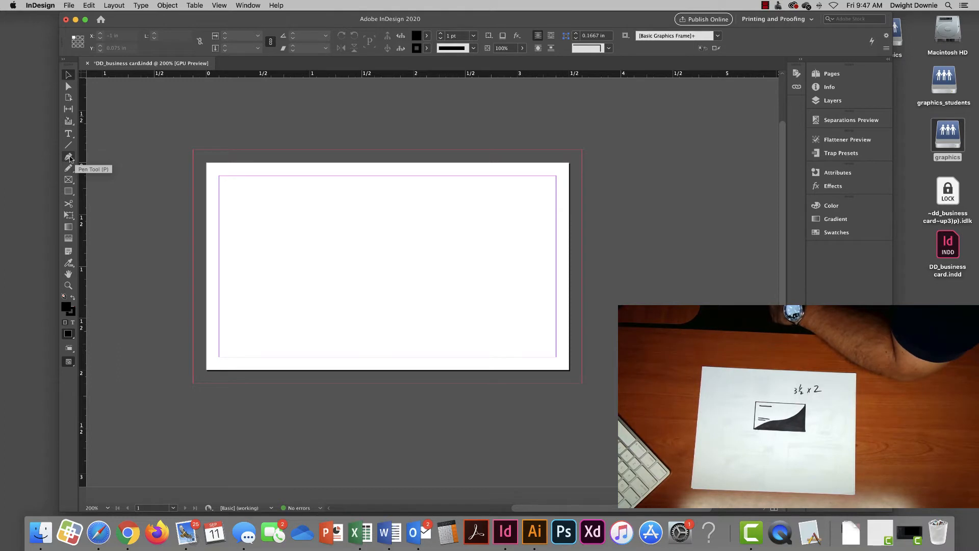
- Draw a 1.98 × 0.77 in black-filled ellipse across the card's upper middle with the Ellipse tool
click(68, 159)
click(68, 179)
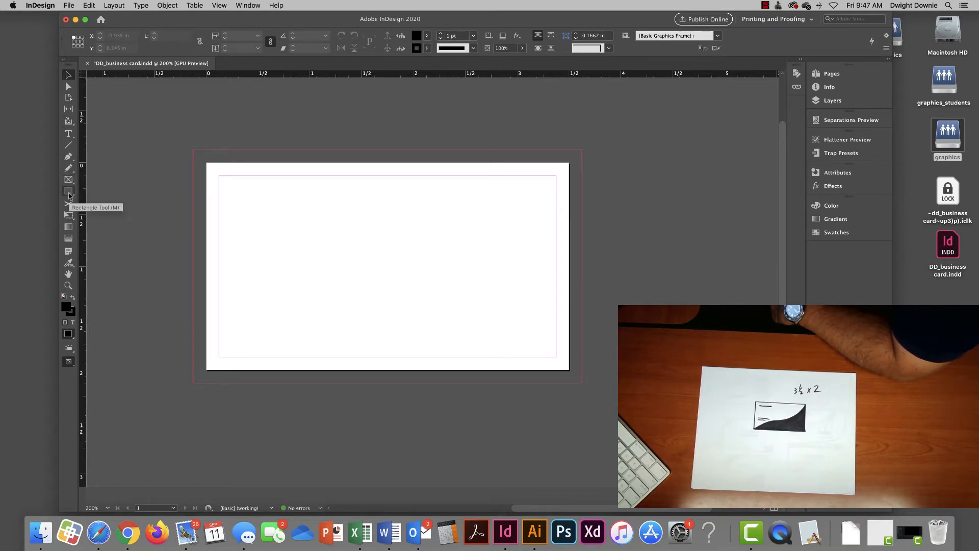
click(70, 194)
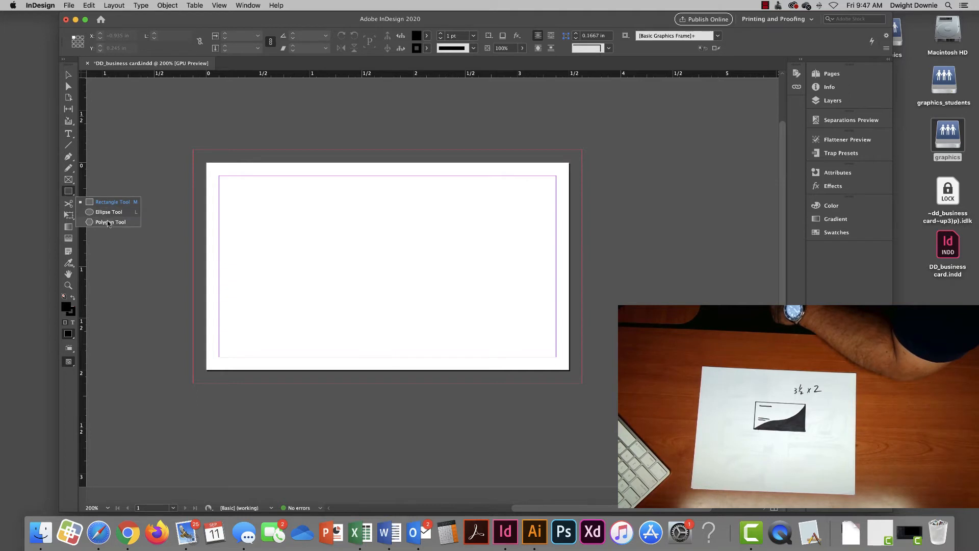
click(69, 194)
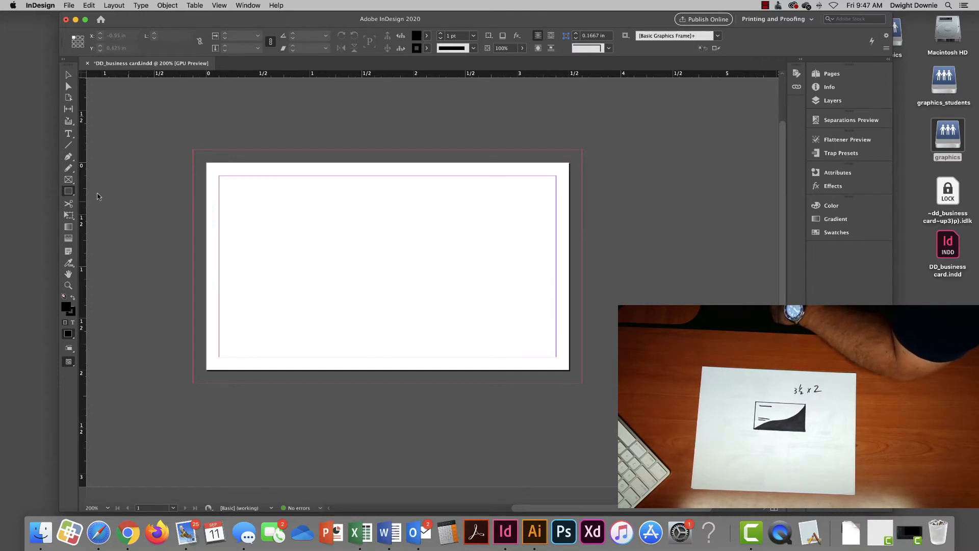
click(69, 192)
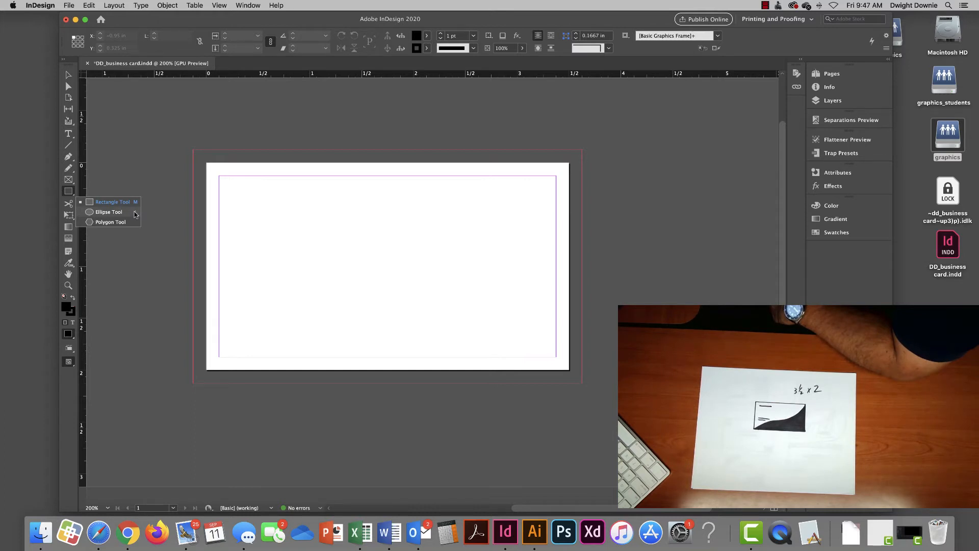
click(109, 211)
drag(303, 195, 508, 277)
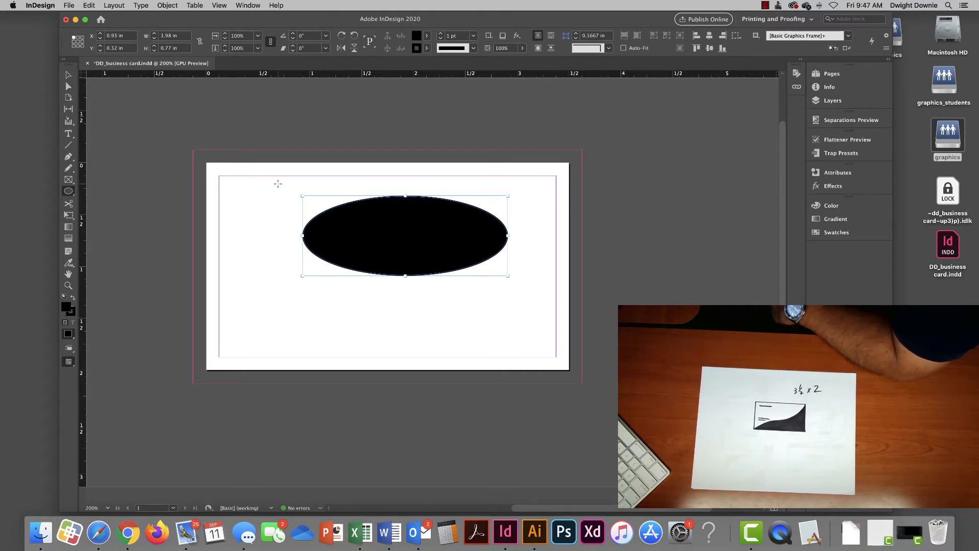
- Shrink the ellipse into a small circle and delete it
click(68, 74)
drag(380, 228, 351, 225)
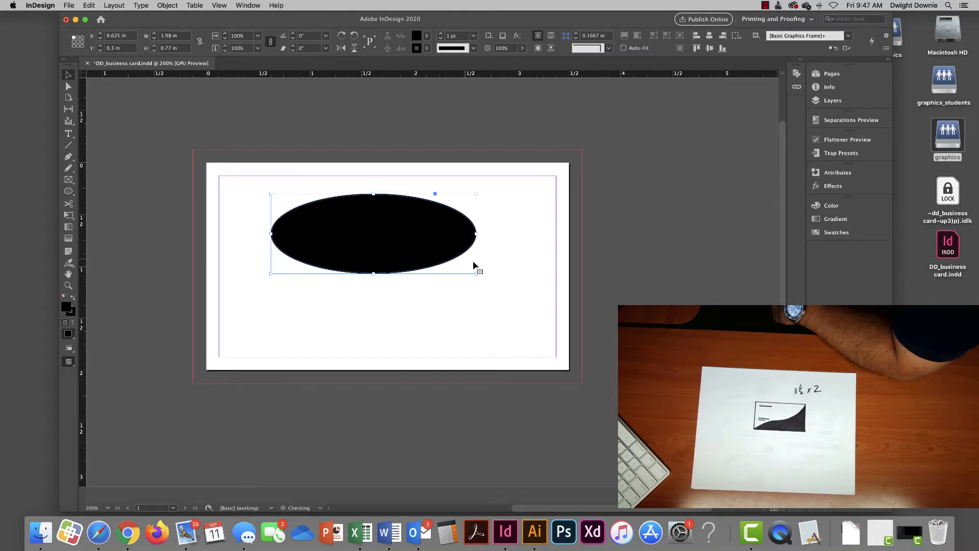
drag(476, 274, 284, 247)
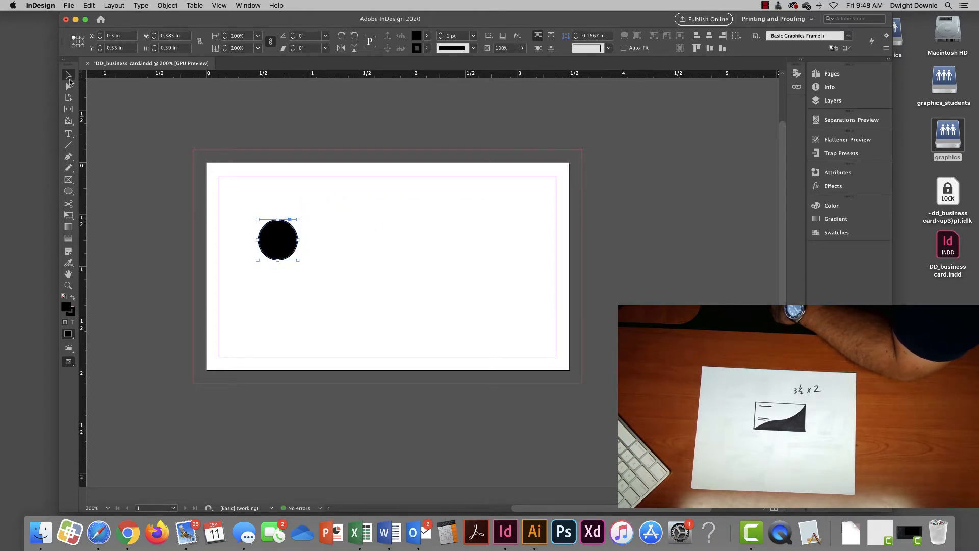
key(Delete)
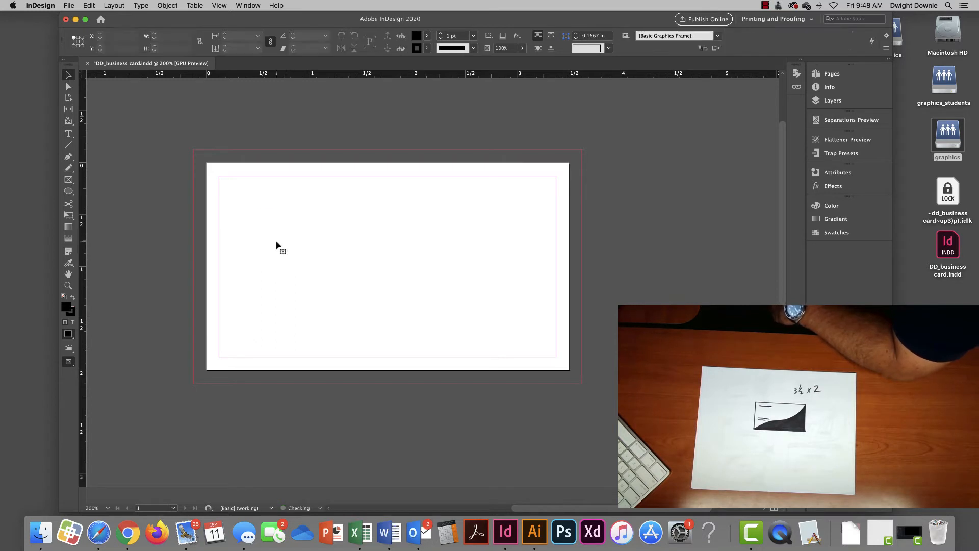
- Draw a black hexagon and, to its right, a Shift-constrained black square
drag(68, 191, 106, 224)
drag(286, 208, 373, 301)
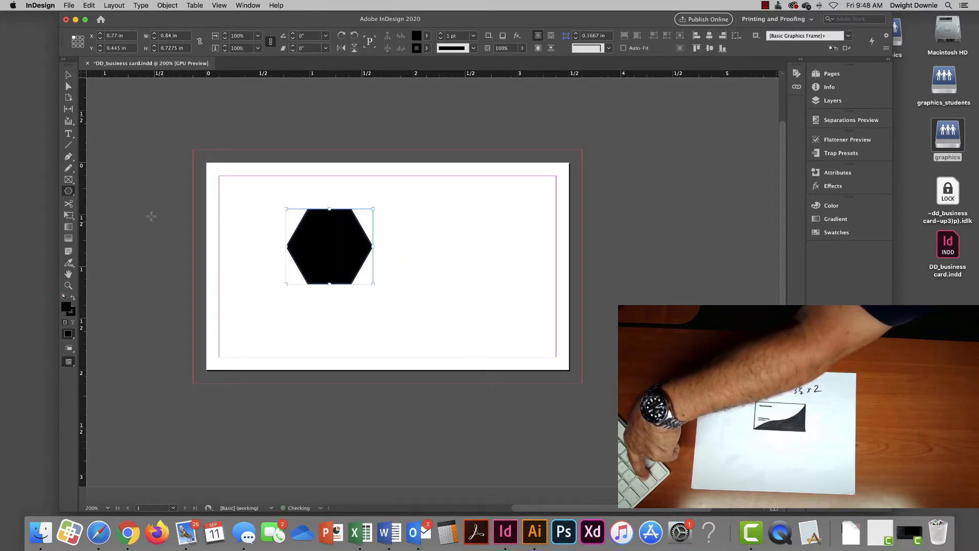
drag(68, 193, 97, 201)
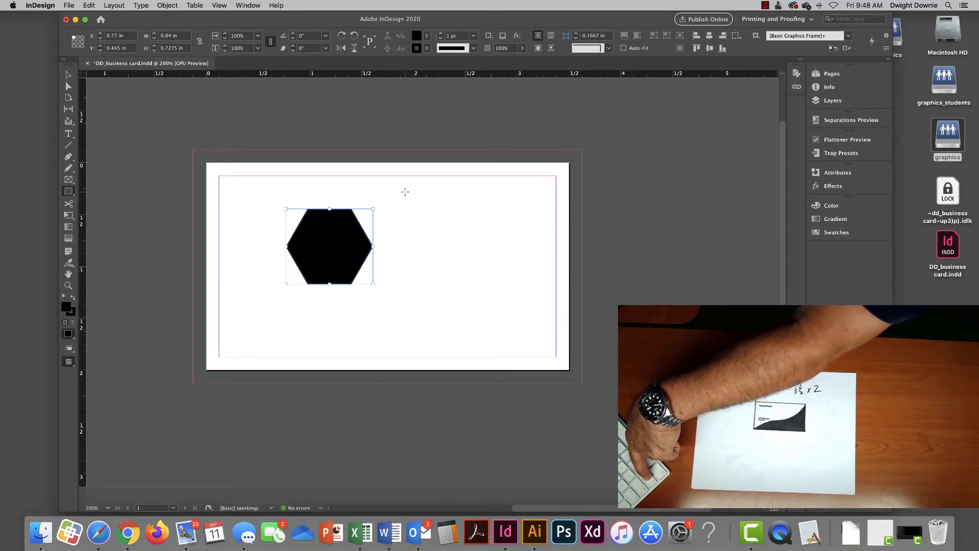
drag(405, 191, 465, 251)
key(shift)
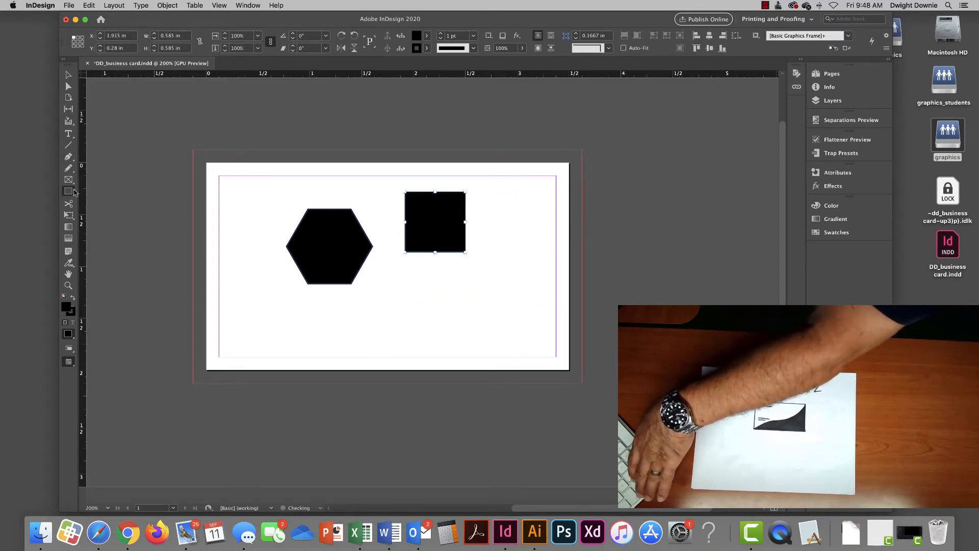
- Draw a black 0.585 × 0.585 in circle and tuck it under the square
drag(74, 191, 106, 214)
drag(392, 282, 529, 343)
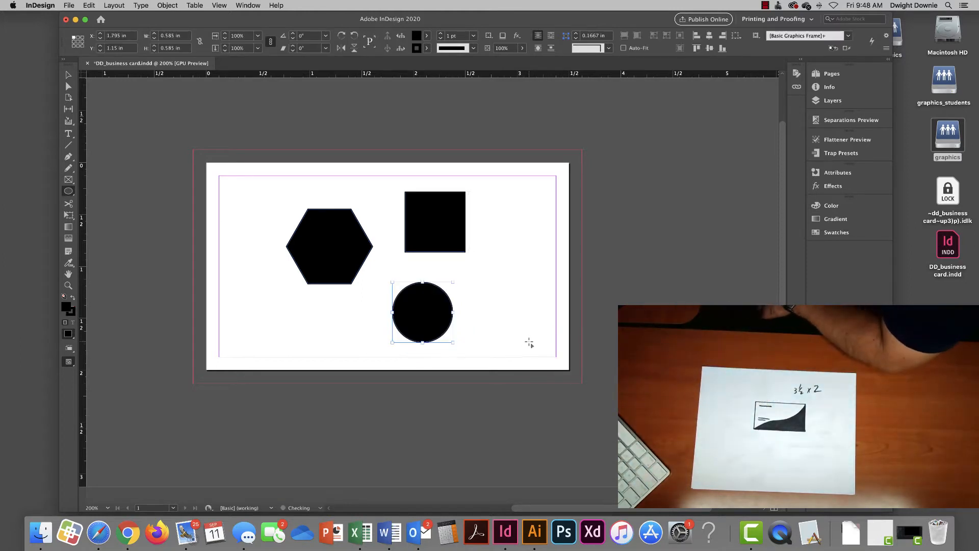
click(69, 75)
drag(426, 313, 415, 301)
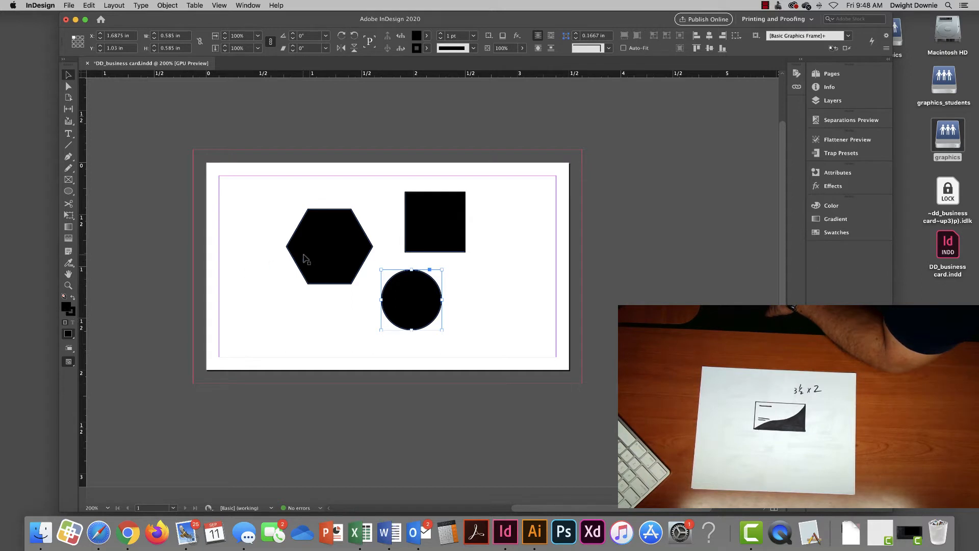
- Shift the hexagon left and slightly up, then toggle the stroke/fill swatches back to fill
drag(321, 255, 292, 255)
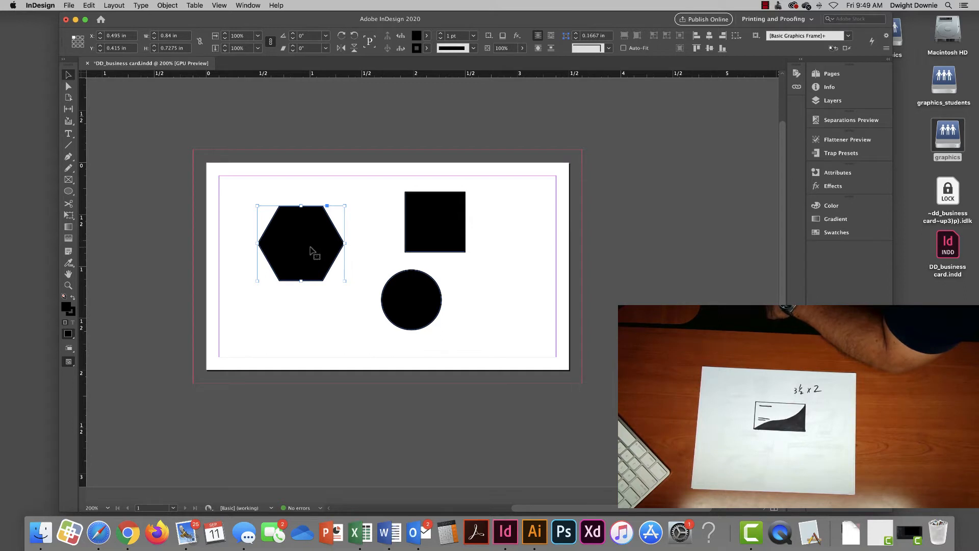
drag(312, 253, 312, 246)
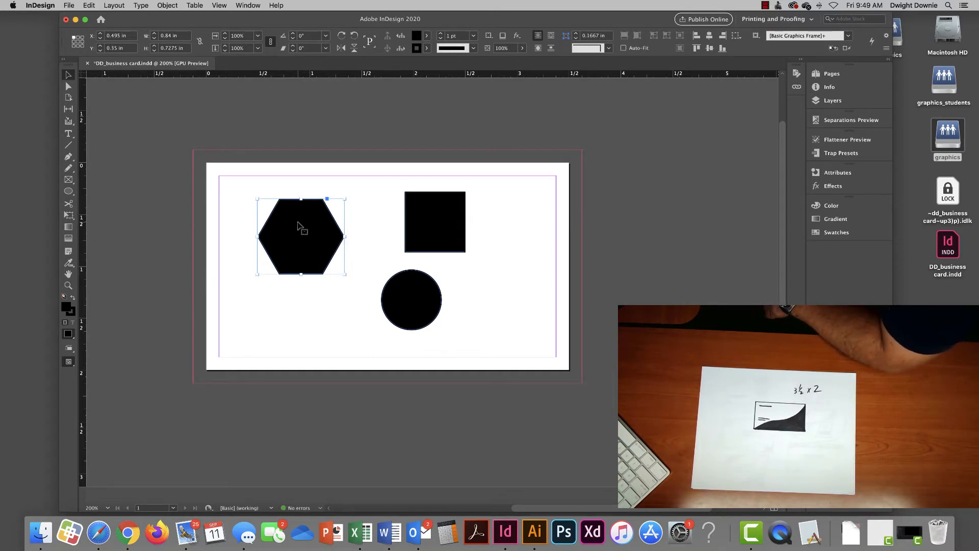
click(72, 312)
click(66, 308)
- Open the Swatches panel from Window > Color and float it higher up at the left
click(246, 5)
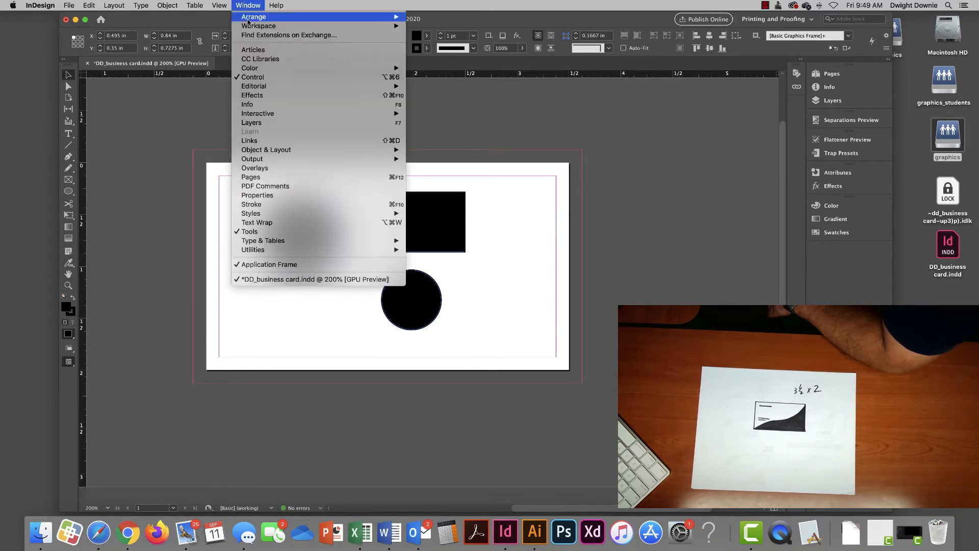
mouse_move(357, 68)
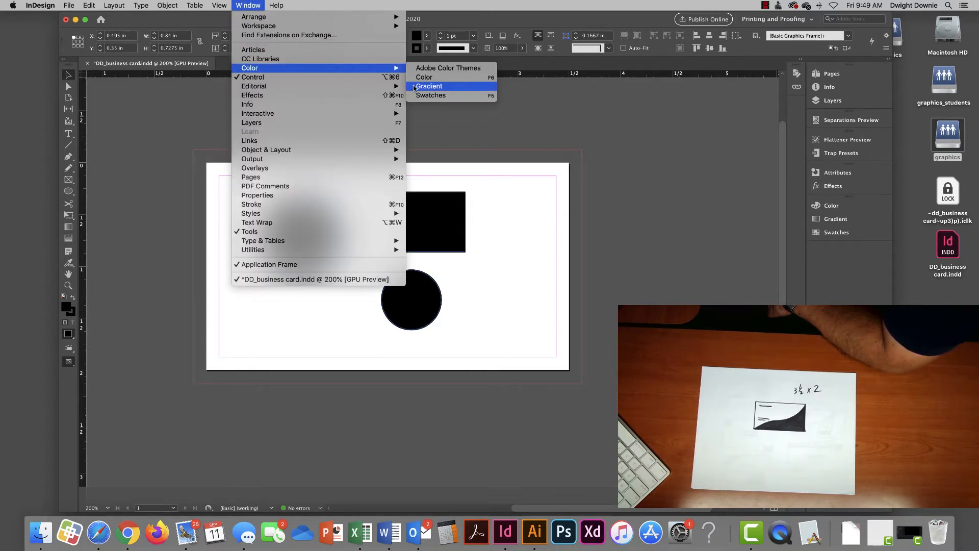
click(439, 94)
drag(756, 201, 141, 293)
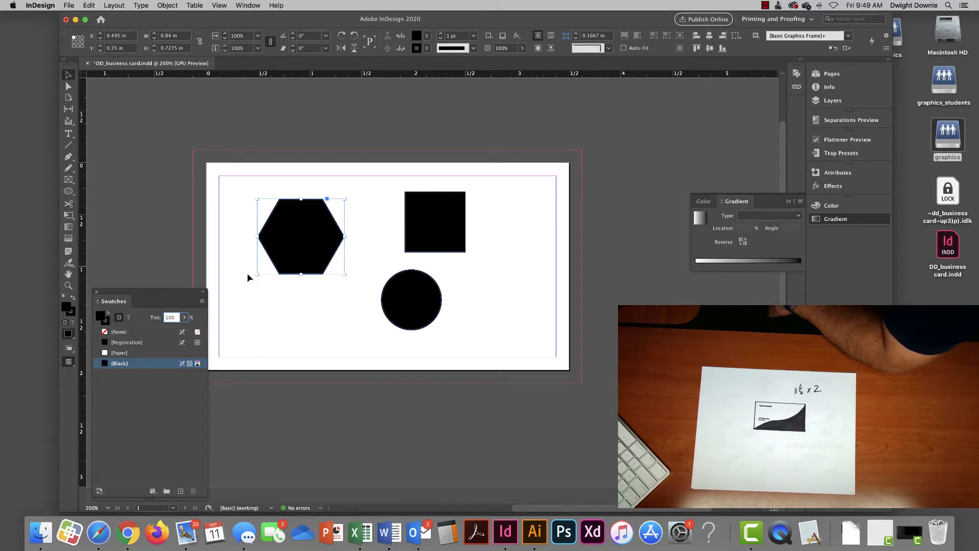
drag(178, 293, 179, 212)
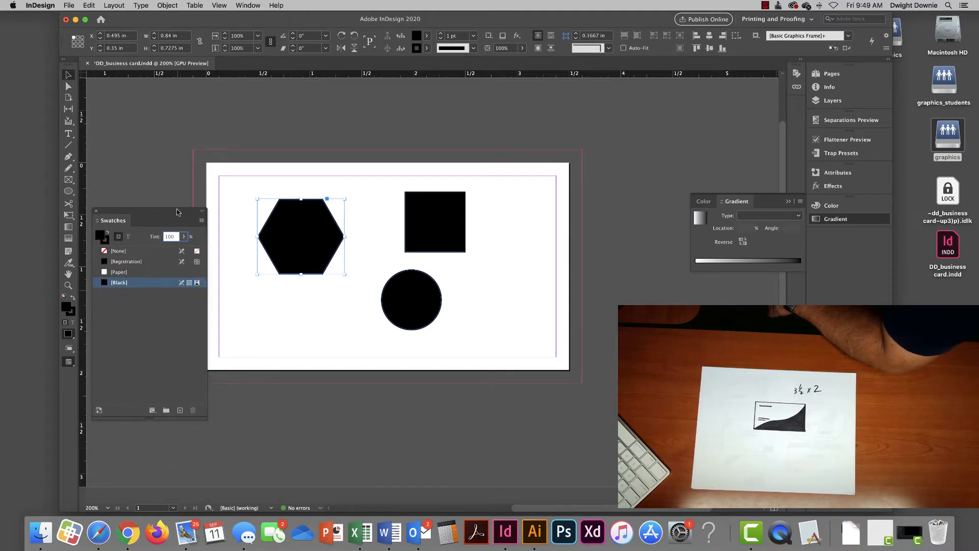
- Change the hexagon's fill from black to white Paper and place it beside the black square
click(303, 235)
click(124, 252)
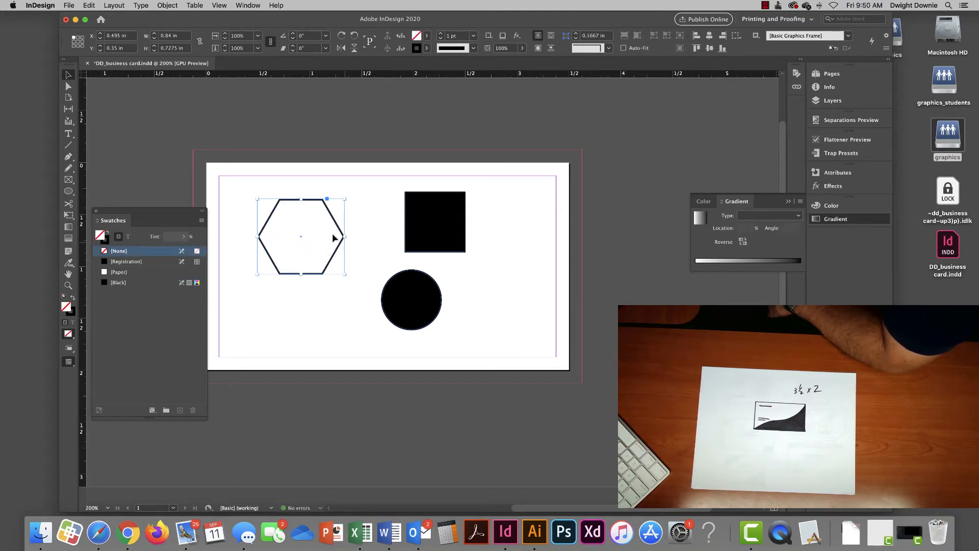
drag(334, 237, 411, 191)
drag(403, 192, 314, 195)
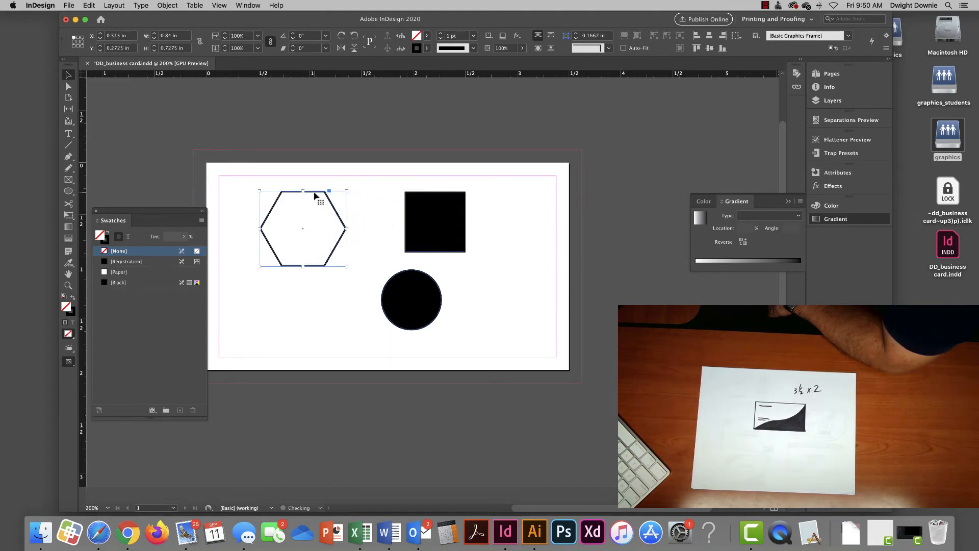
click(125, 274)
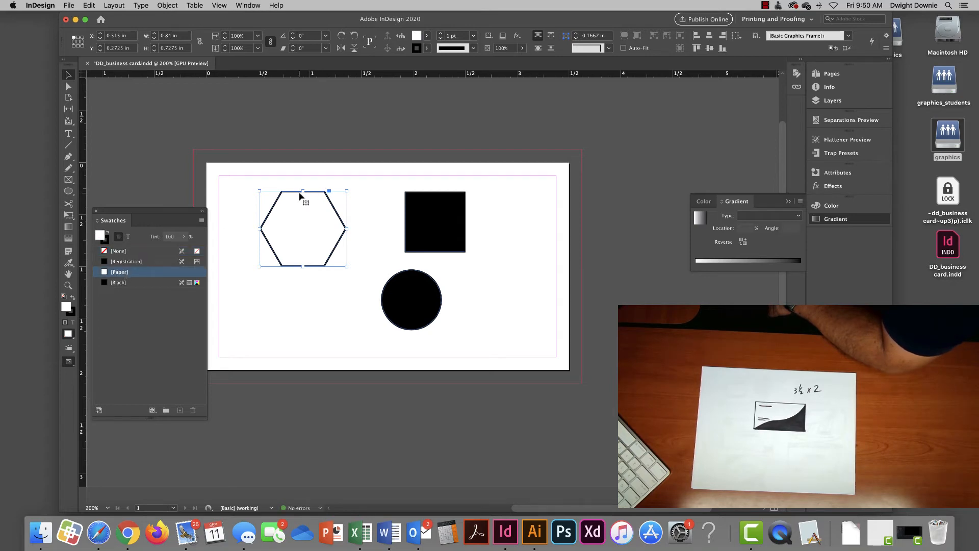
drag(293, 195, 331, 194)
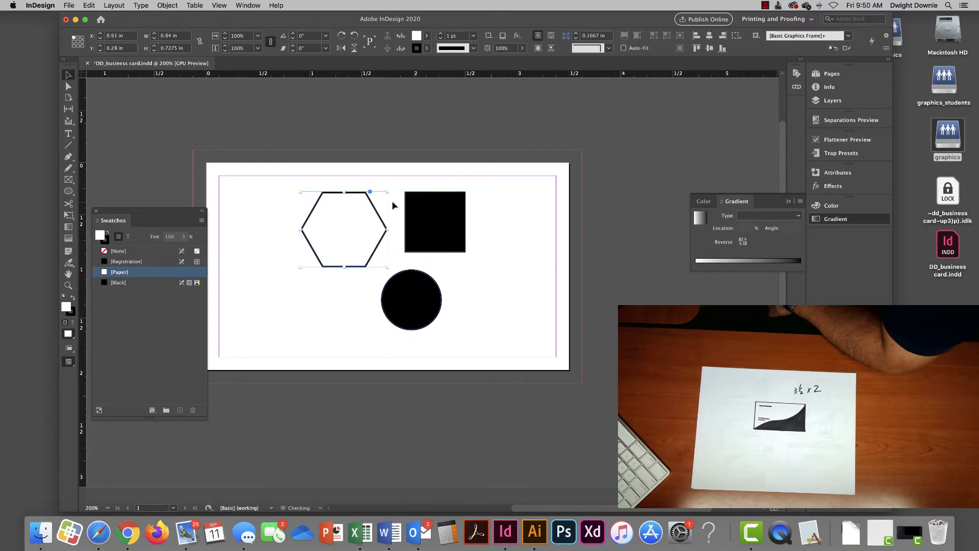
- Overlap the hexagon and black square, bringing each to the front in turn
right_click(326, 197)
mouse_move(363, 289)
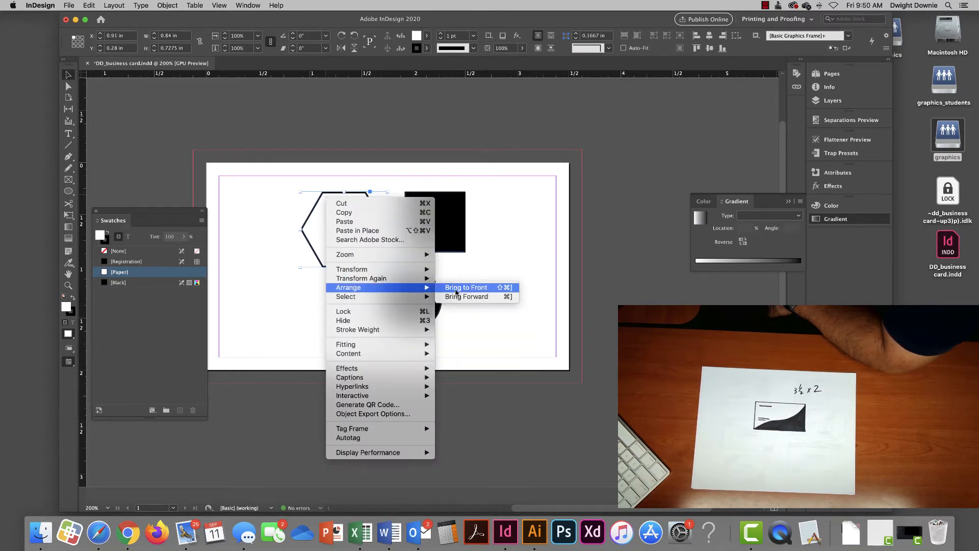
click(456, 292)
drag(333, 196, 359, 222)
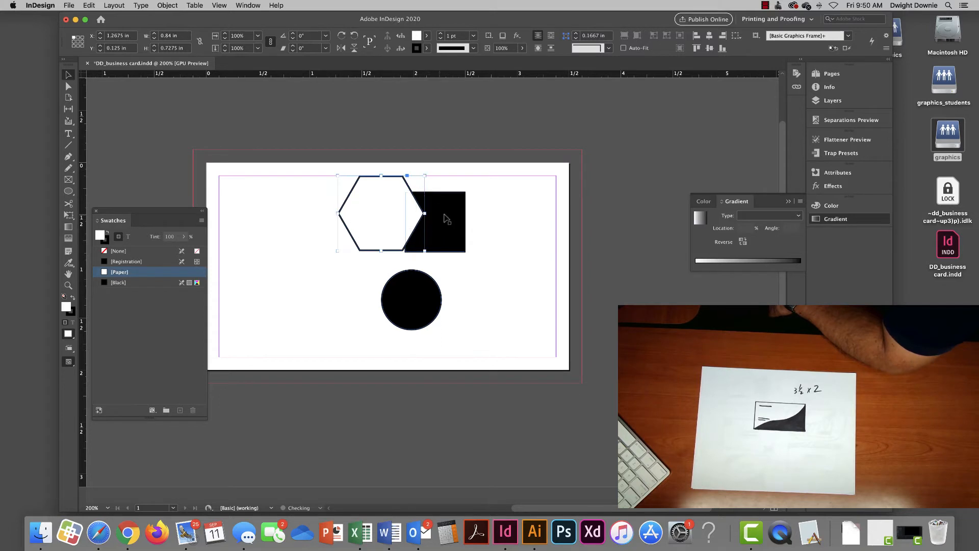
drag(447, 216, 441, 215)
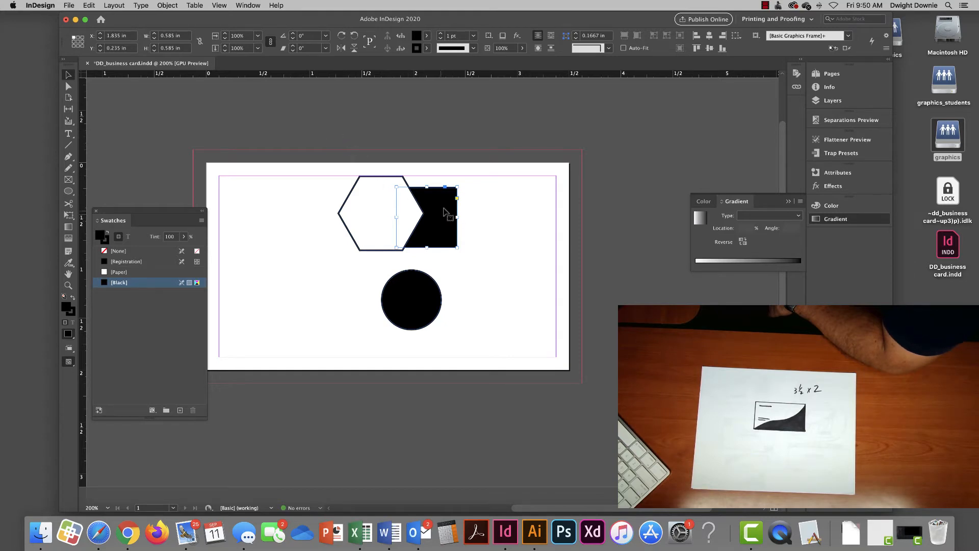
click(167, 5)
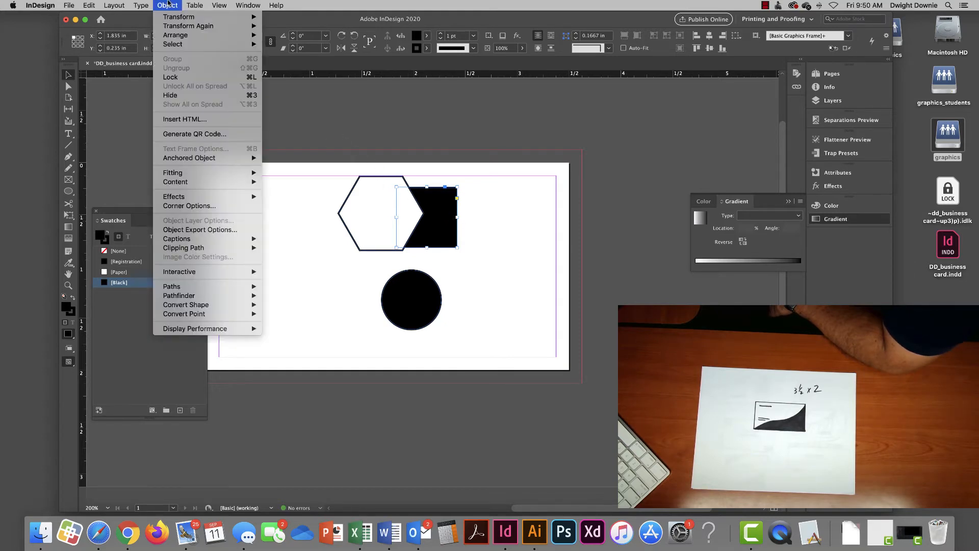
mouse_move(169, 36)
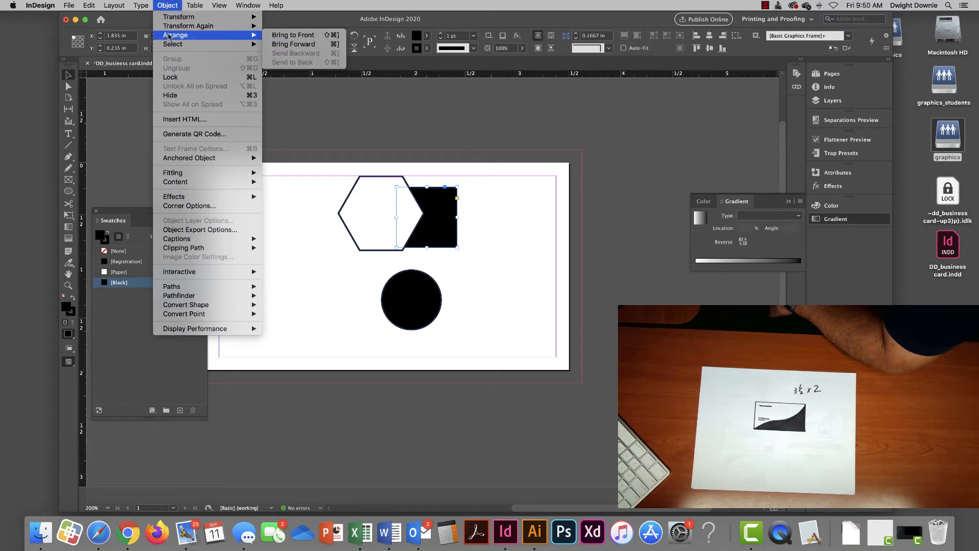
click(293, 34)
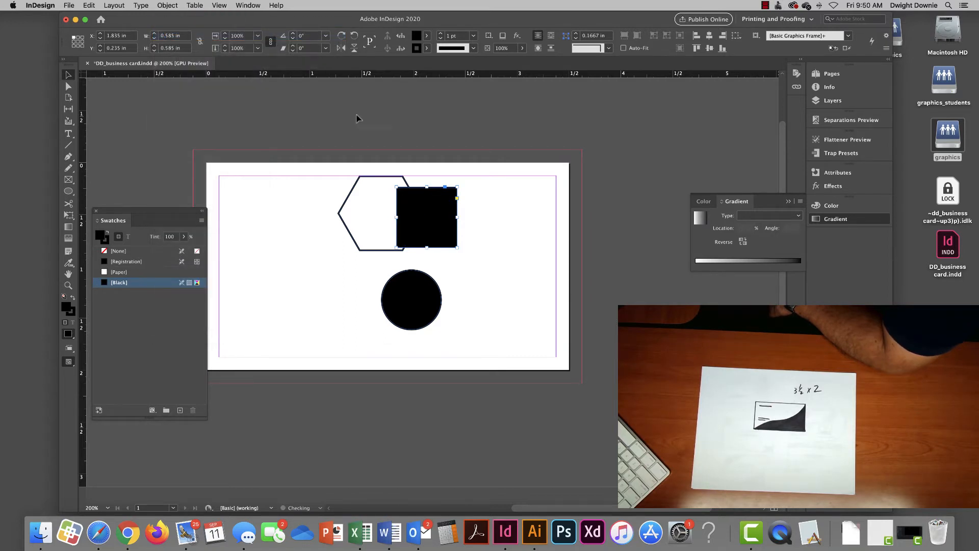
drag(431, 209, 299, 224)
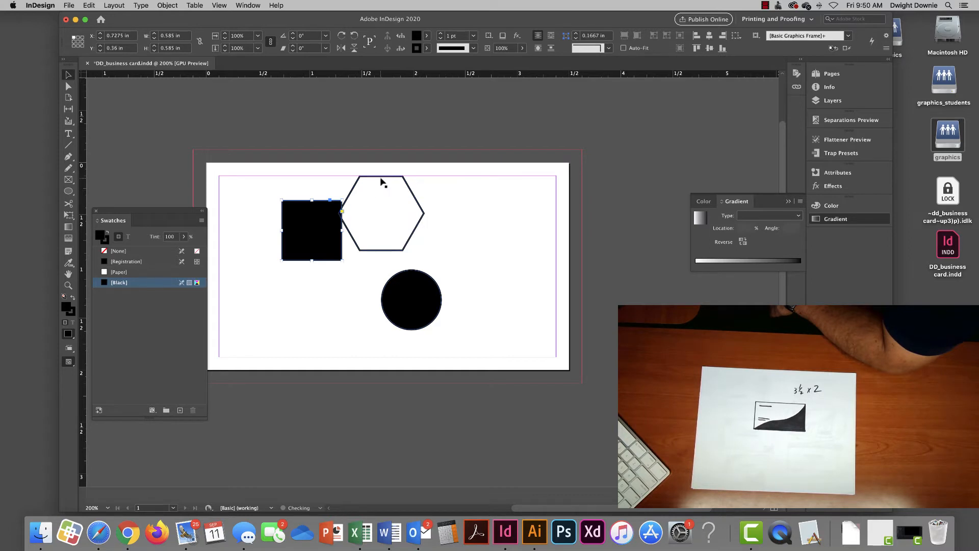
click(371, 182)
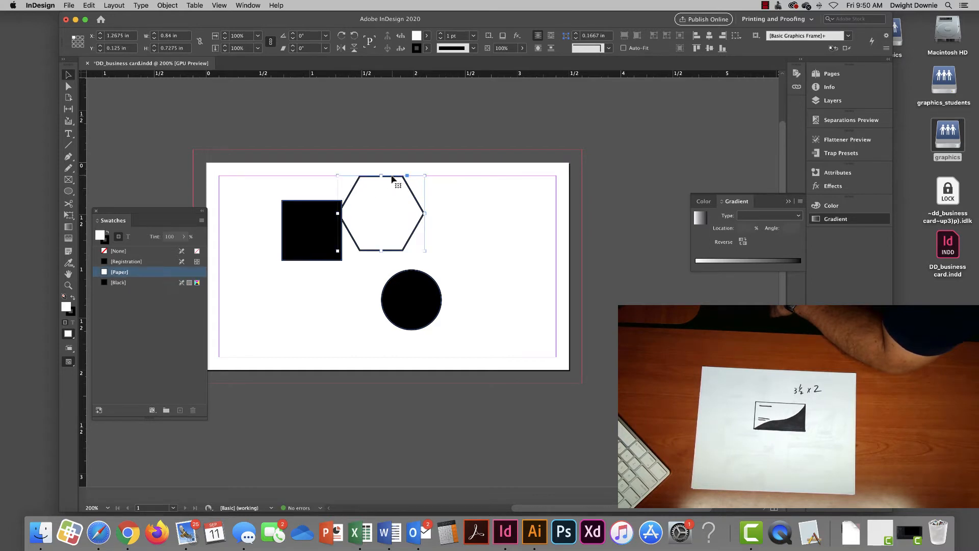
drag(392, 178, 353, 185)
- Set the default fill swatch to Paper after trying None and Registration
click(294, 237)
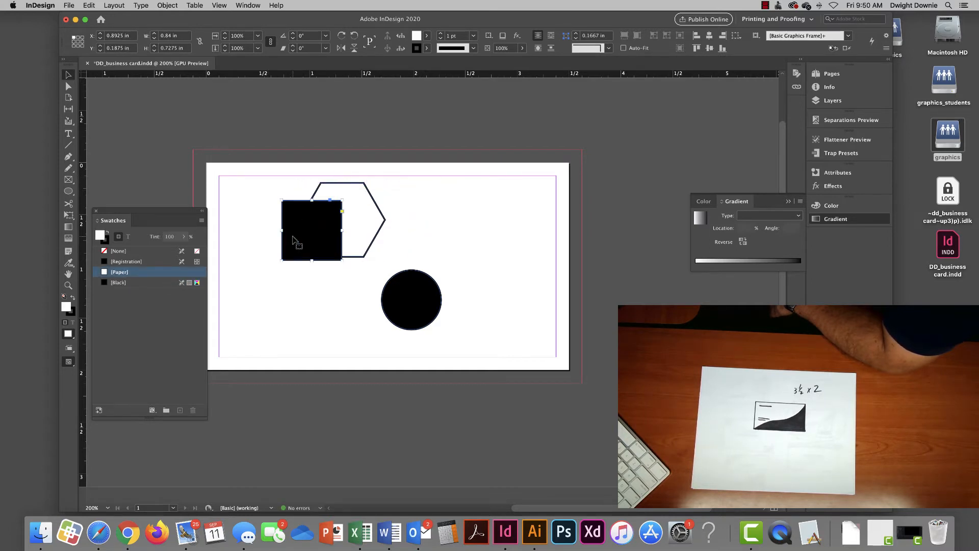
click(408, 188)
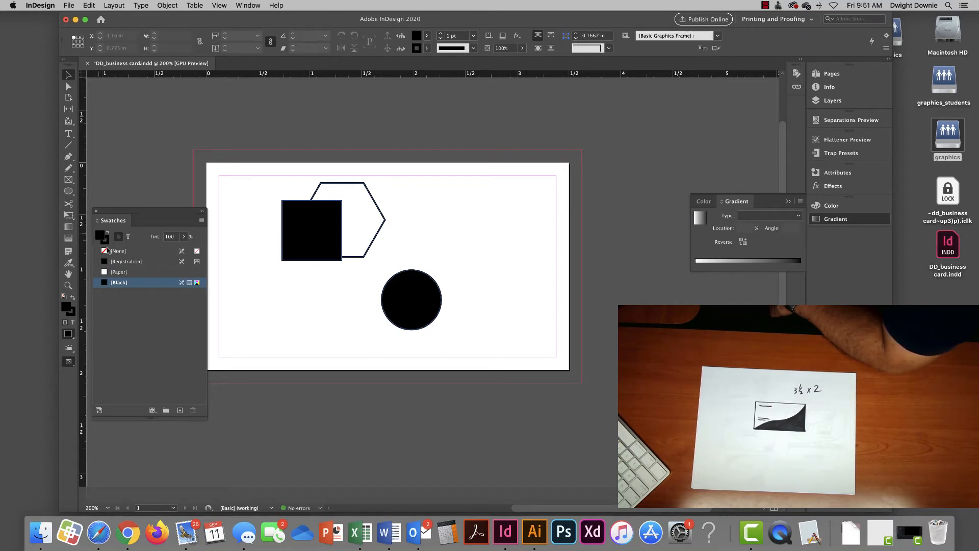
click(115, 272)
click(119, 251)
click(122, 262)
click(122, 272)
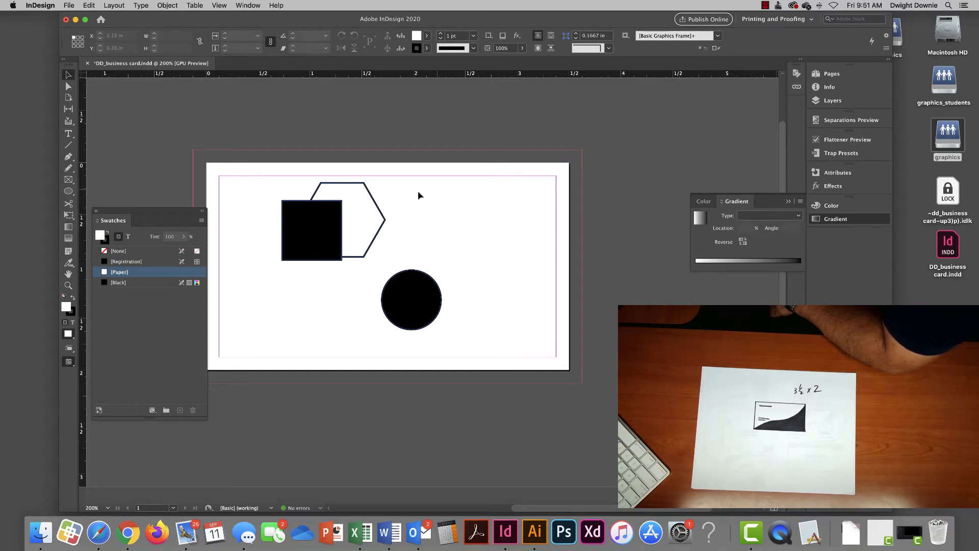
- Give the square a white Paper fill, move it over the hexagon, and delete it
click(291, 214)
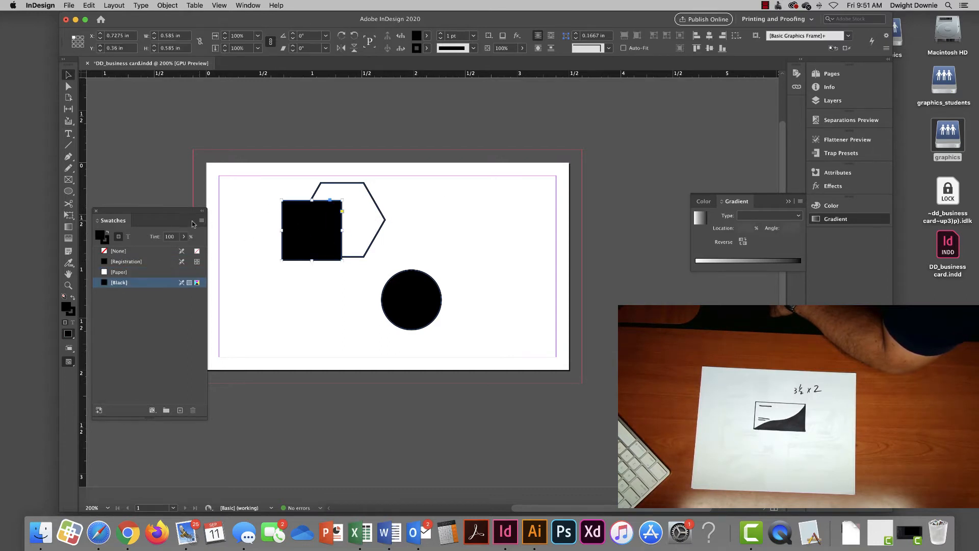
click(123, 272)
drag(308, 231, 299, 249)
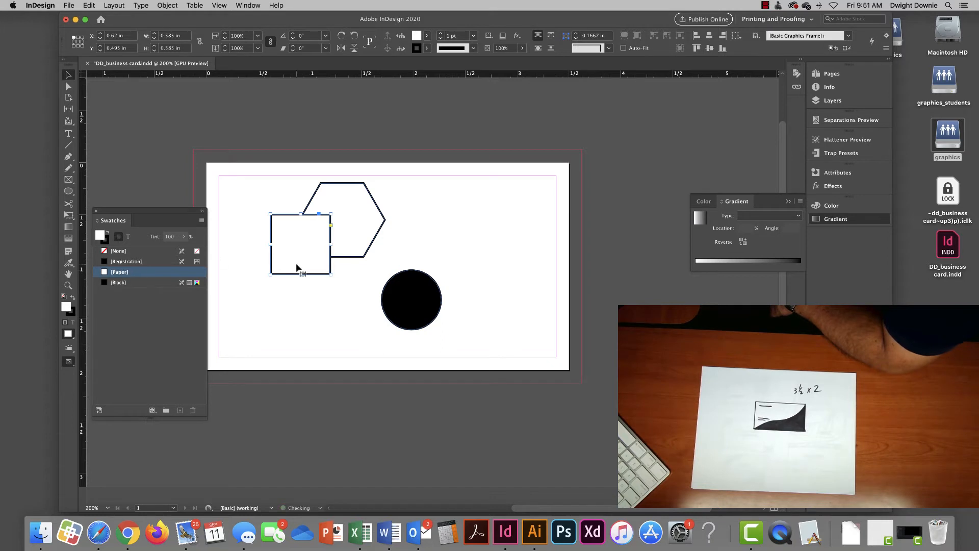
drag(287, 276, 320, 285)
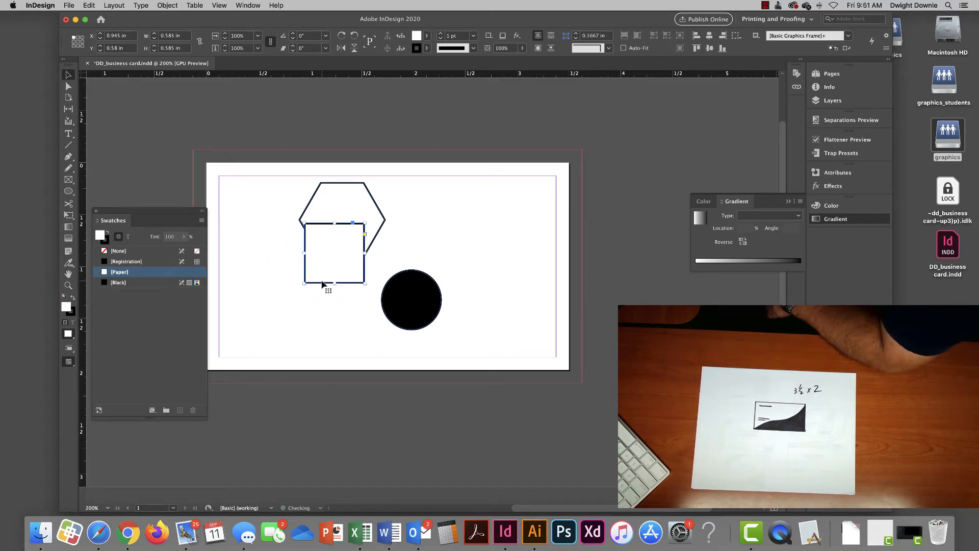
key(Delete)
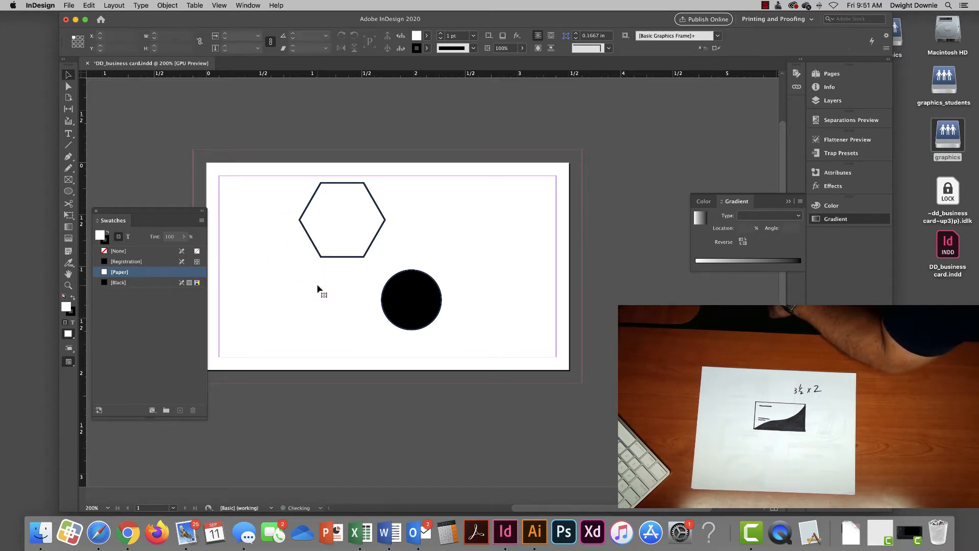
- Marquee-select the white hexagon and black circle together and delete both
drag(289, 204, 408, 302)
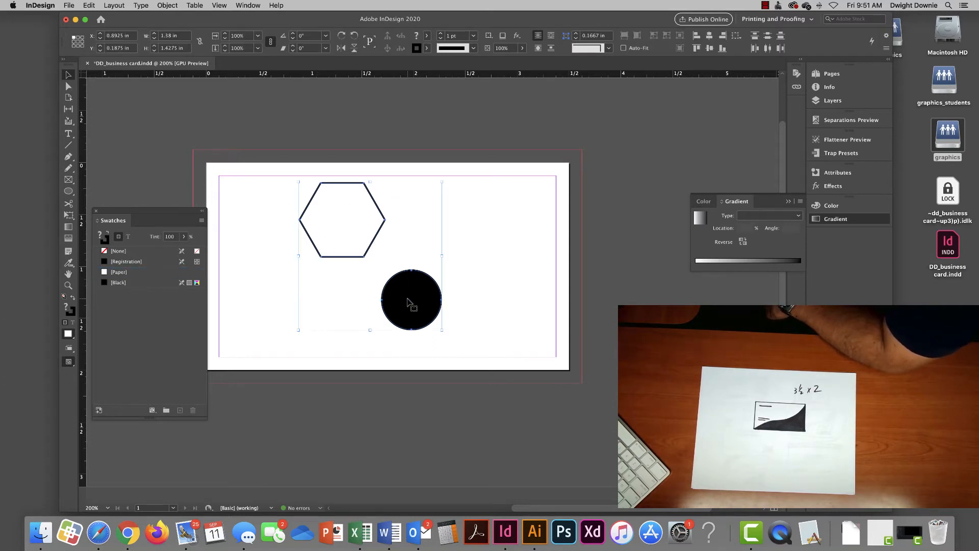
key(Delete)
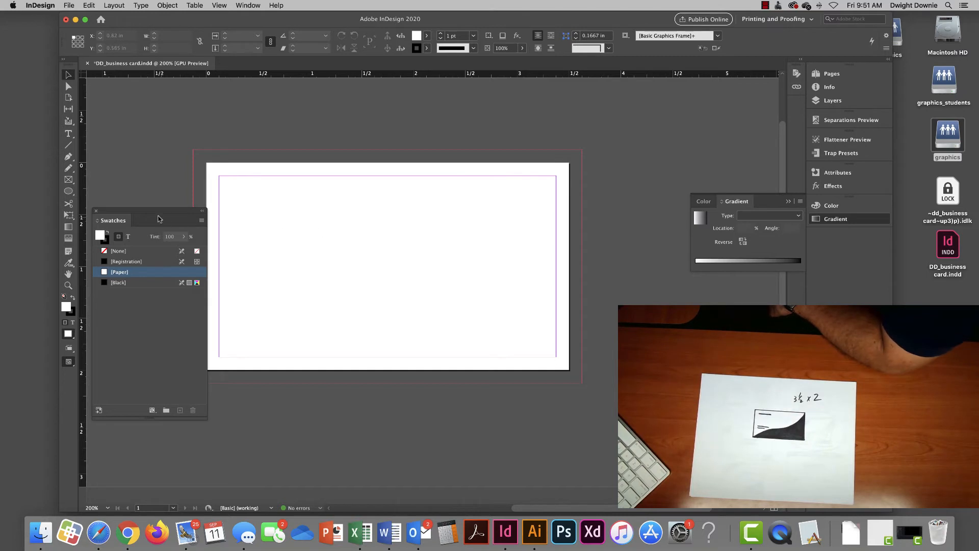
- Move the Swatches panel aside, sketch a four-point looping Pen curve, then undo it
drag(157, 215, 684, 129)
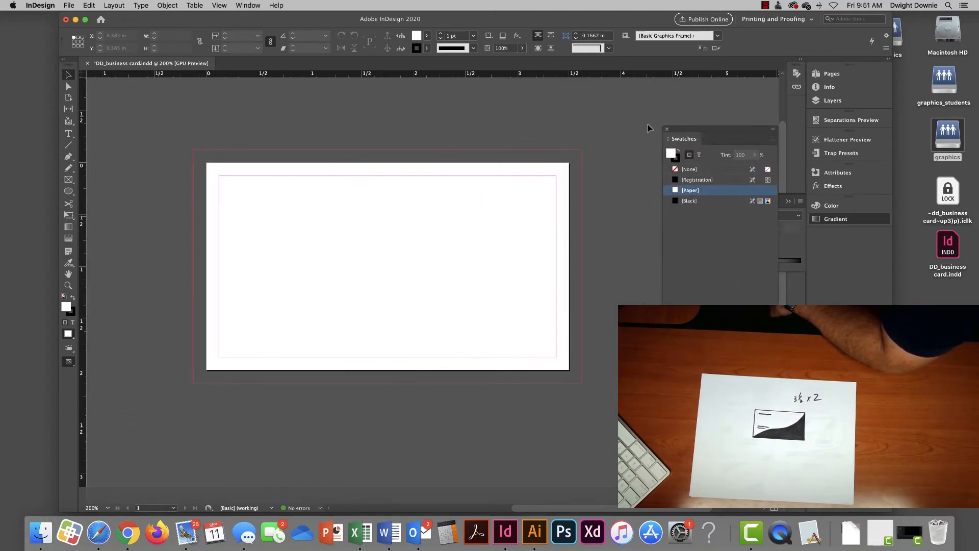
click(68, 157)
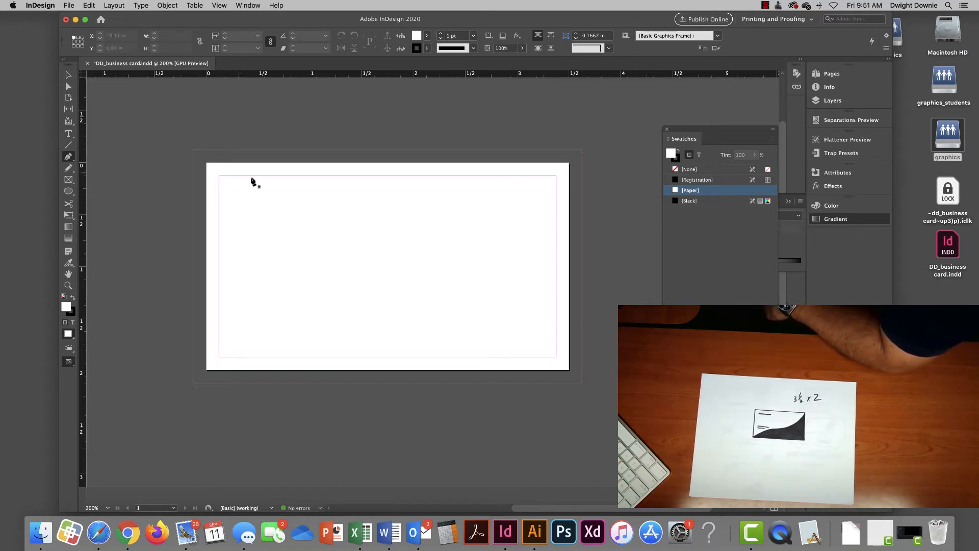
drag(251, 195, 427, 265)
mouse_move(438, 217)
mouse_down()
mouse_move(469, 294)
mouse_move(480, 294)
mouse_up()
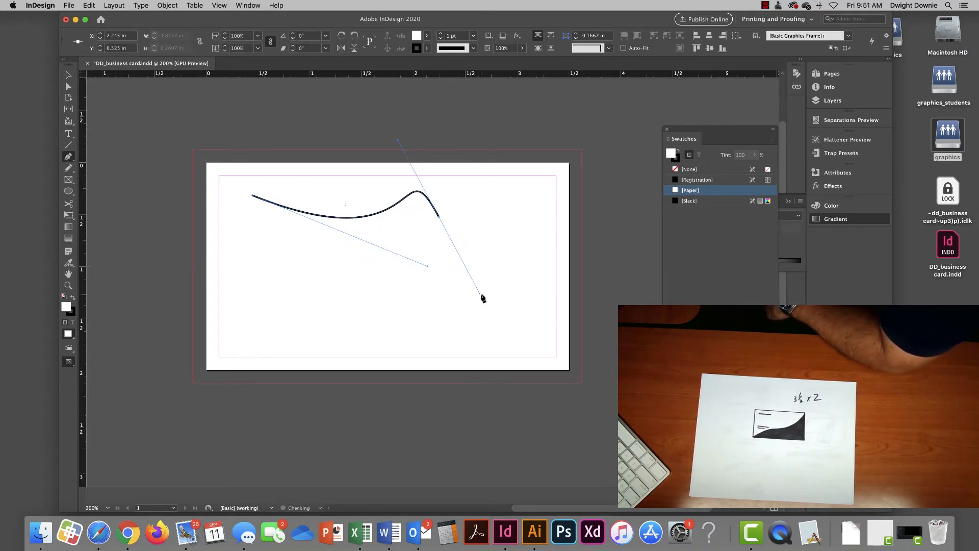
drag(343, 285, 475, 295)
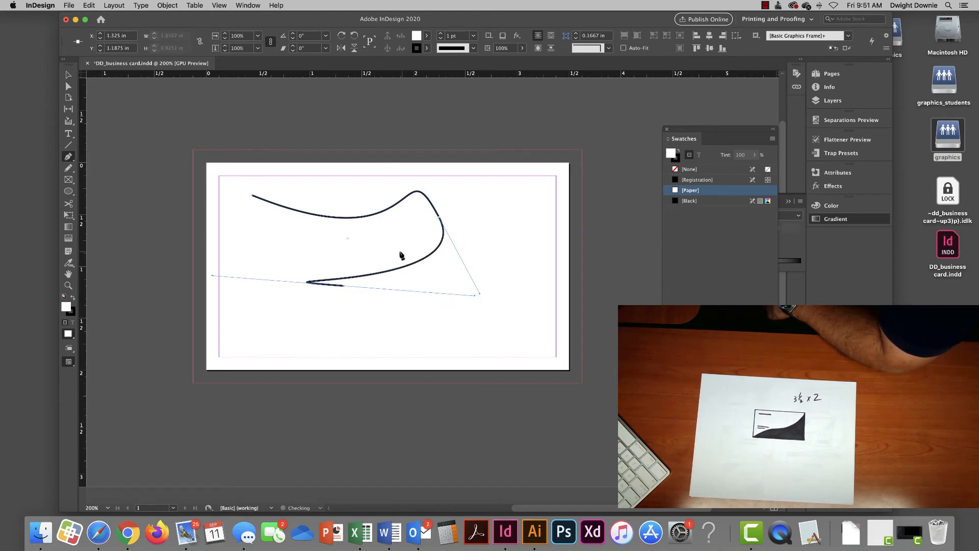
drag(391, 240, 291, 299)
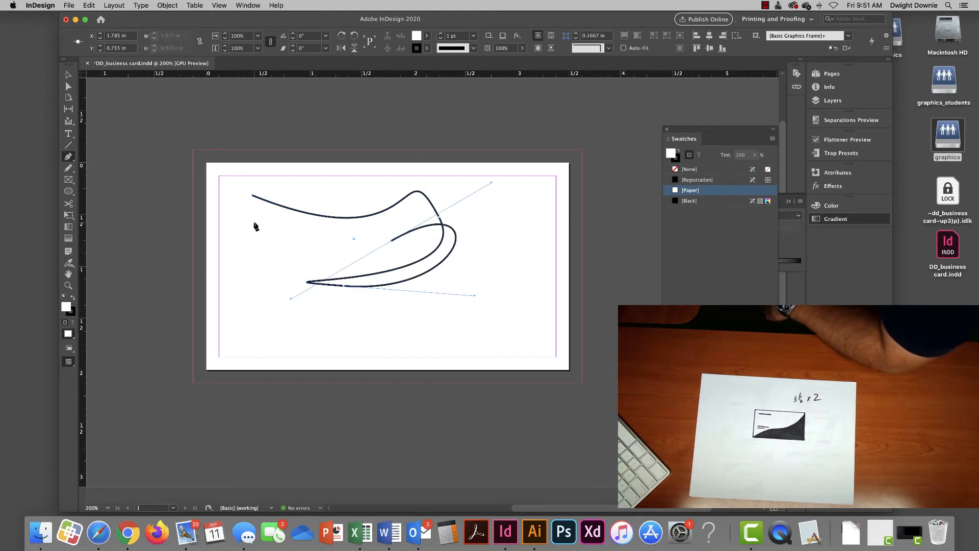
key(cmd+z)
key(cmd+z)
key(cmd+z)
key(cmd+z)
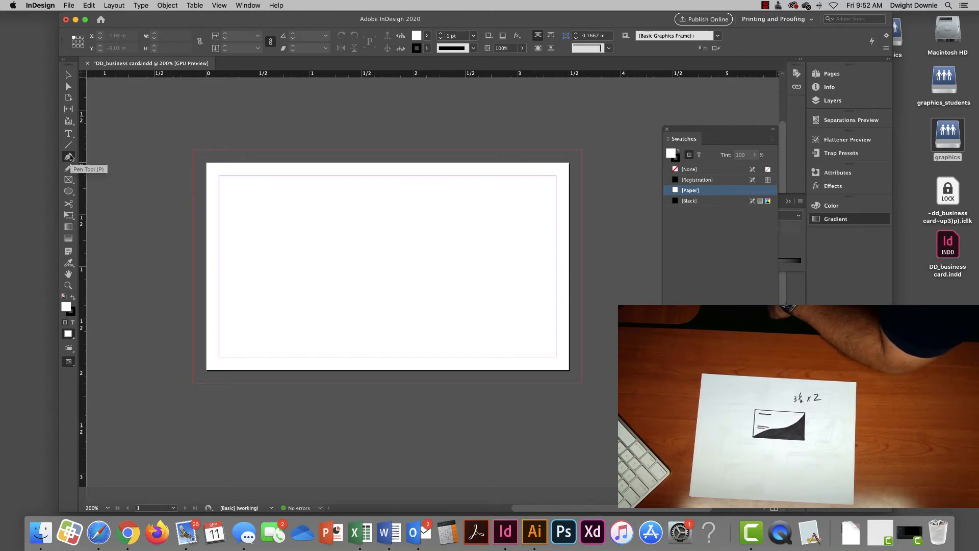
- Draw a closed four-corner straight-edged Pen shape in the card's upper left
click(276, 197)
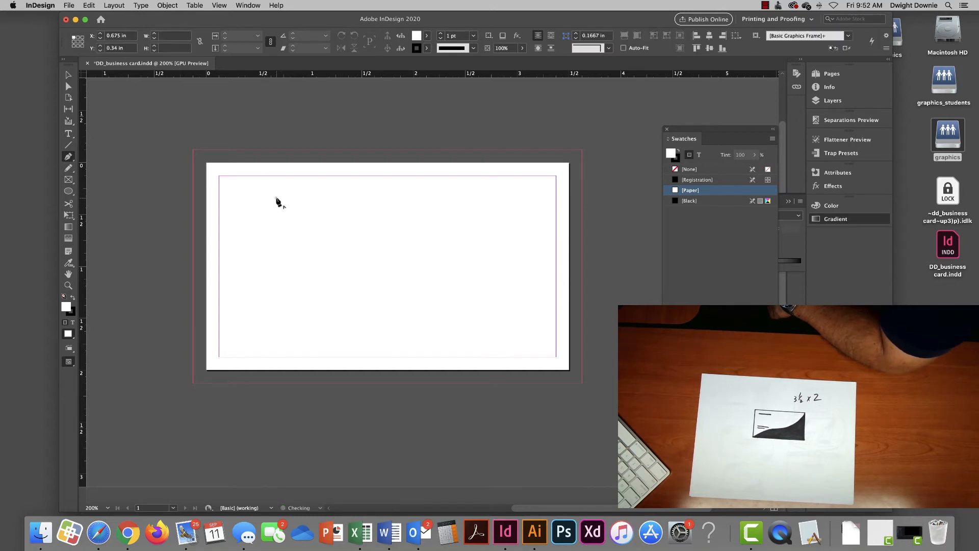
click(380, 197)
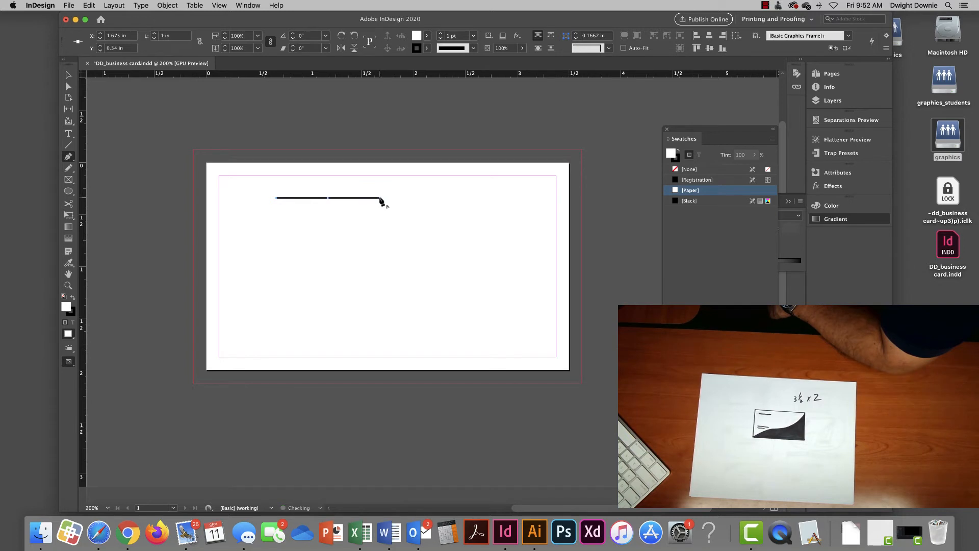
click(381, 286)
click(282, 281)
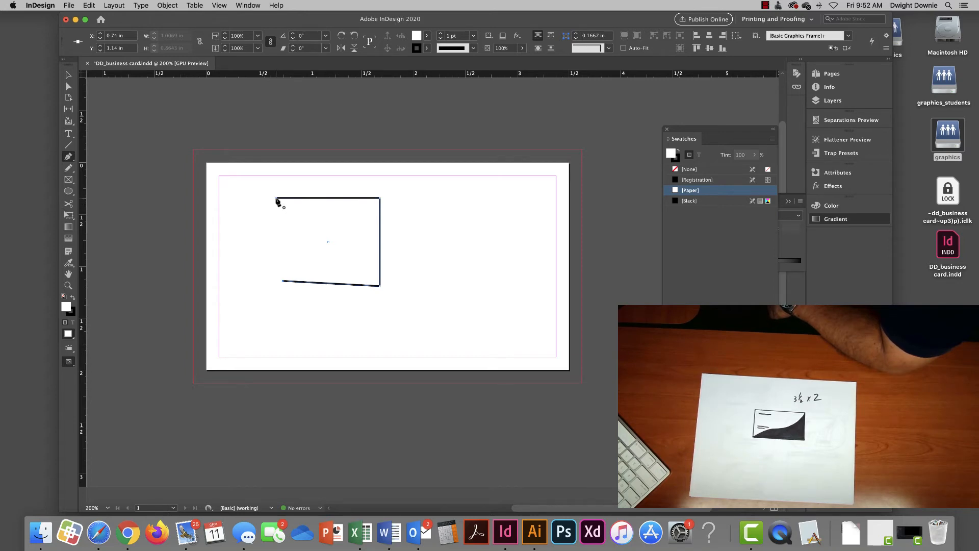
click(276, 199)
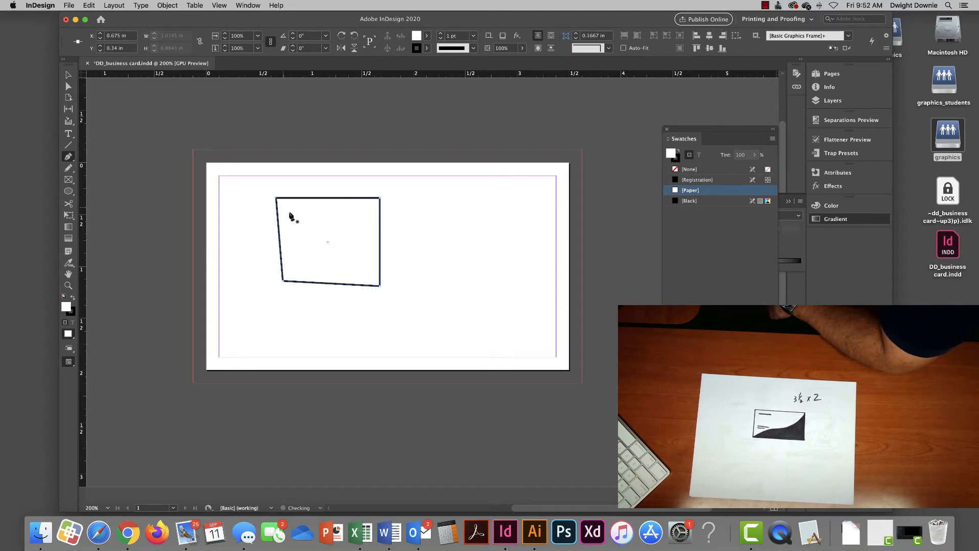
- Reposition the four-sided frame slightly, ending up and to the left
click(68, 75)
click(355, 244)
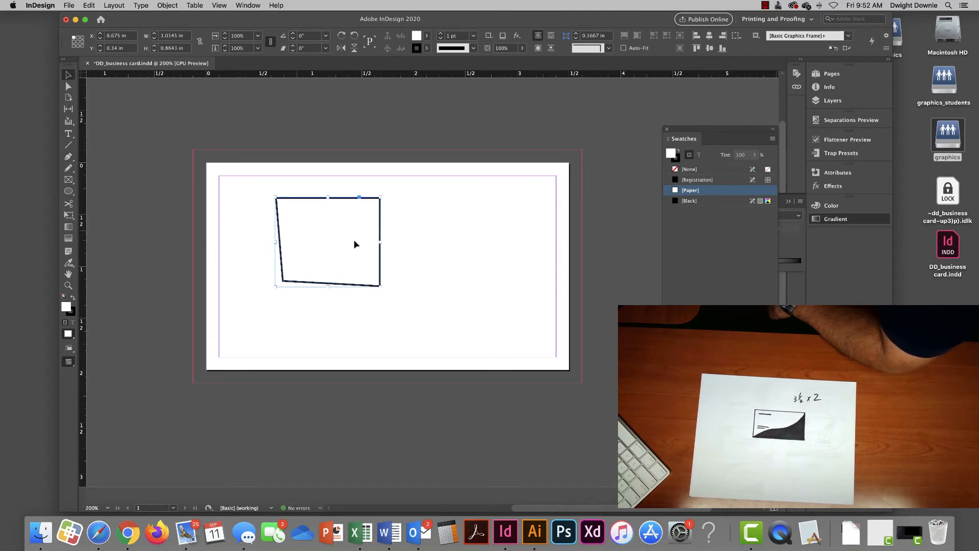
click(438, 281)
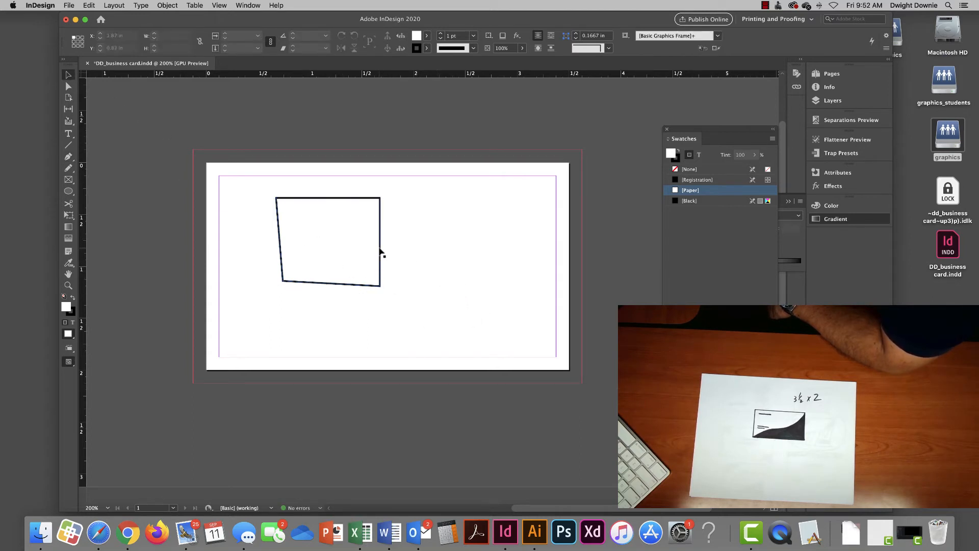
drag(380, 253, 375, 269)
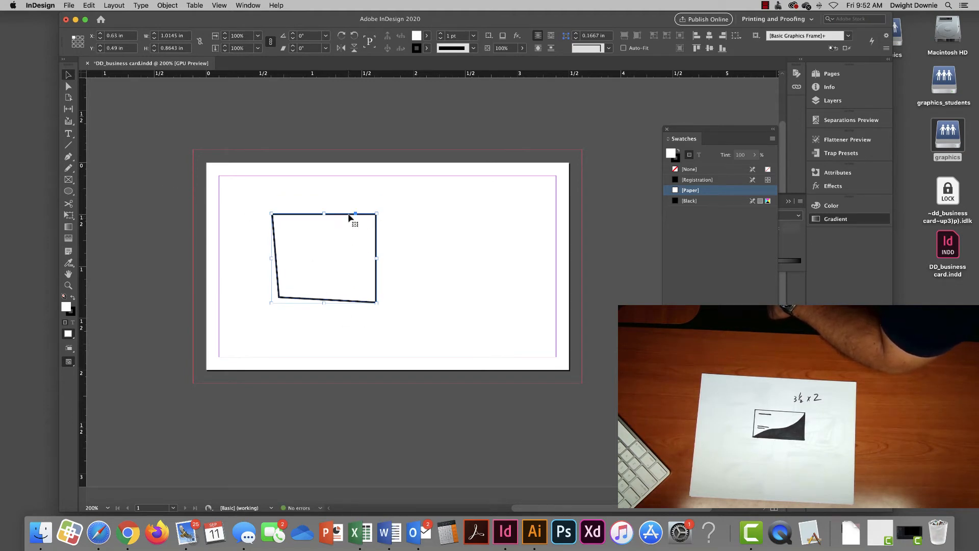
drag(340, 217, 333, 212)
drag(68, 191, 86, 207)
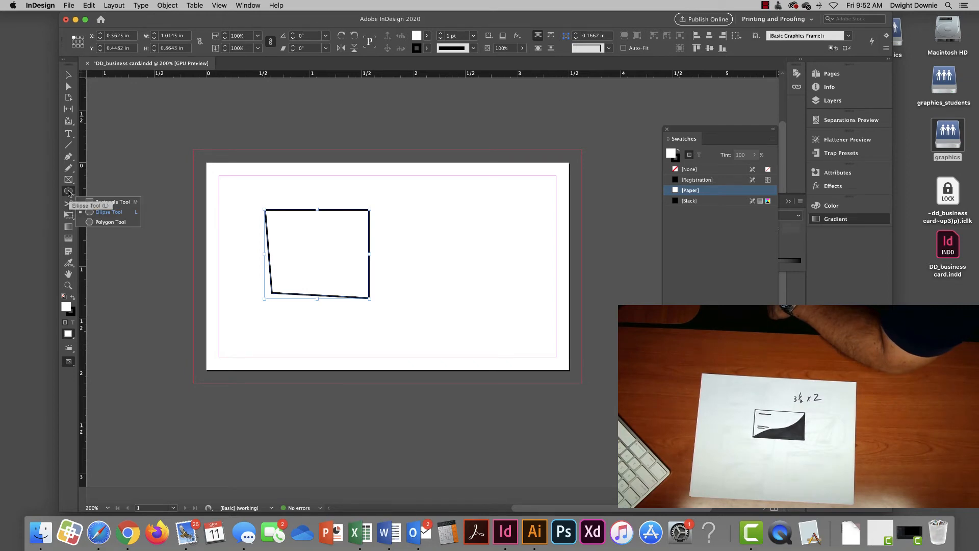
- Drag the frame's four corner anchors outward so its top edge rises to the right
click(95, 203)
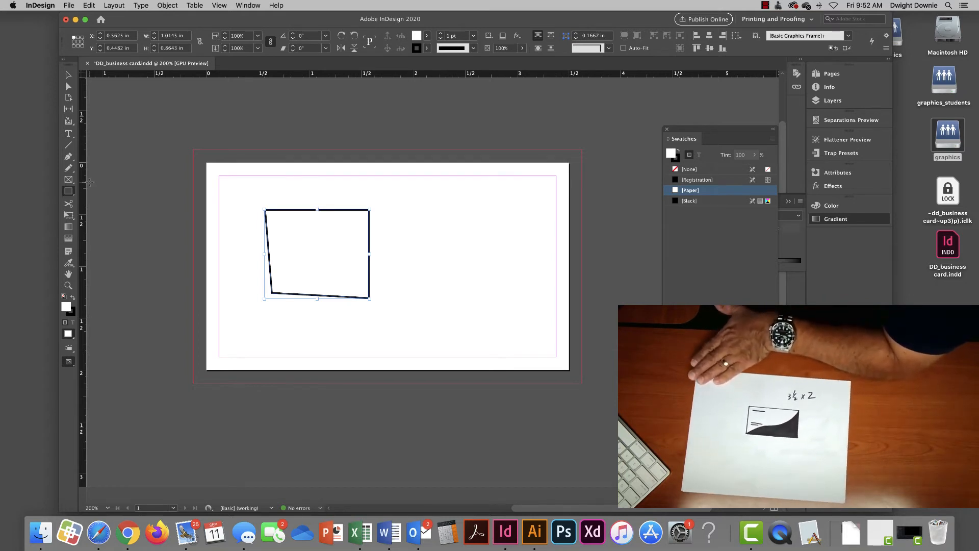
click(68, 88)
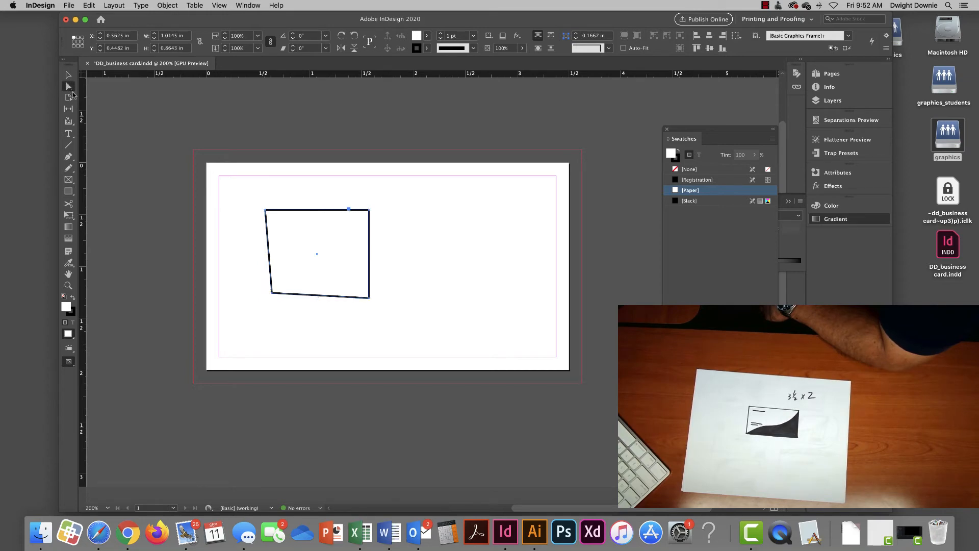
click(266, 211)
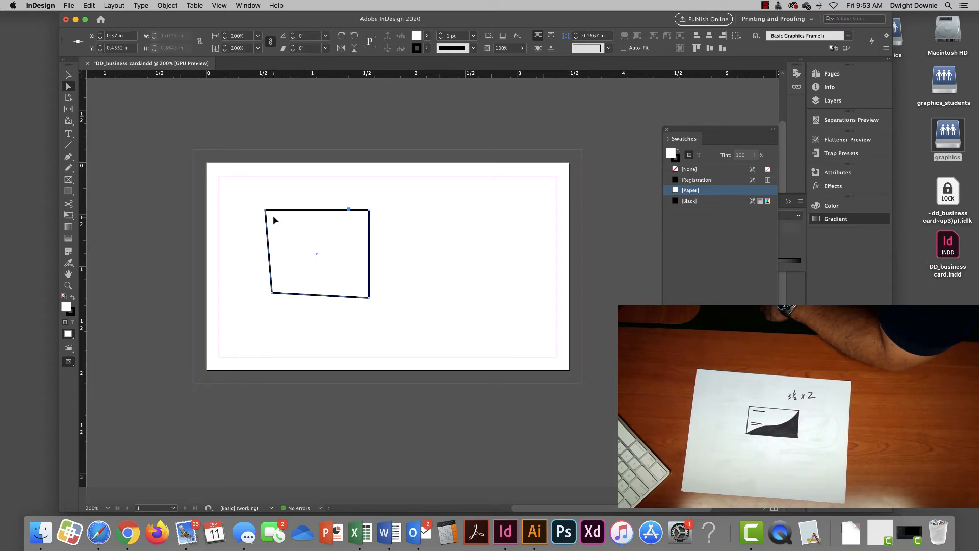
mouse_move(269, 213)
mouse_down()
mouse_move(320, 241)
mouse_move(289, 232)
mouse_move(310, 249)
mouse_move(273, 286)
mouse_move(262, 218)
mouse_up()
drag(369, 210, 393, 200)
drag(368, 297, 394, 317)
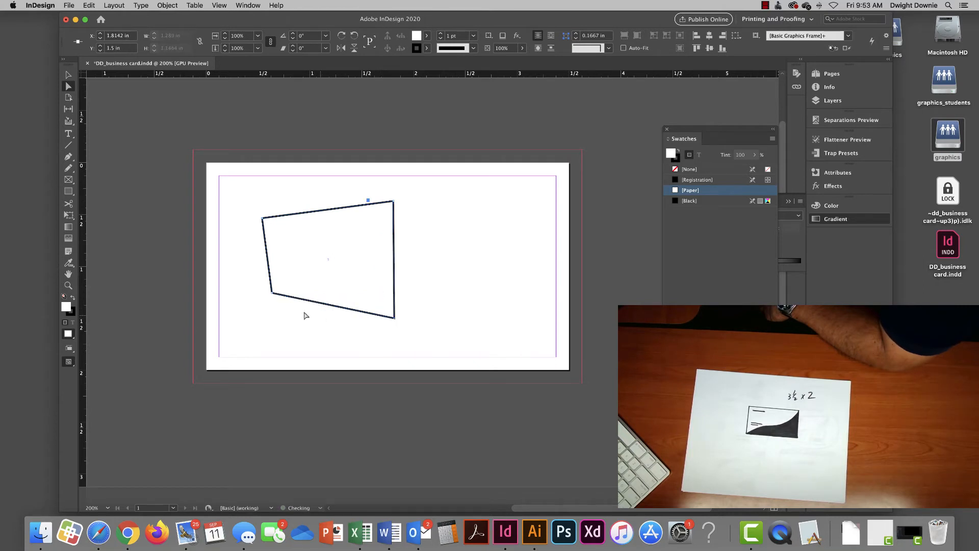
drag(270, 294, 256, 308)
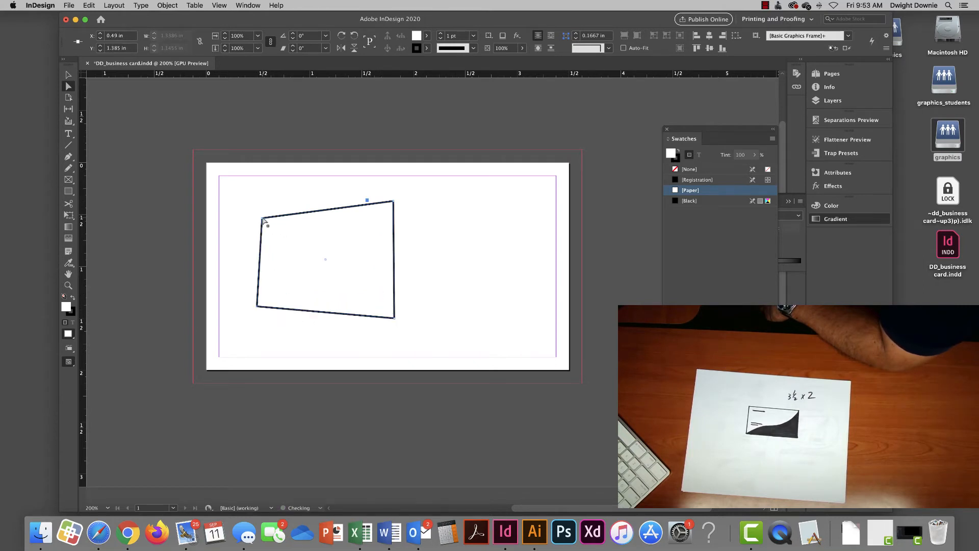
mouse_move(262, 219)
mouse_down()
mouse_move(259, 207)
mouse_move(269, 215)
mouse_up()
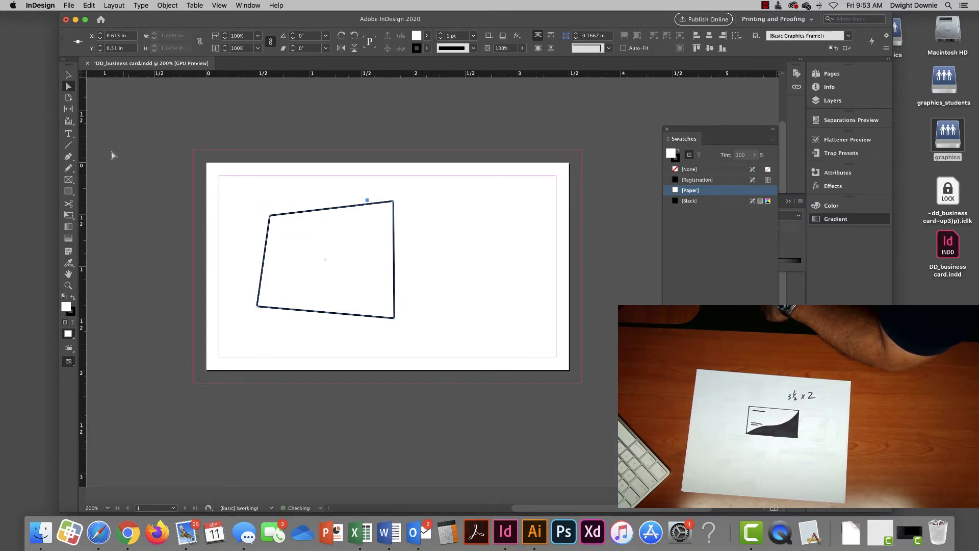
- Convert the top-left corner to a smooth point and shape its handles into a quarter-circle
click(69, 158)
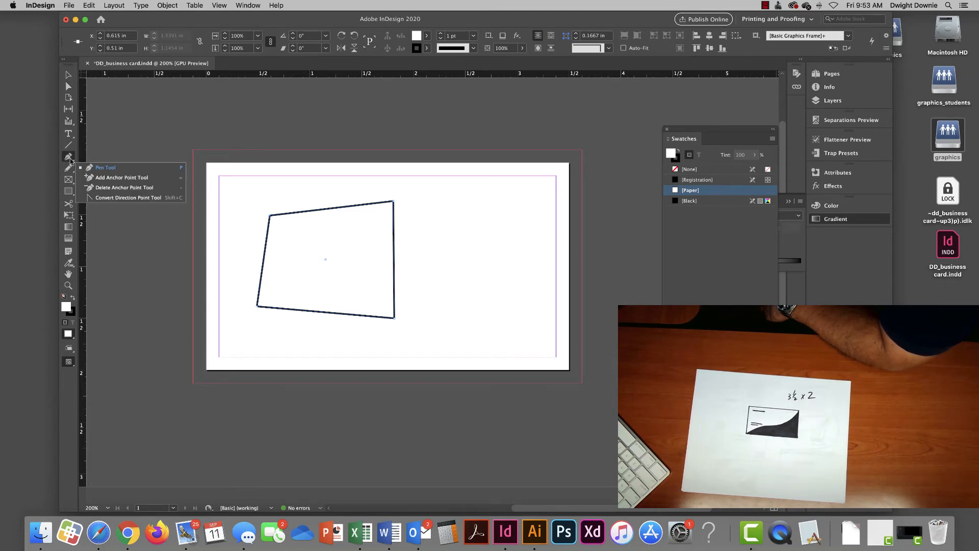
click(120, 199)
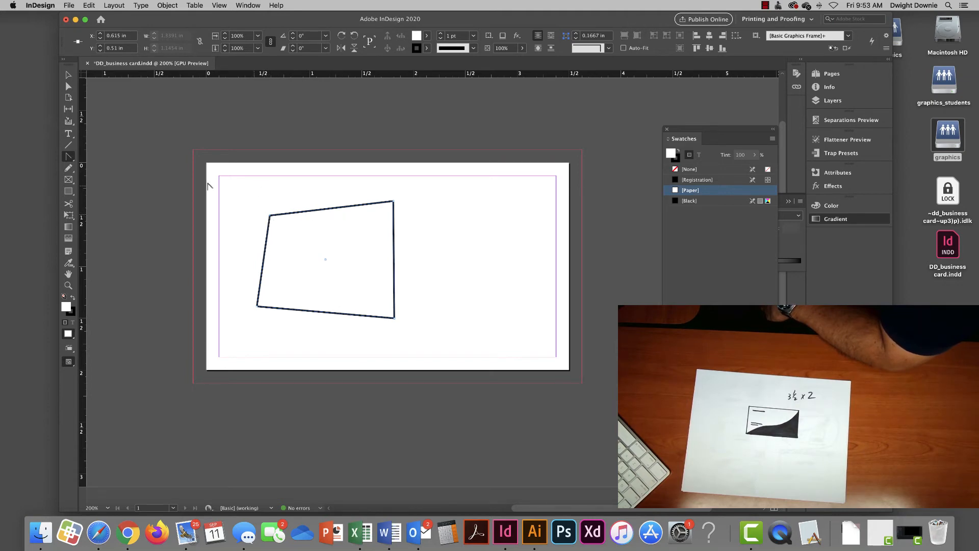
click(69, 157)
drag(270, 217, 307, 185)
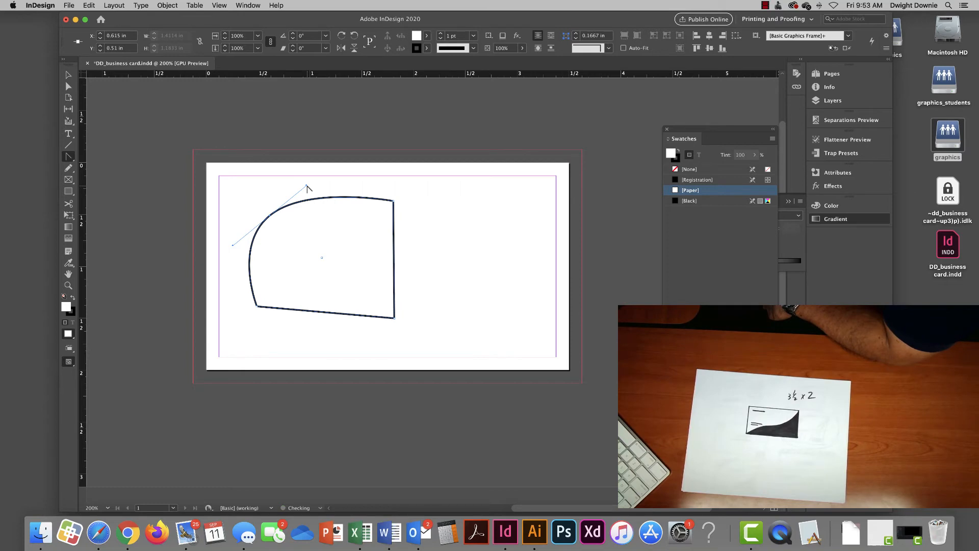
key(a)
mouse_move(306, 186)
mouse_down()
mouse_move(312, 260)
mouse_move(328, 215)
mouse_move(322, 175)
mouse_up()
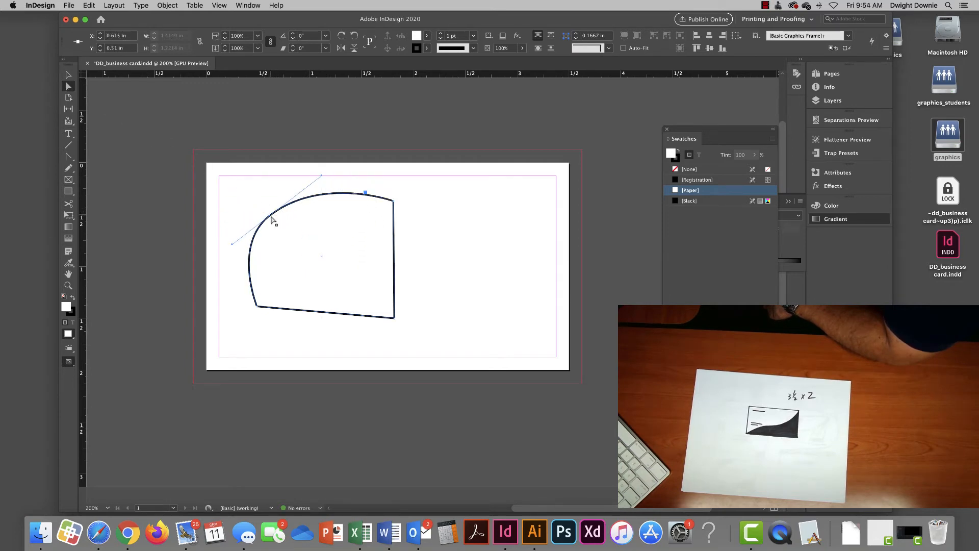
mouse_move(272, 220)
mouse_down()
mouse_move(306, 236)
mouse_move(277, 220)
mouse_up()
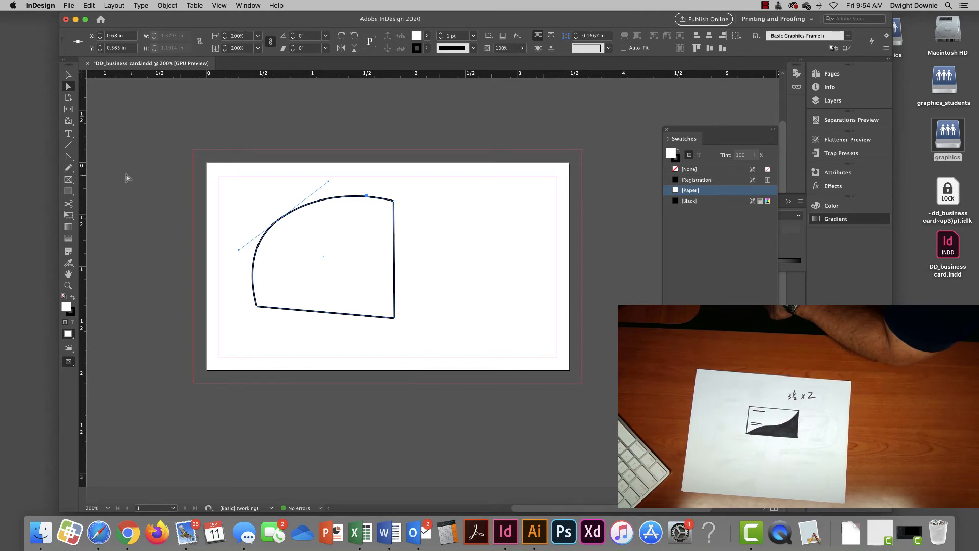
click(69, 157)
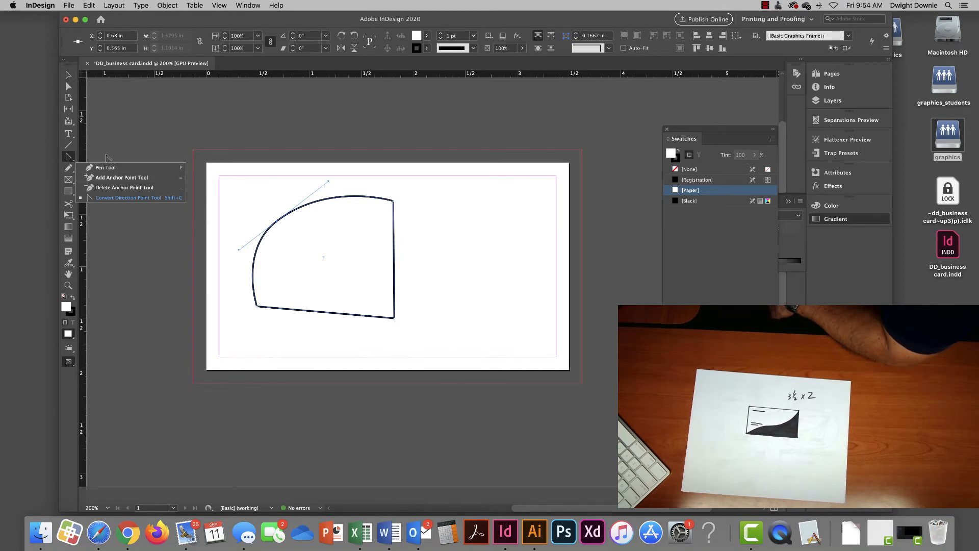
- Delete the curved four-sided shape
key(v)
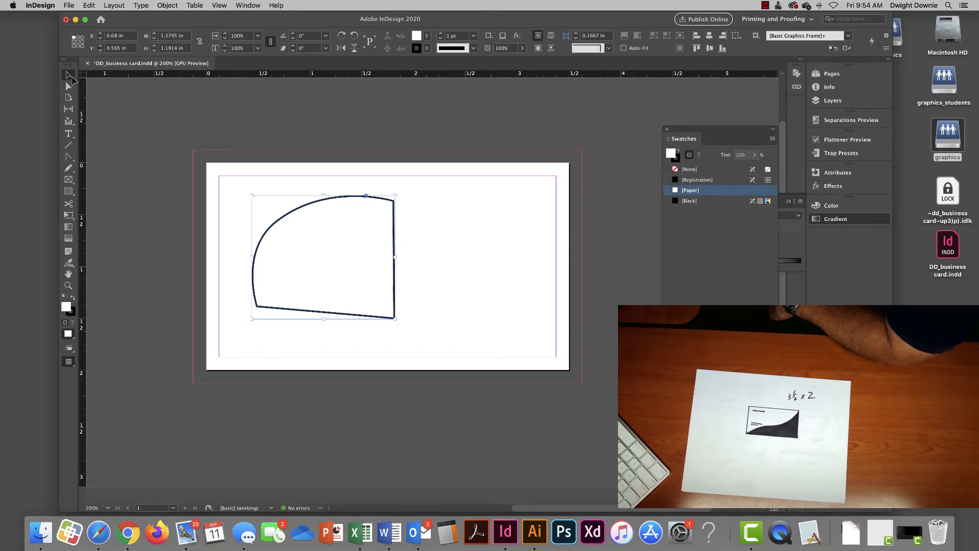
key(Delete)
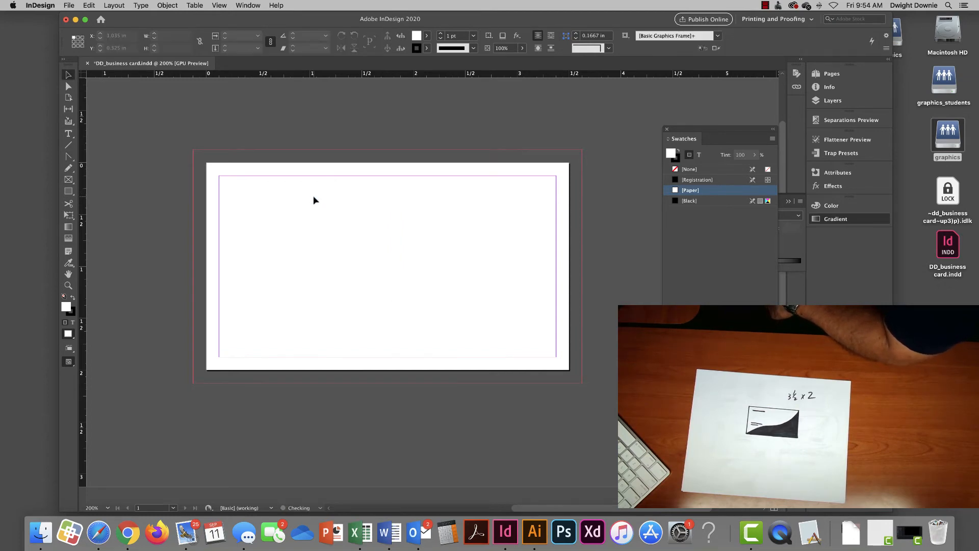
scroll(250, 185, right, 2)
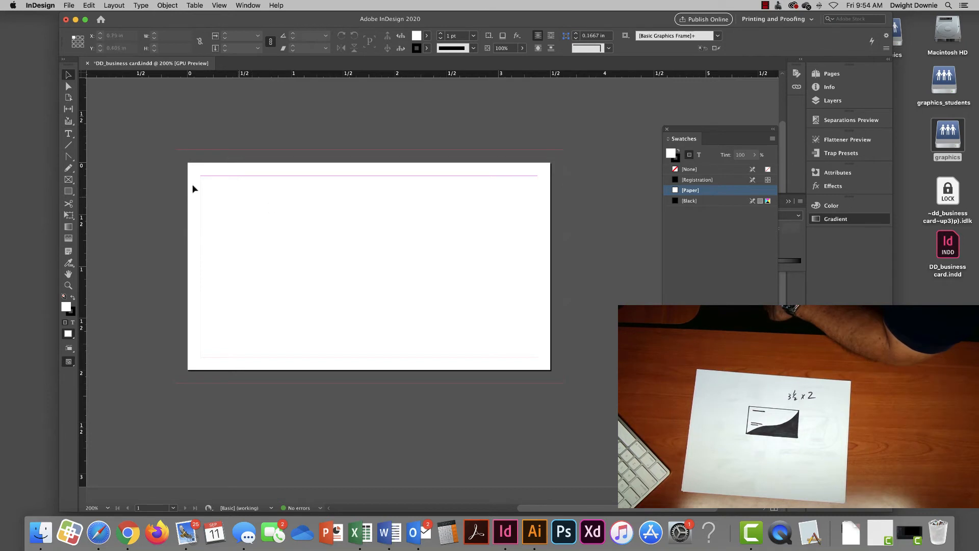
- Draw a practice closed four-sided Pen shape, then delete it
click(68, 158)
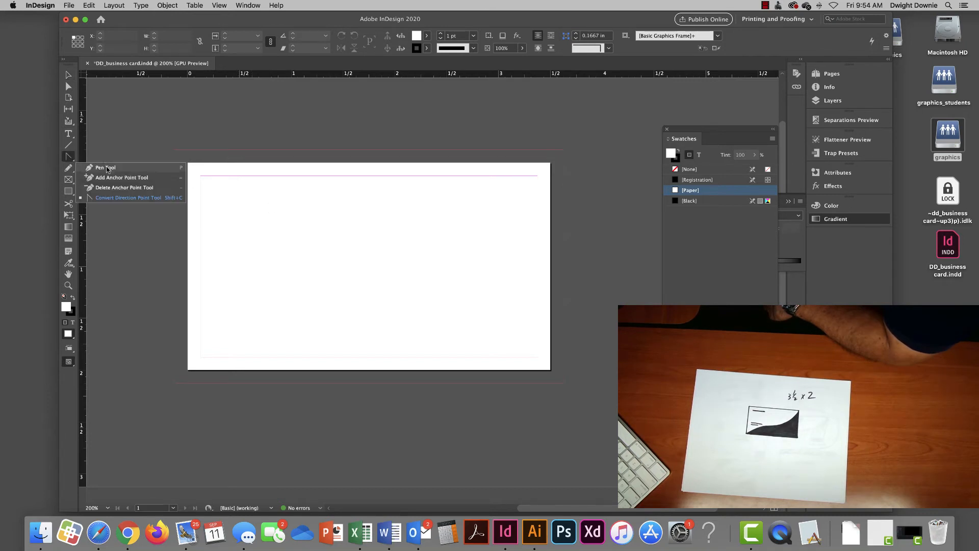
click(106, 169)
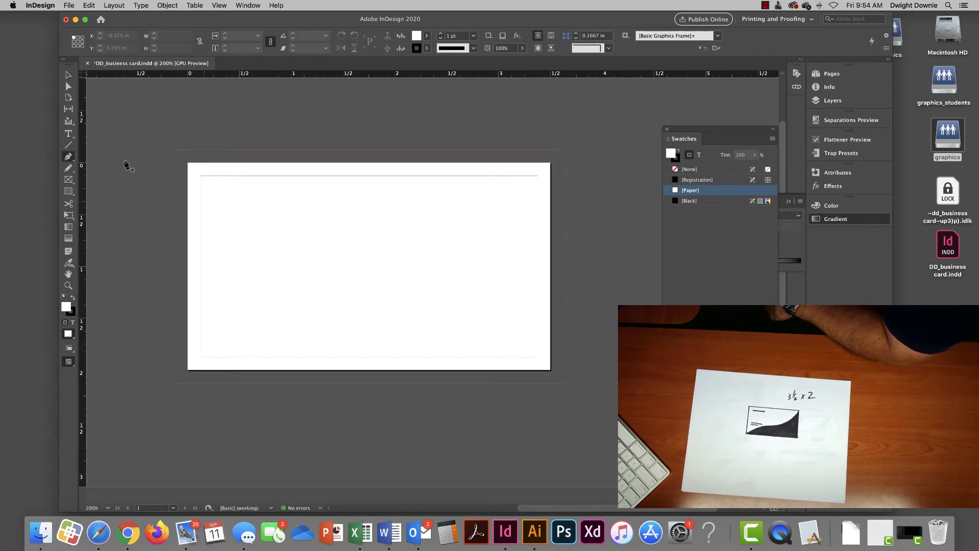
click(241, 201)
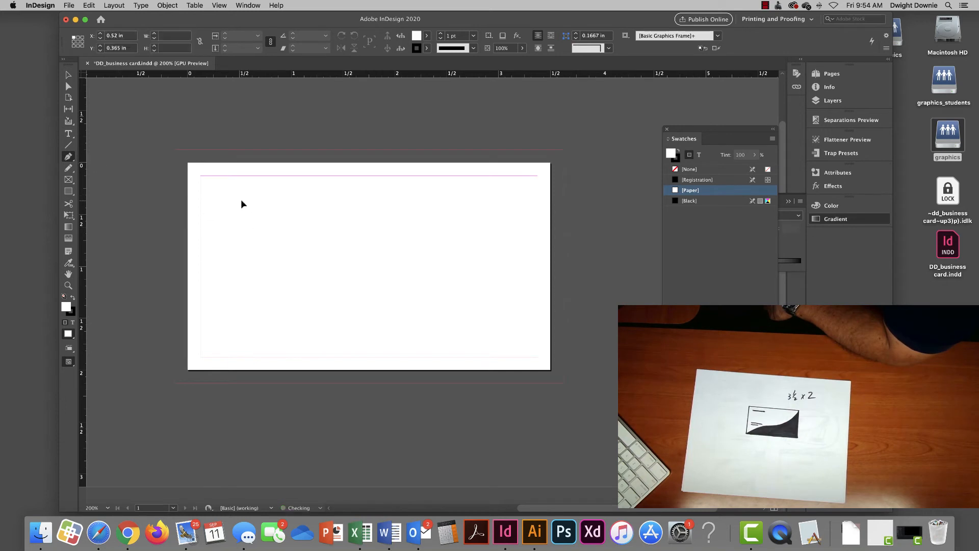
click(249, 270)
click(333, 251)
click(323, 194)
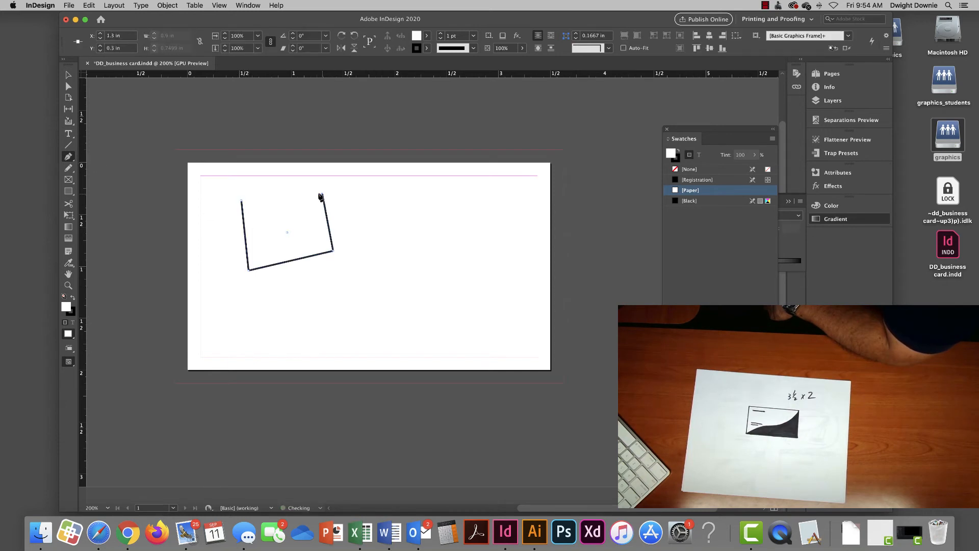
click(242, 201)
click(69, 76)
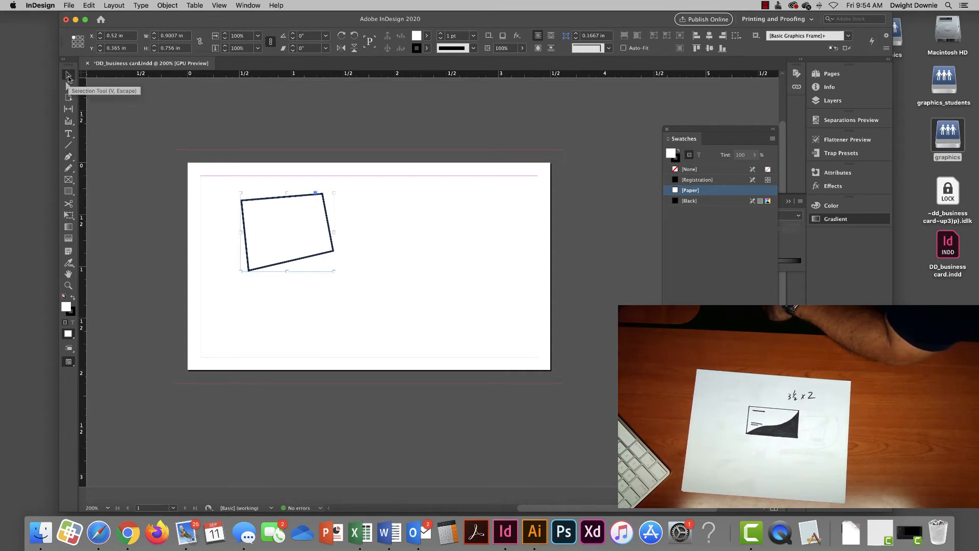
key(Delete)
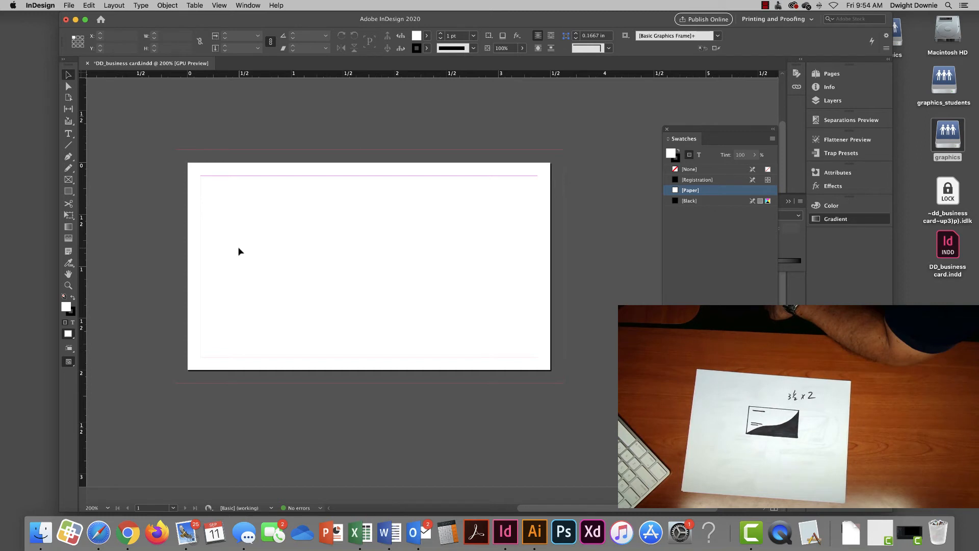
- Draw the arch's curved top with Pen anchors from the left end to the right end
click(68, 156)
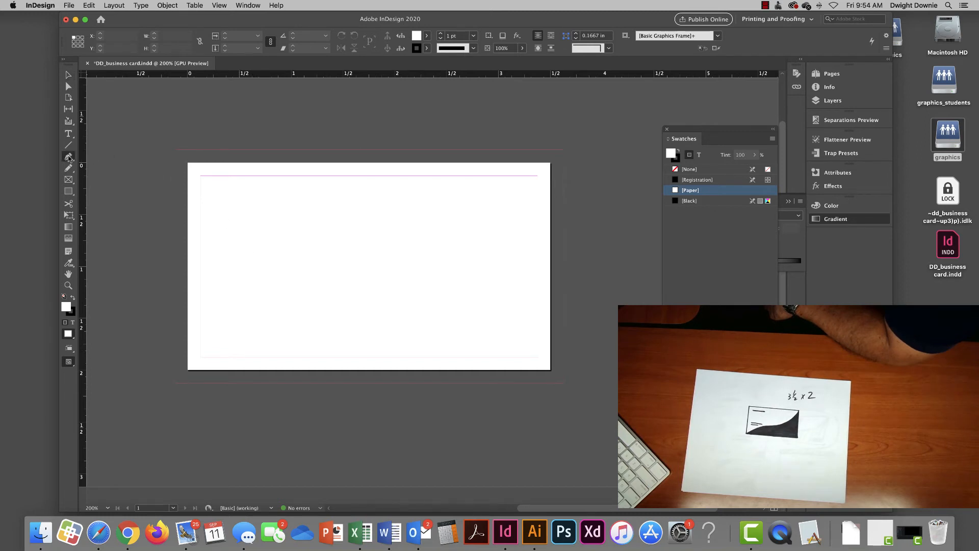
click(237, 243)
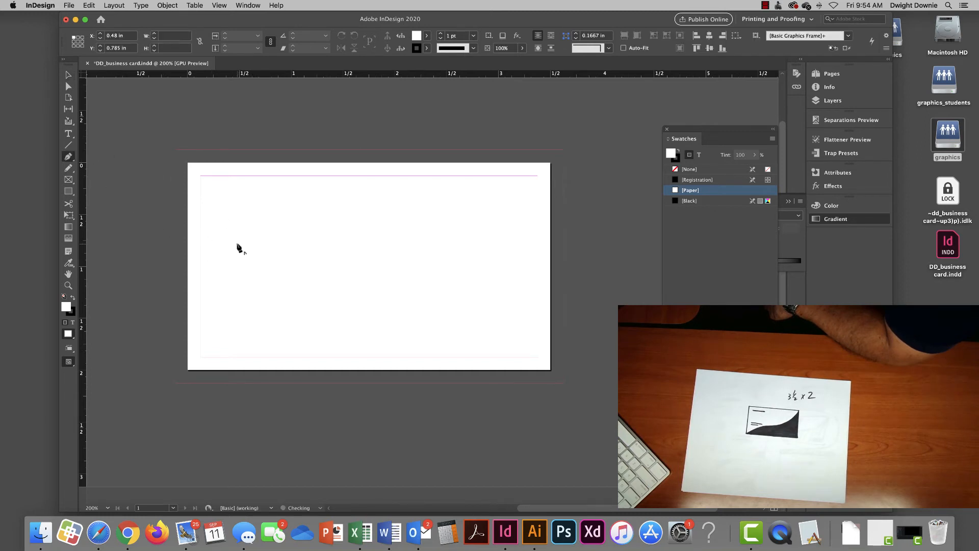
click(354, 195)
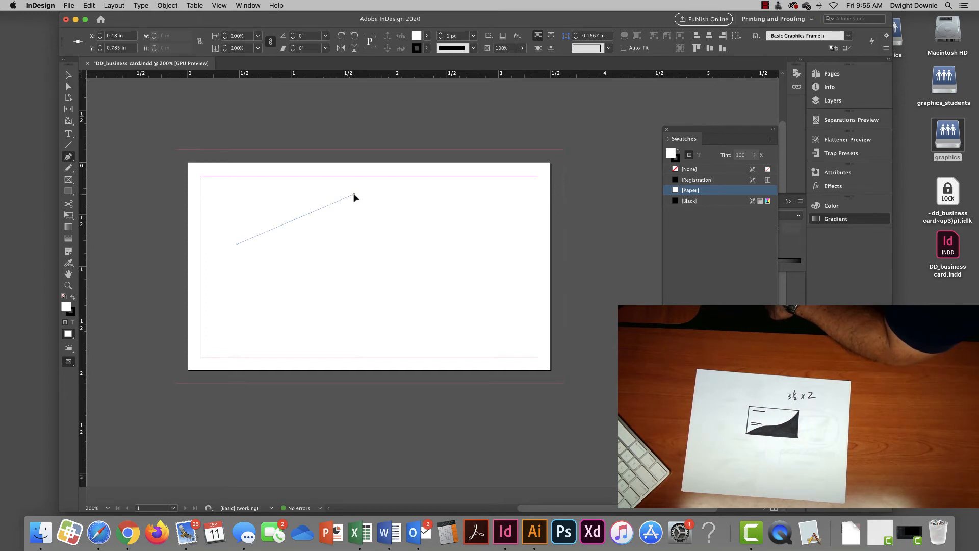
drag(354, 194, 419, 192)
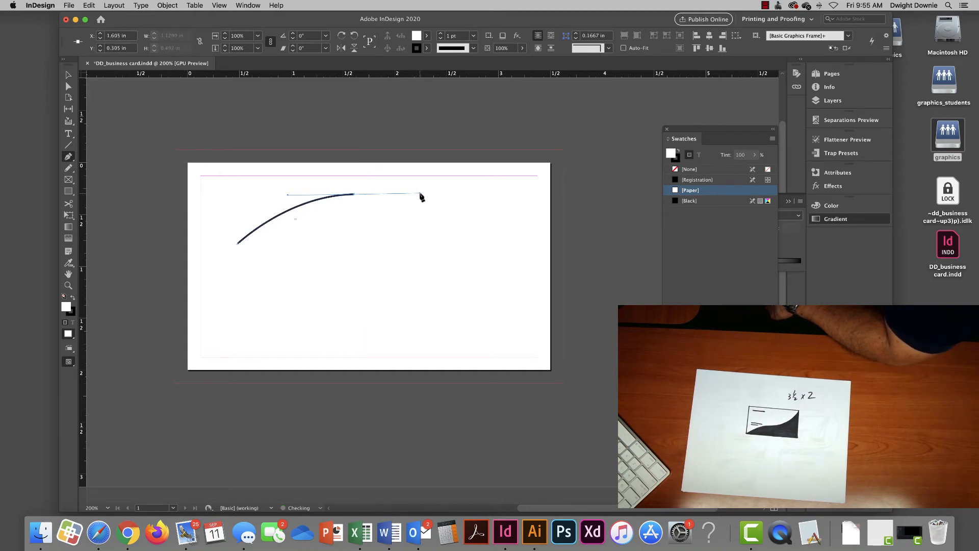
click(469, 246)
- Add curved scallops along the bottom back to the start and close the arch path
drag(435, 237, 415, 238)
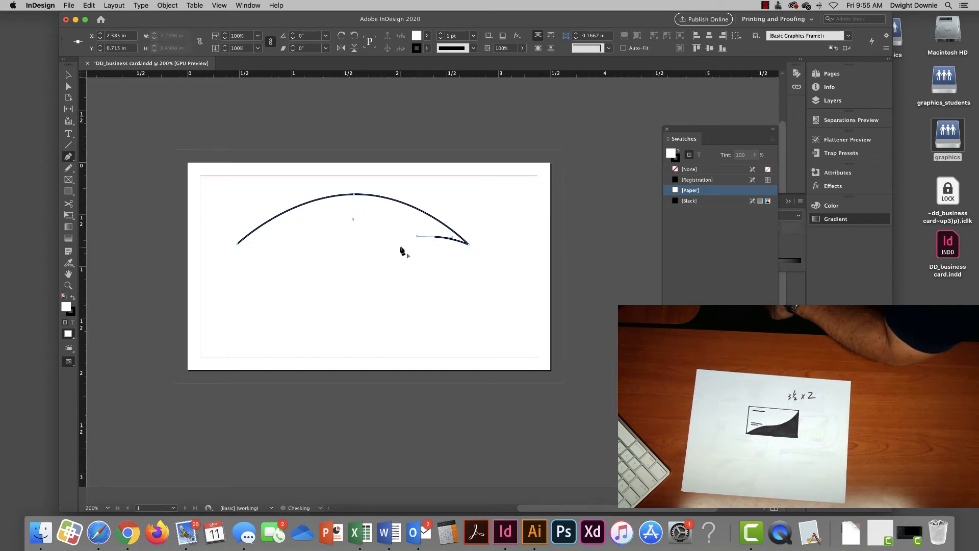
click(399, 245)
drag(357, 235, 259, 233)
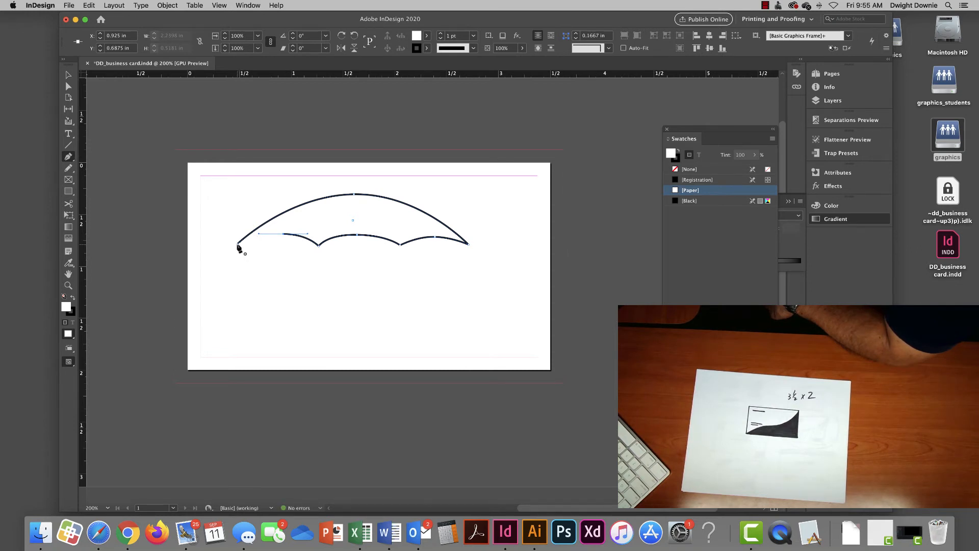
click(237, 244)
key(v)
click(371, 301)
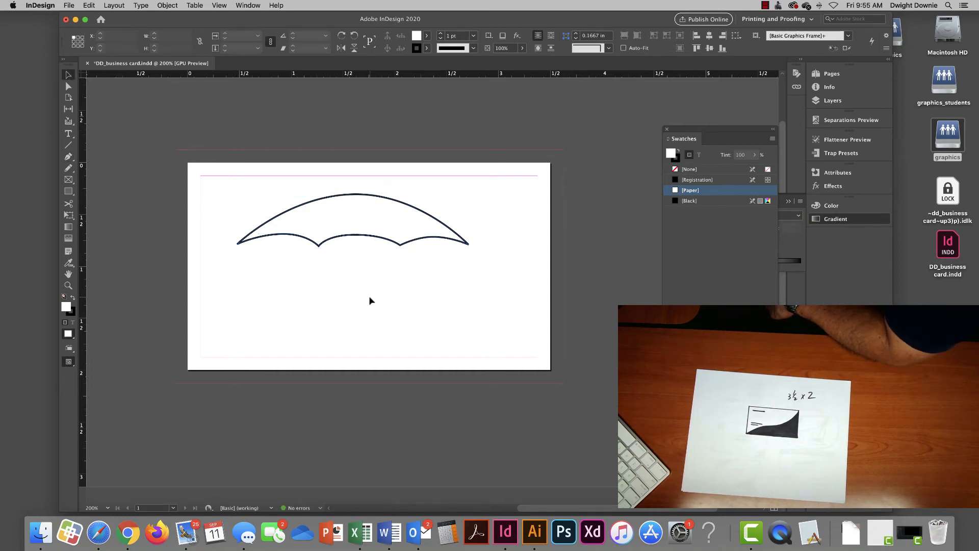
- Nudge the arch shape, try a black fill, then revert to white fill with dark outline
drag(398, 201, 423, 213)
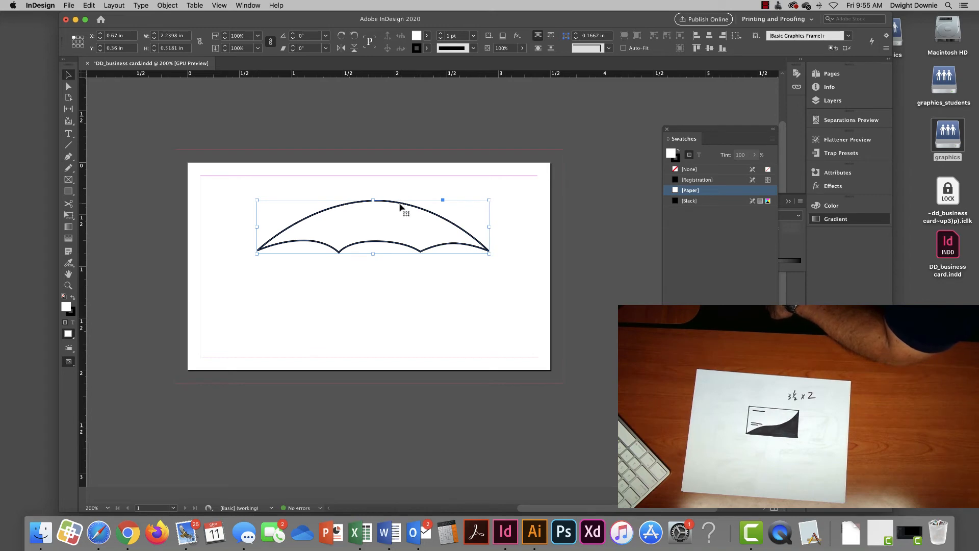
mouse_move(431, 214)
mouse_down()
mouse_move(415, 207)
mouse_move(423, 212)
mouse_up()
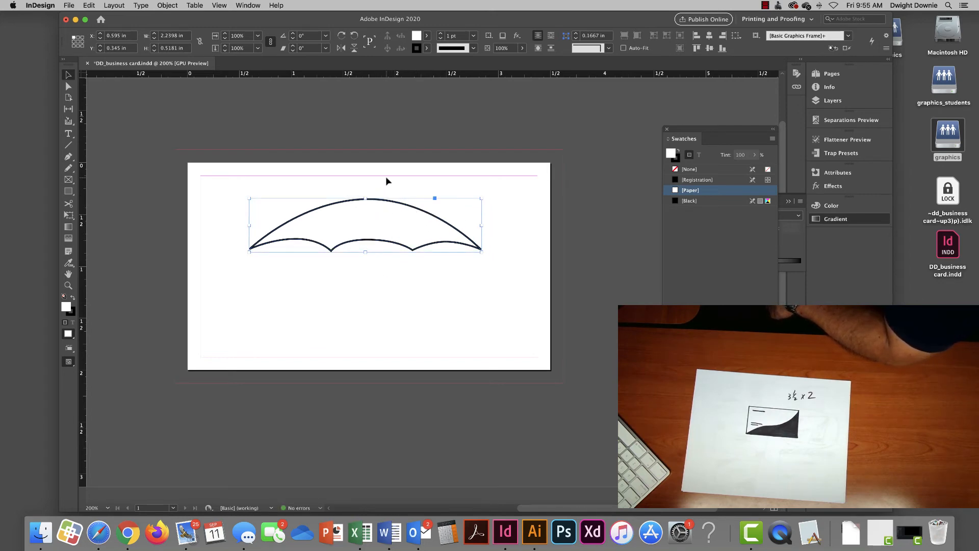
click(74, 300)
click(74, 300)
click(74, 300)
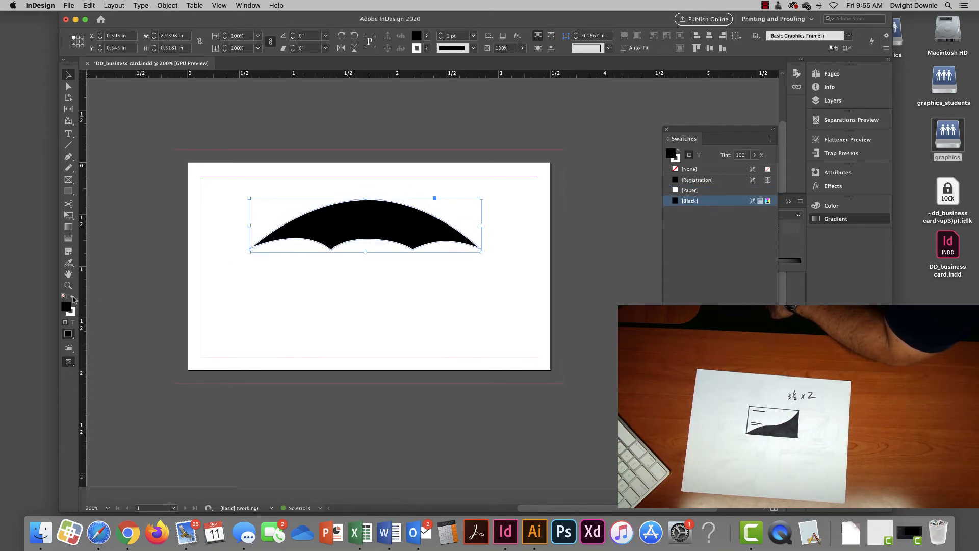
click(74, 299)
click(74, 301)
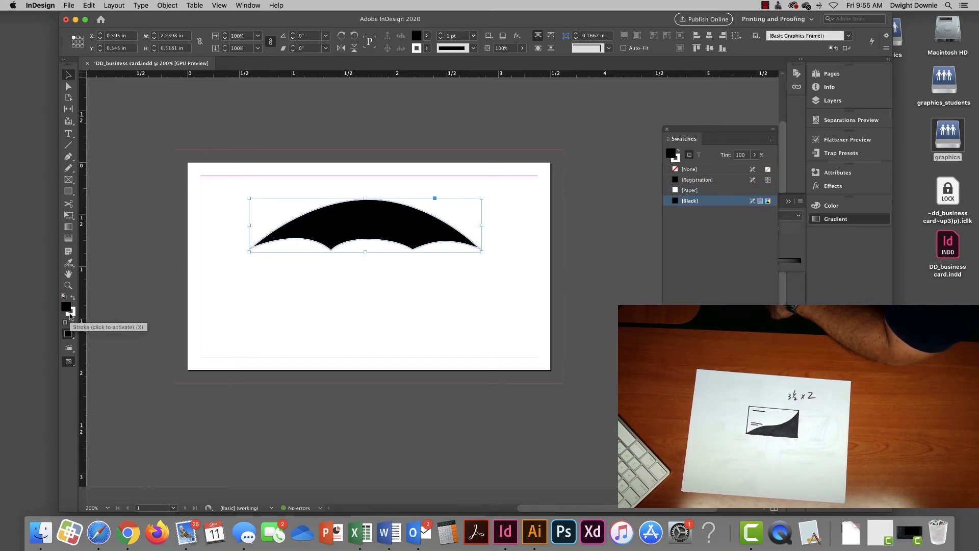
click(74, 300)
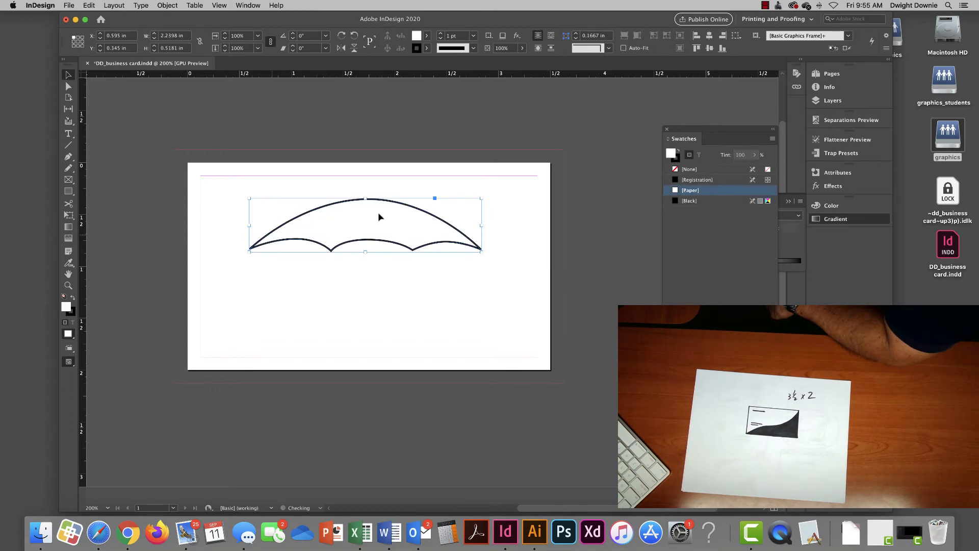
- Move the Swatches panel aside and delete the arch shape
drag(723, 131, 579, 134)
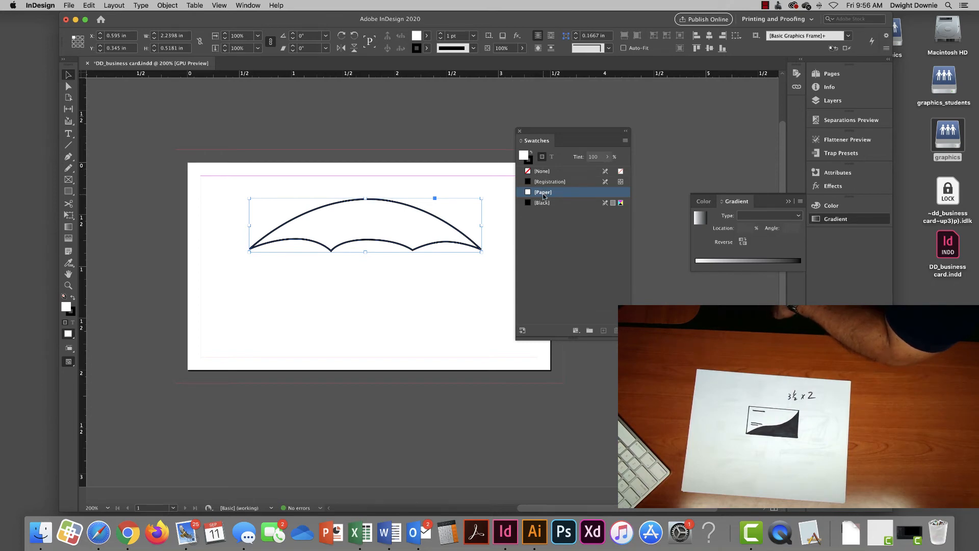
drag(550, 131, 633, 125)
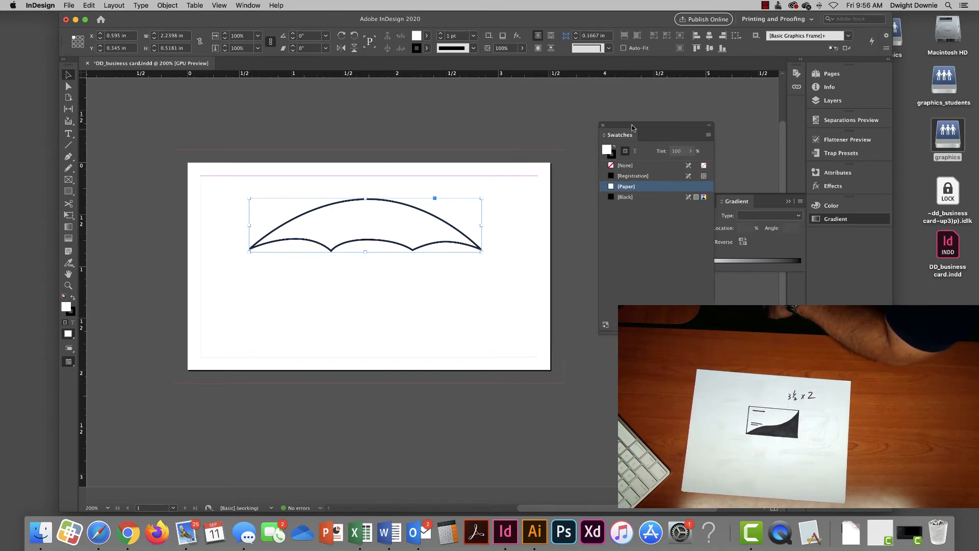
drag(418, 212, 415, 220)
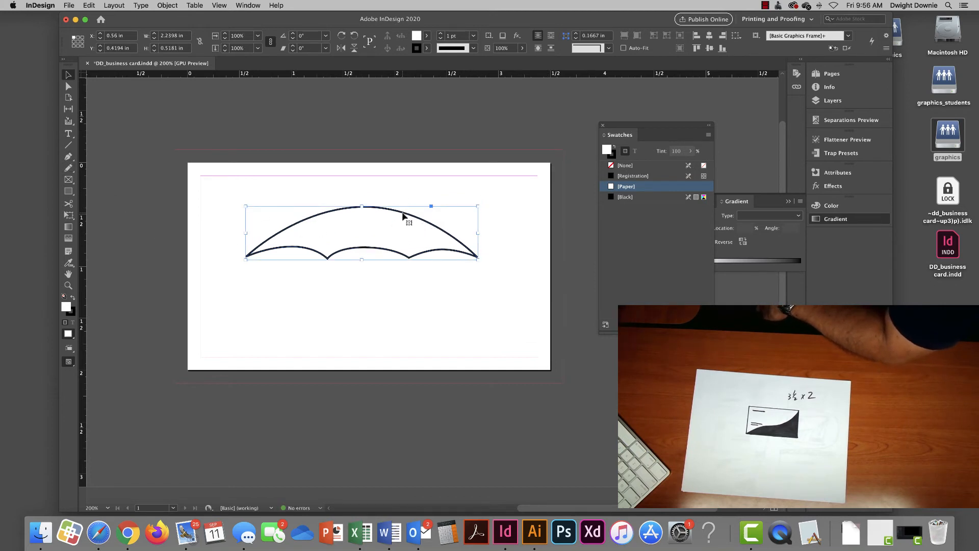
key(Delete)
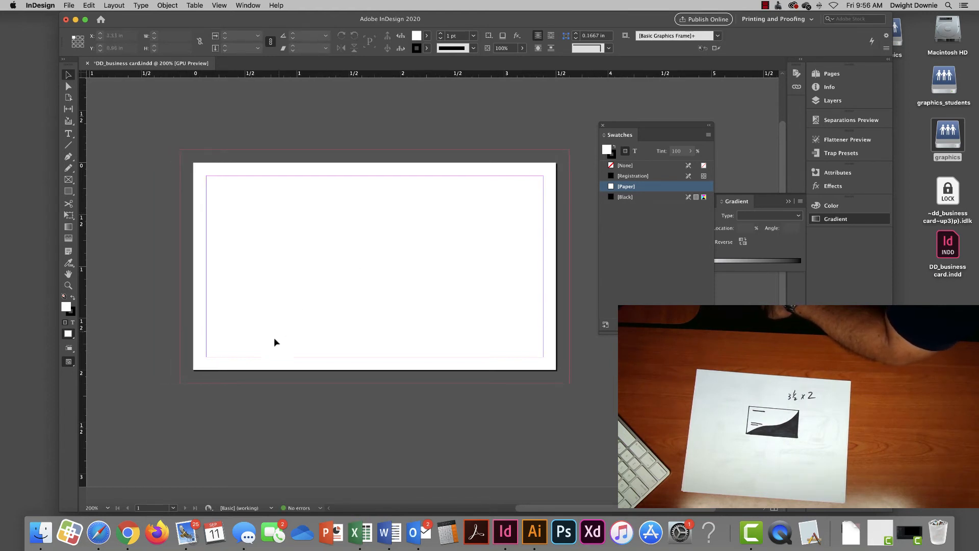
- Pen-draw a closed S-curve shape through the top-right and bottom-right bleed corners and fill it black
click(71, 159)
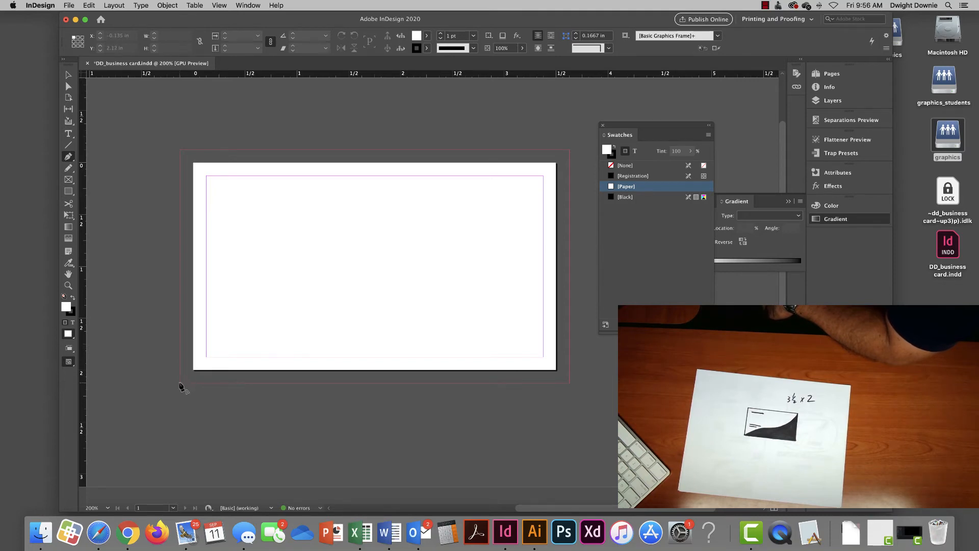
click(180, 384)
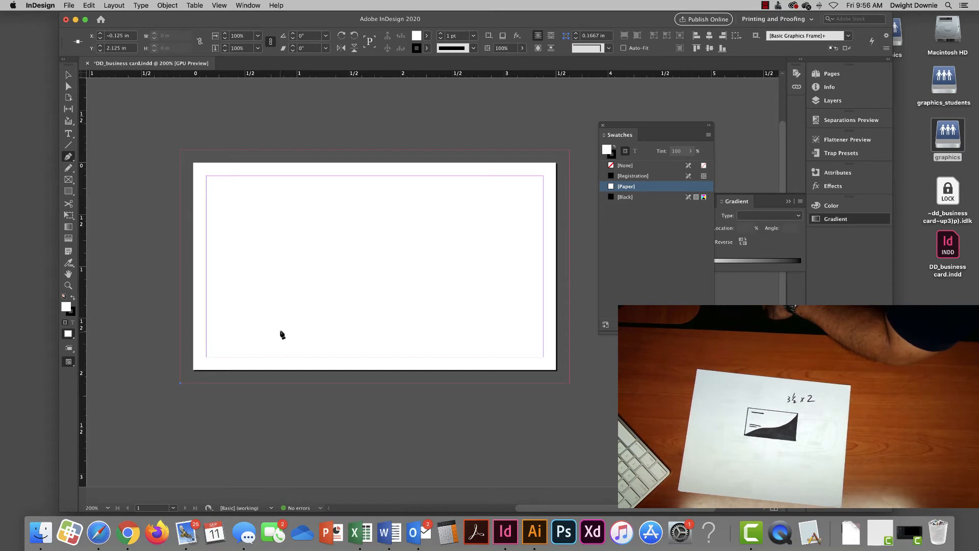
drag(280, 328, 337, 324)
drag(457, 309, 502, 287)
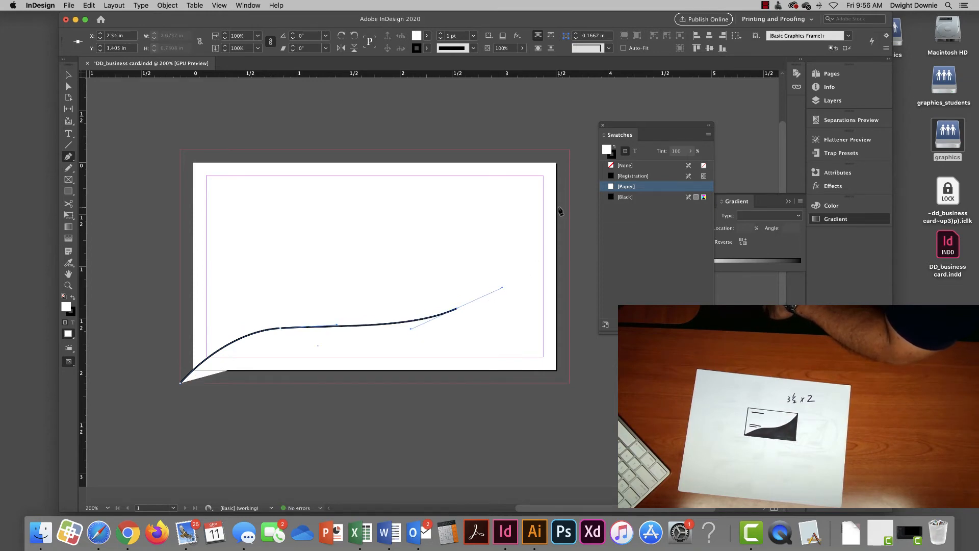
click(569, 152)
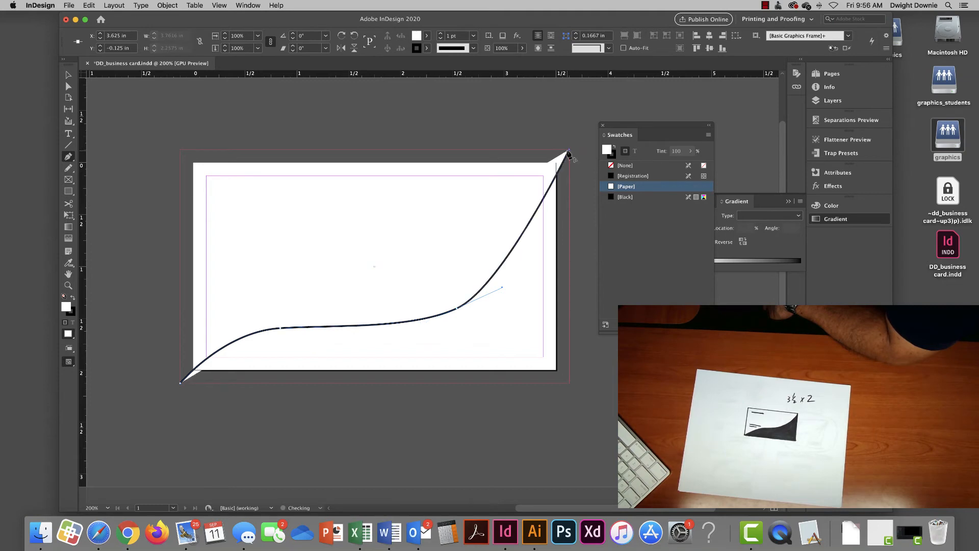
click(568, 383)
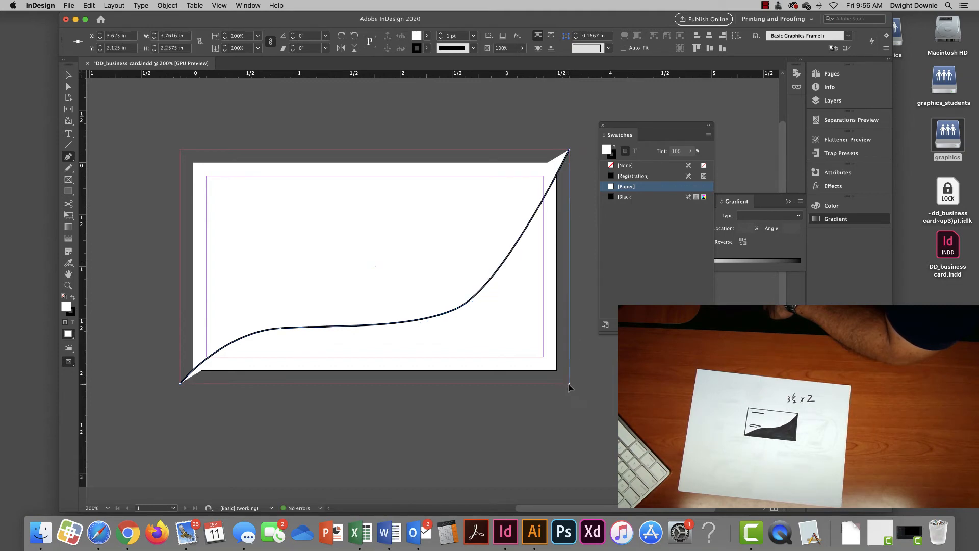
click(181, 384)
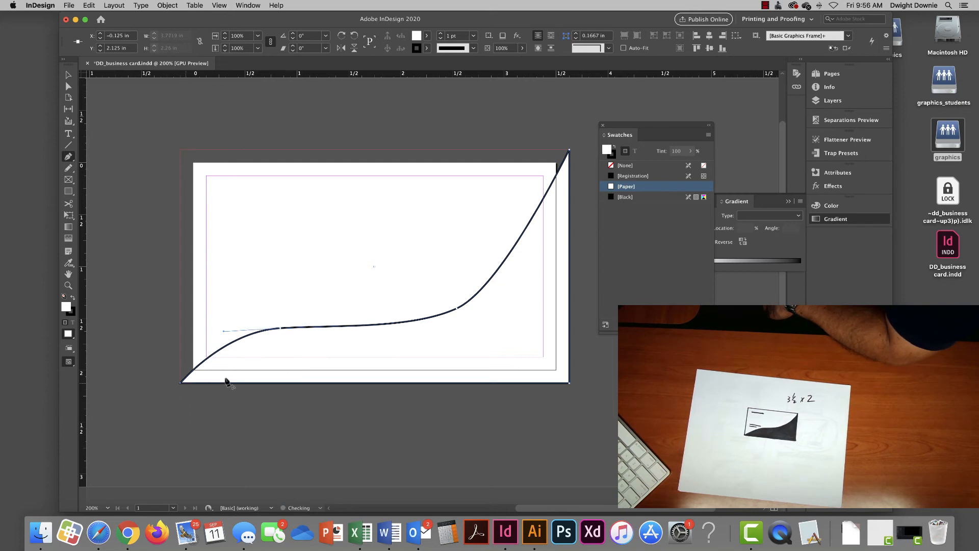
click(72, 299)
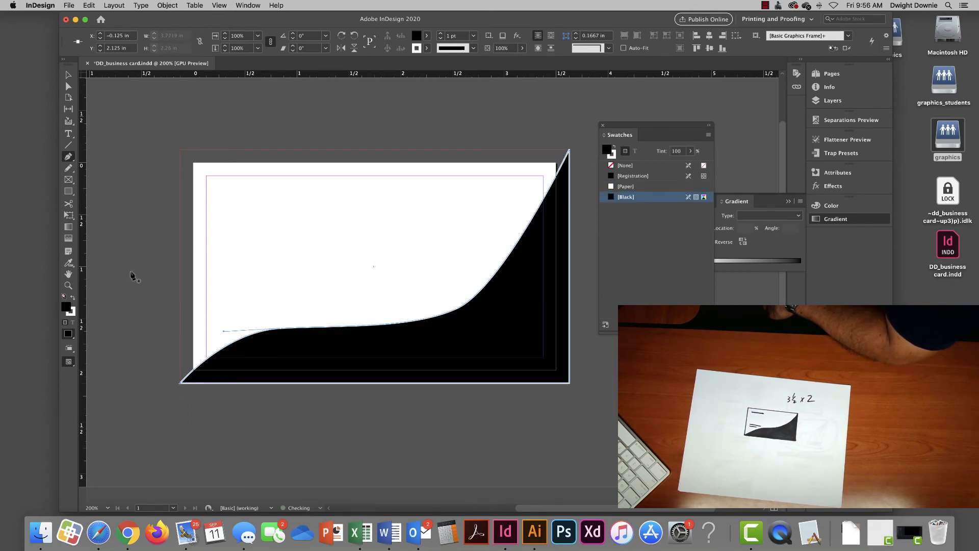
click(613, 156)
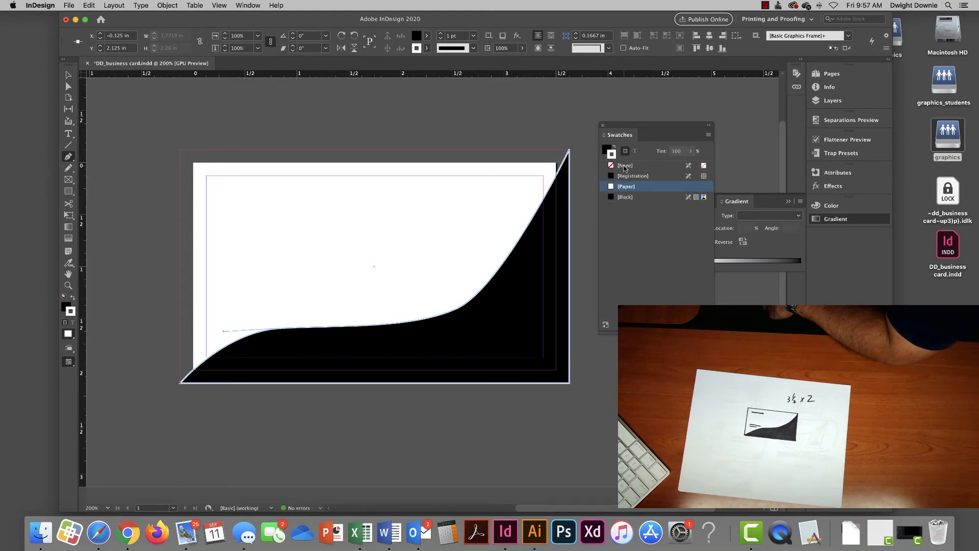
- Set the shape's stroke to None and drag its curve anchors and handles into a steeper sweep
click(625, 167)
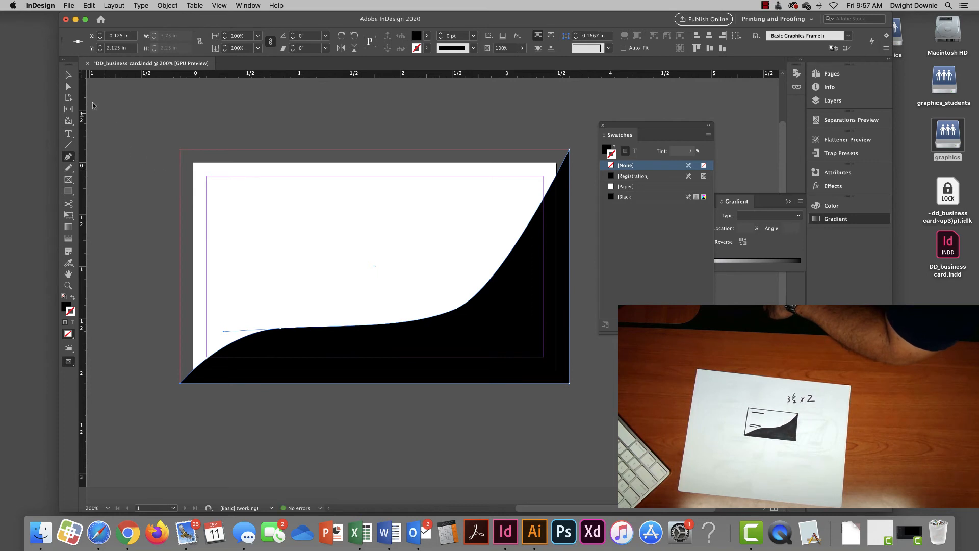
click(69, 86)
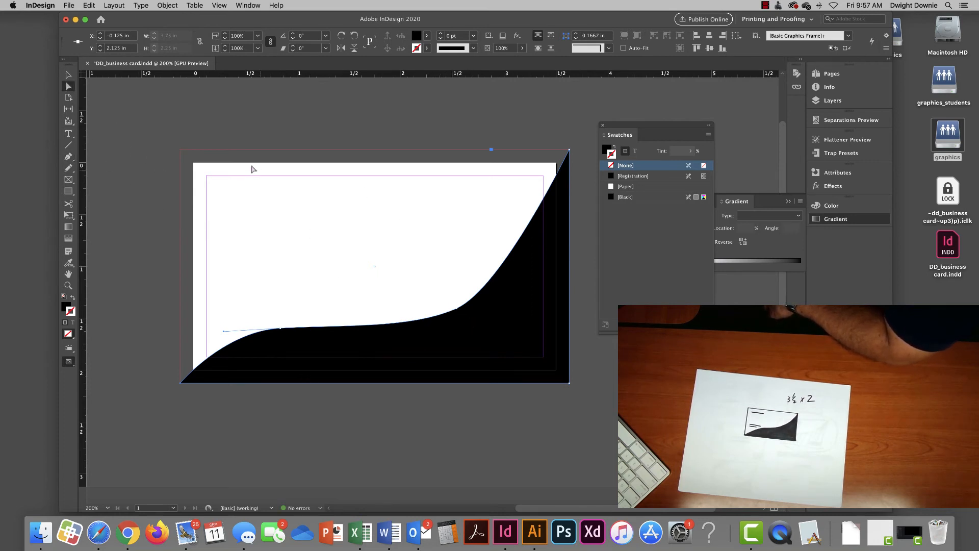
click(458, 310)
drag(457, 308, 458, 274)
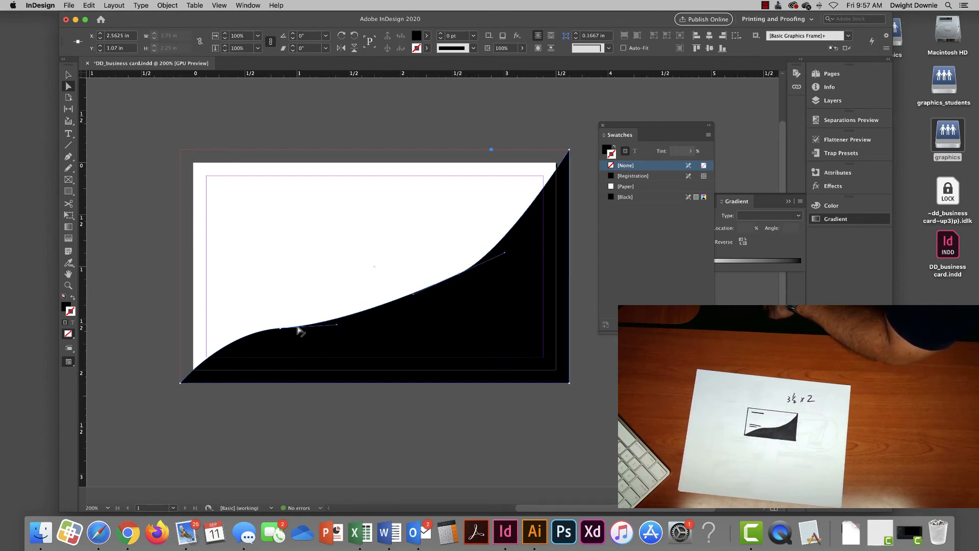
drag(280, 329, 391, 314)
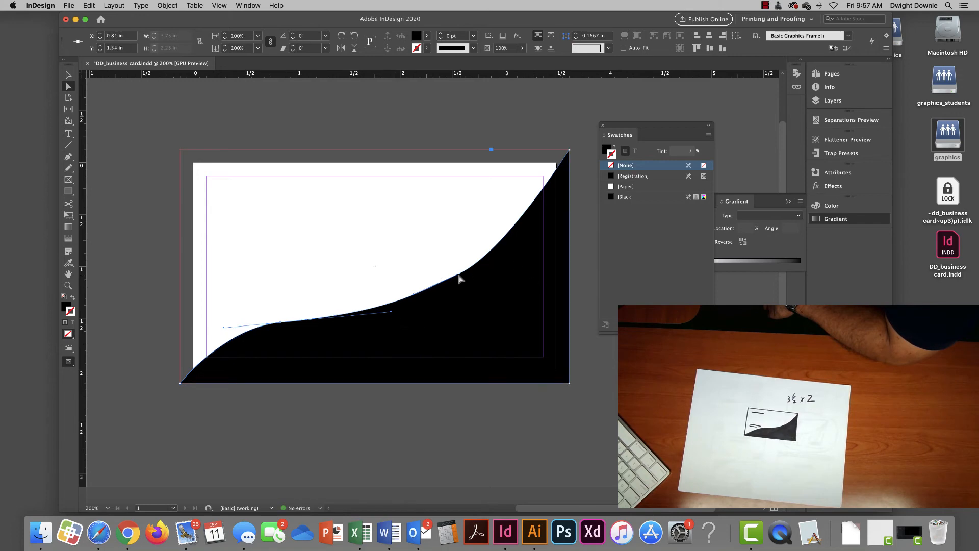
drag(459, 277, 537, 227)
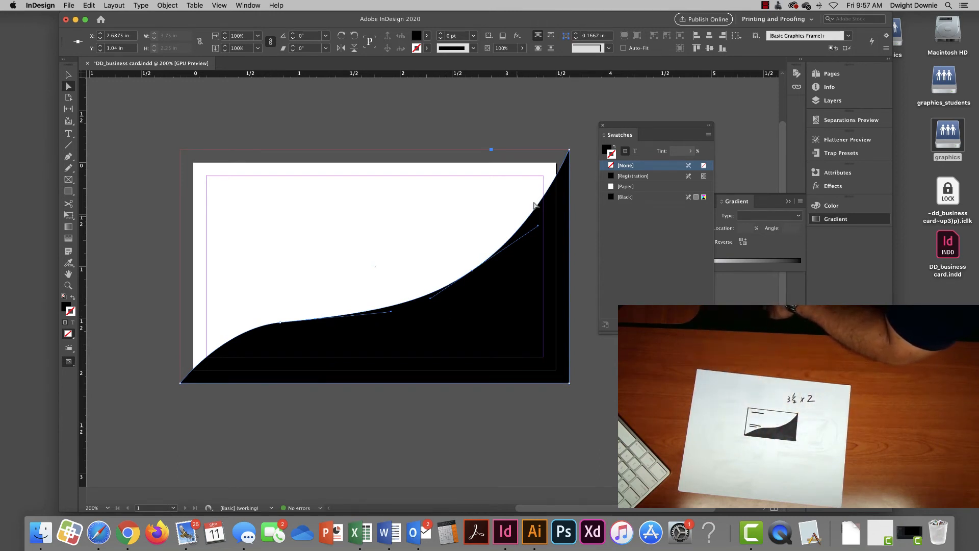
drag(569, 152, 566, 142)
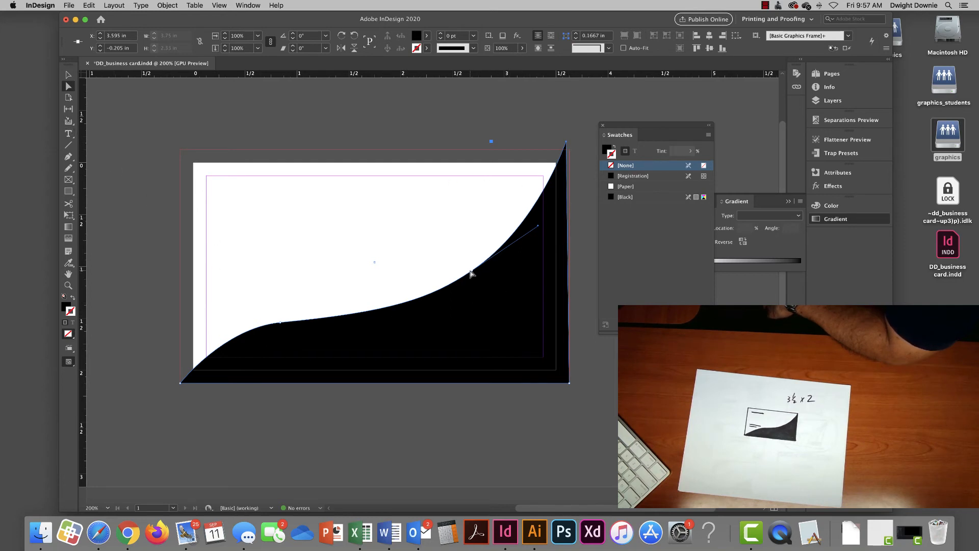
click(473, 274)
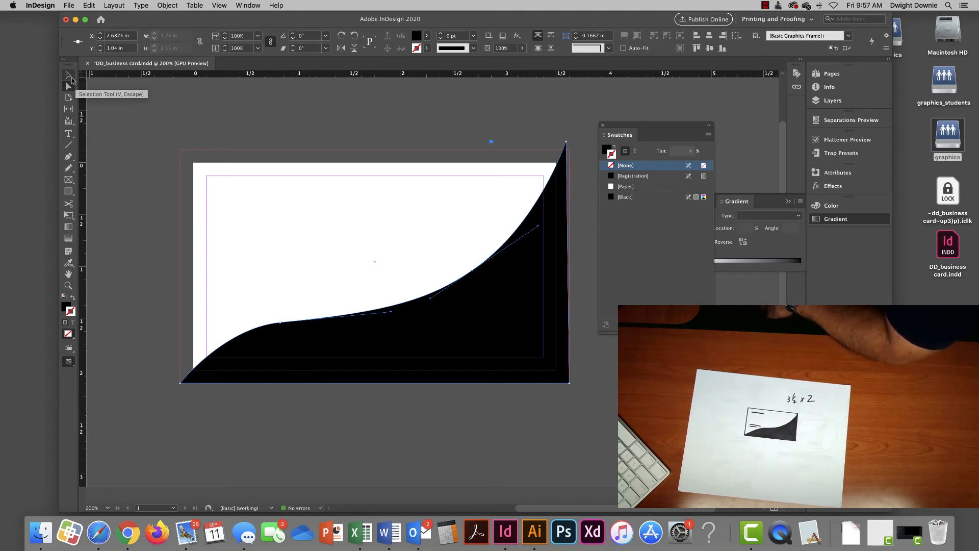
- Deselect the black shape and save the document as DD_business card.indd
click(69, 76)
click(301, 107)
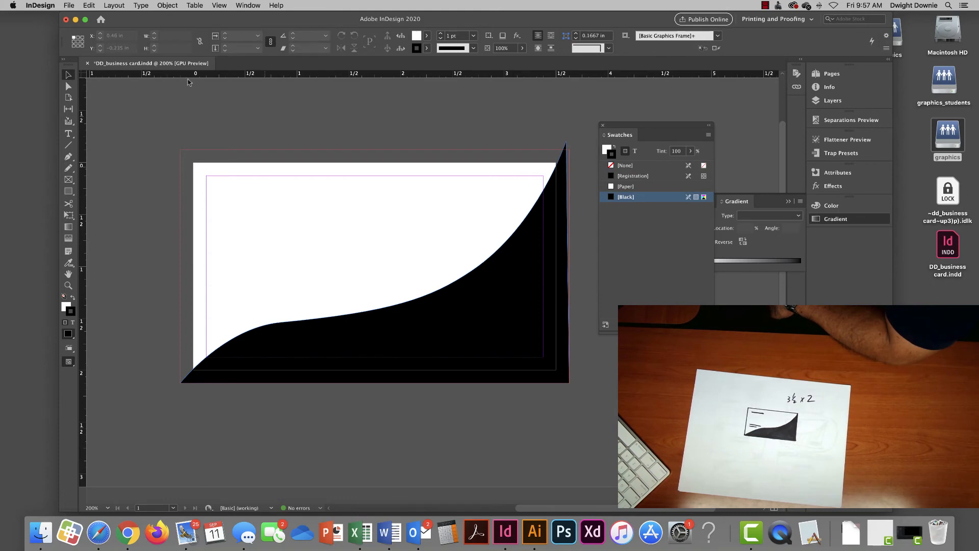
click(70, 5)
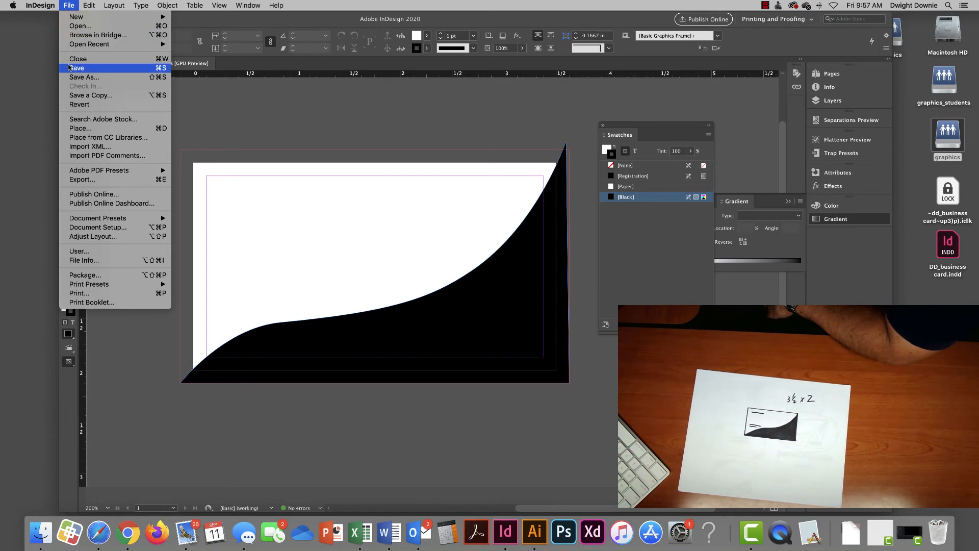
click(70, 68)
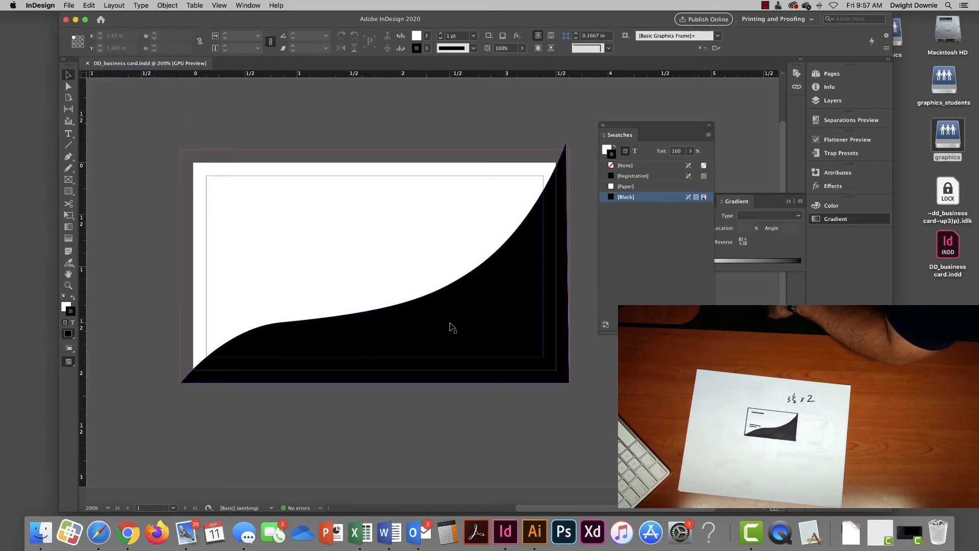
click(70, 5)
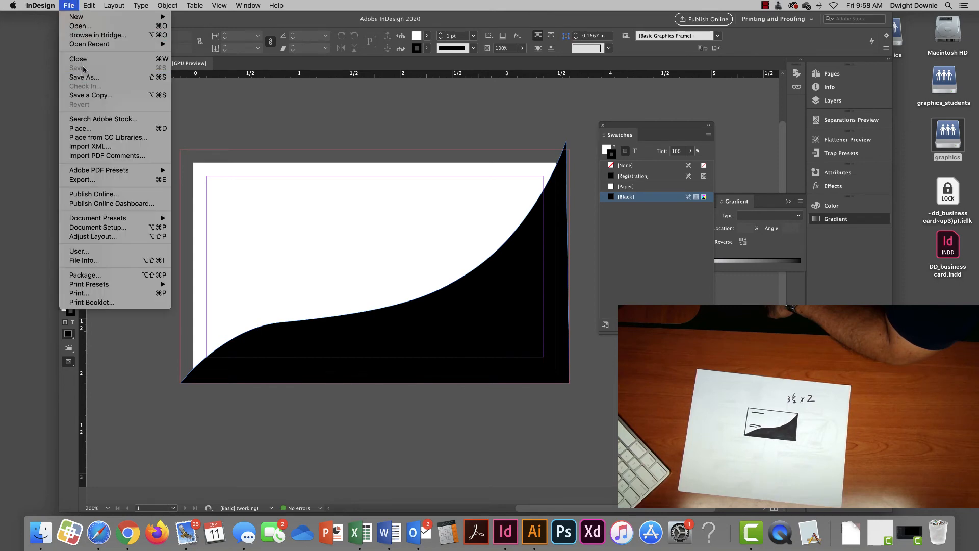
click(63, 3)
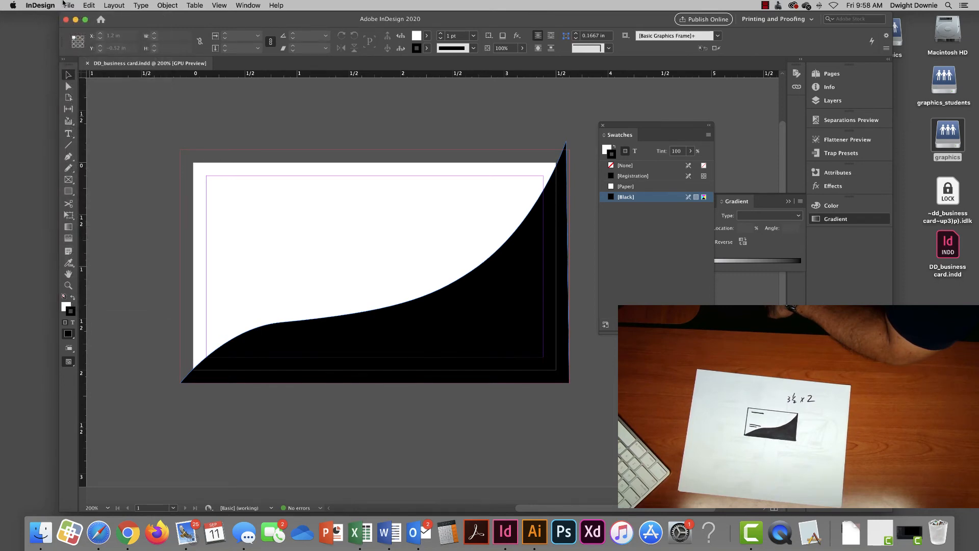
scroll(276, 289, left, 2)
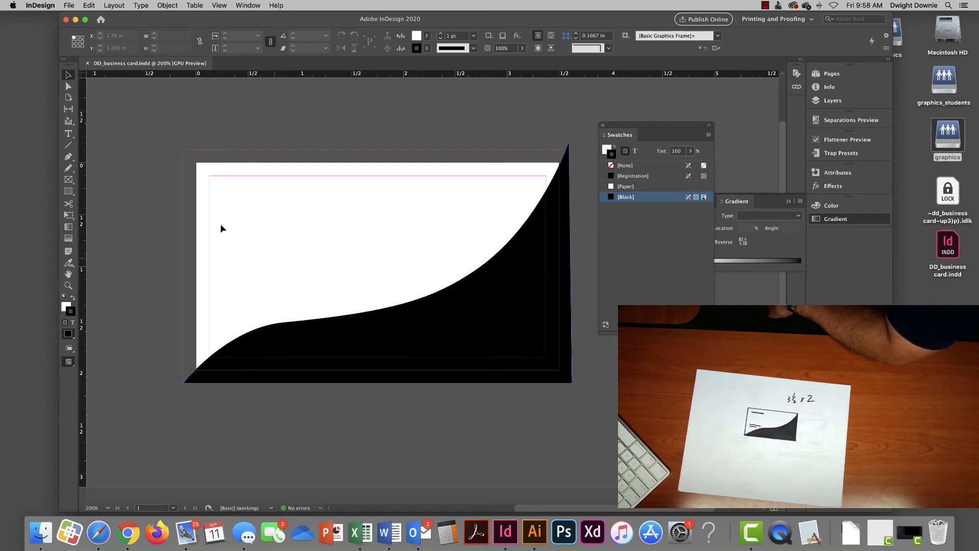
- Type the card holder's name in a top-left text frame and set it in Impact 10 pt
click(68, 133)
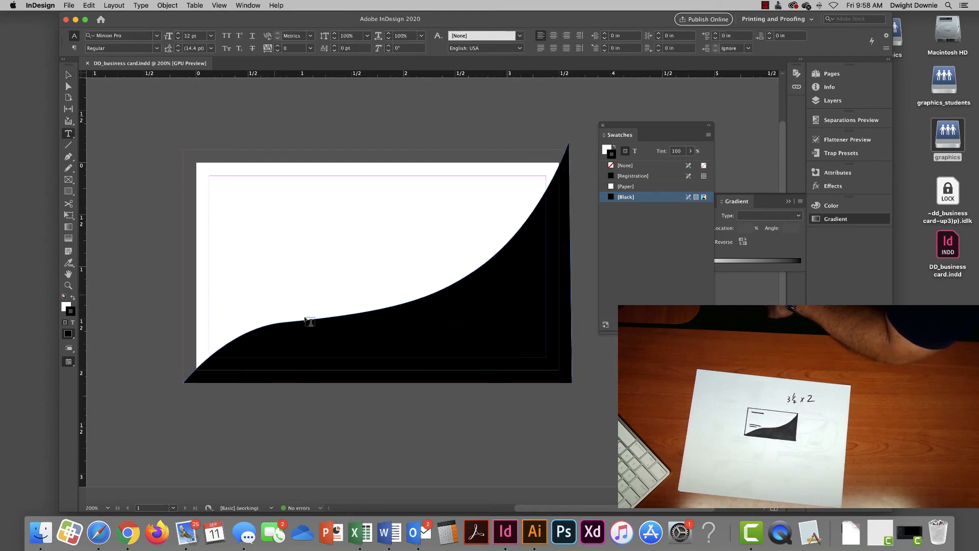
drag(210, 190, 360, 232)
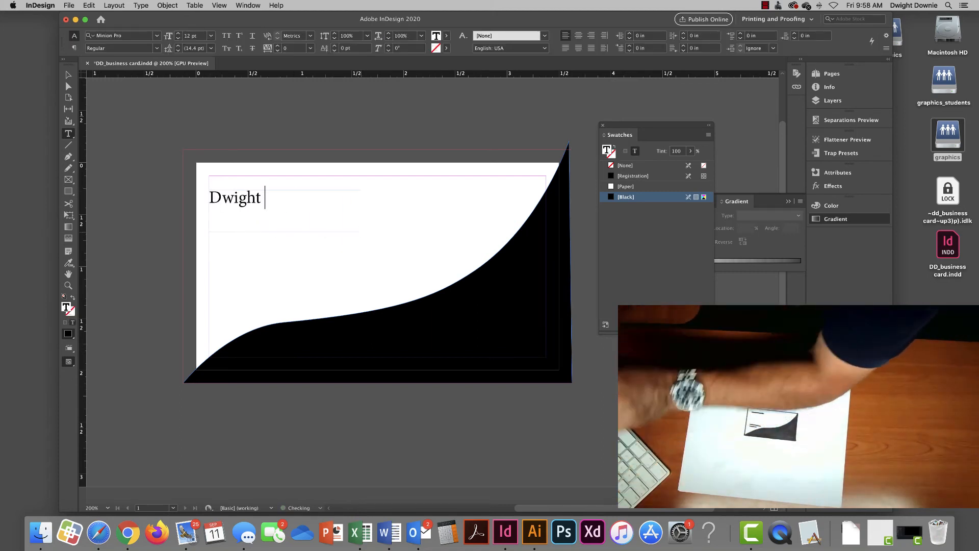
triple_click(297, 199)
drag(336, 194, 210, 198)
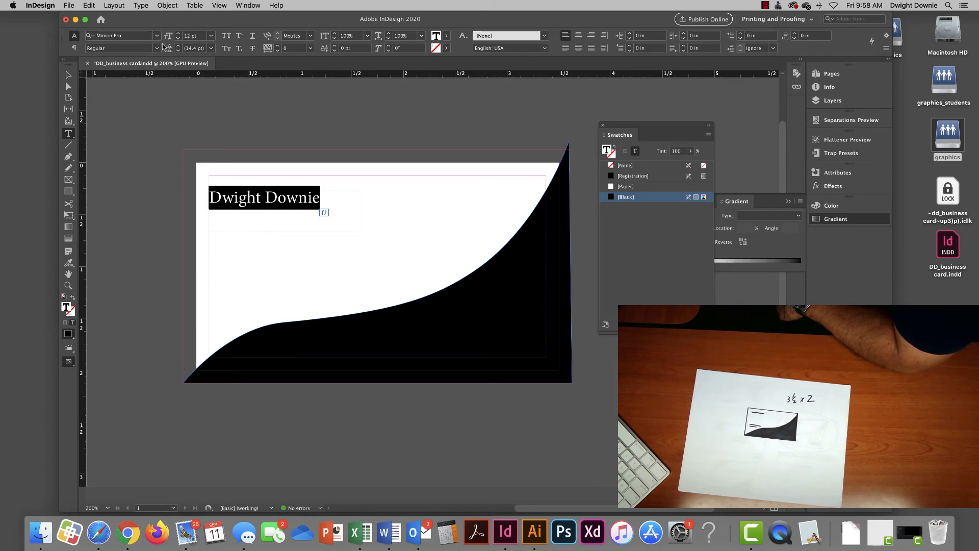
click(157, 36)
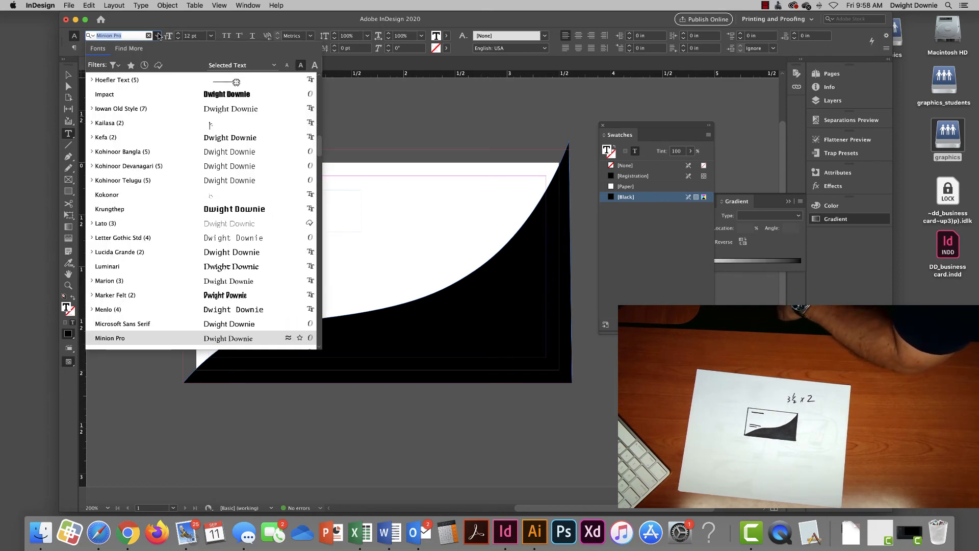
click(138, 97)
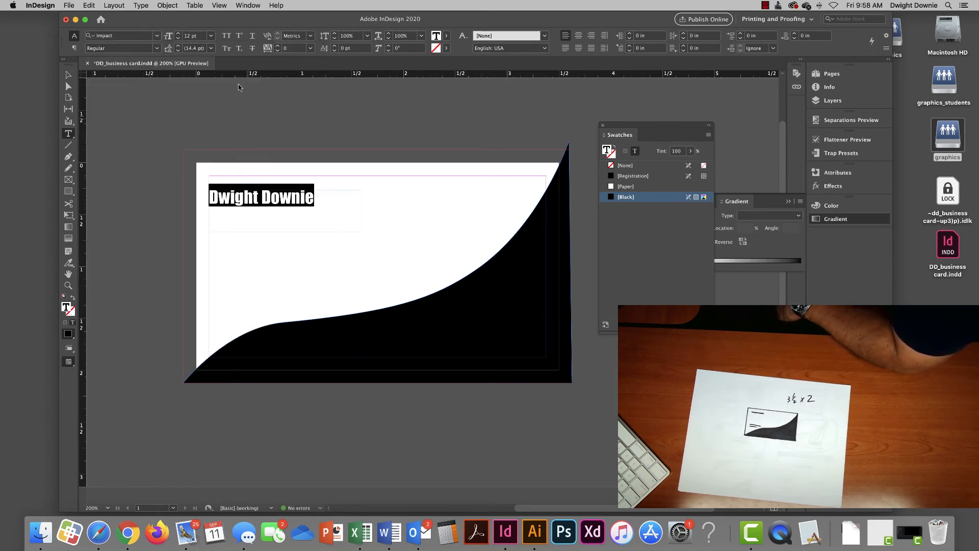
click(178, 40)
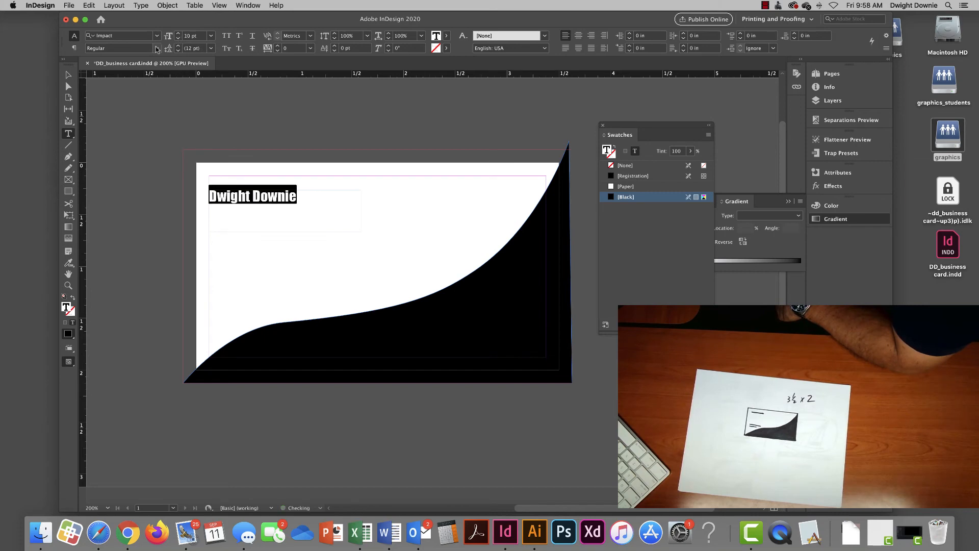
- Move and trim the name frame to fit the text, about 0.895 × 0.165 in
click(74, 75)
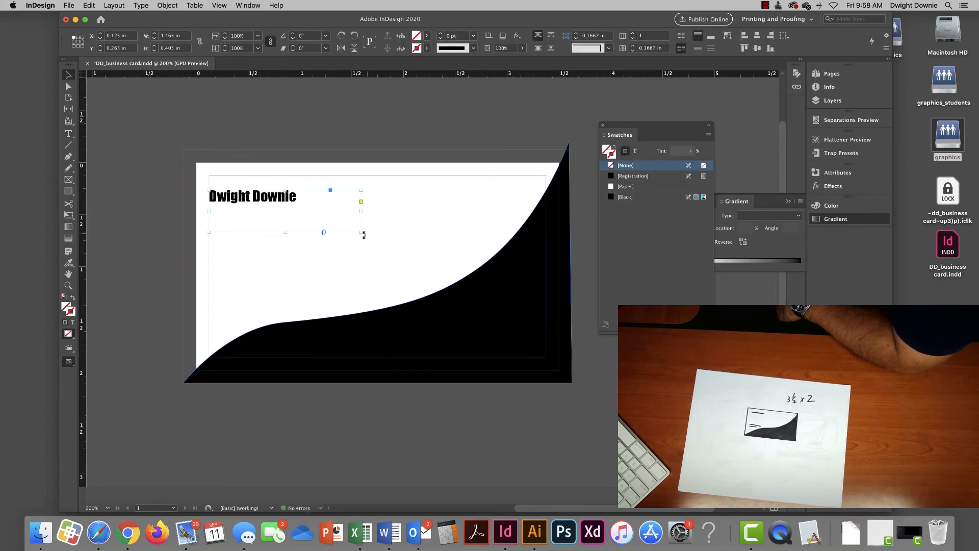
drag(284, 203, 249, 201)
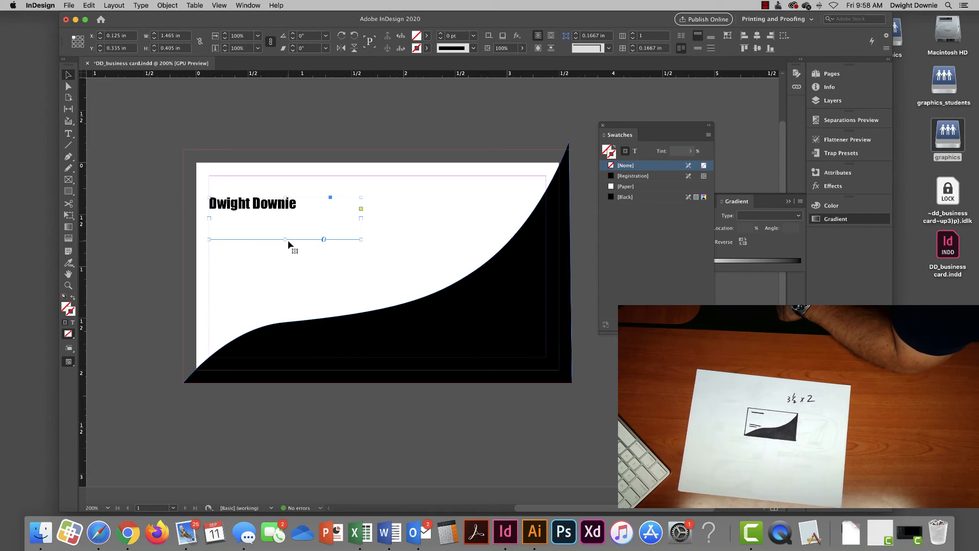
drag(286, 239, 286, 218)
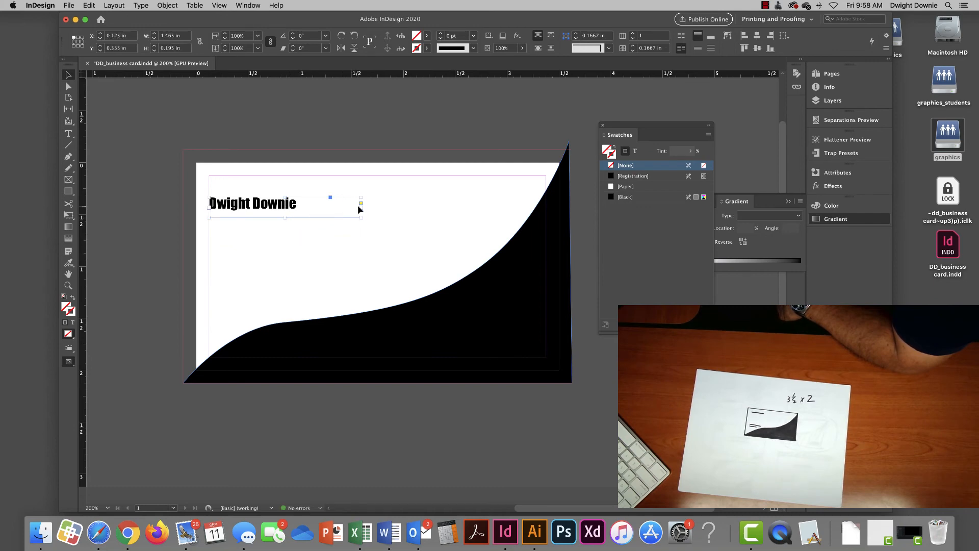
drag(361, 207, 255, 214)
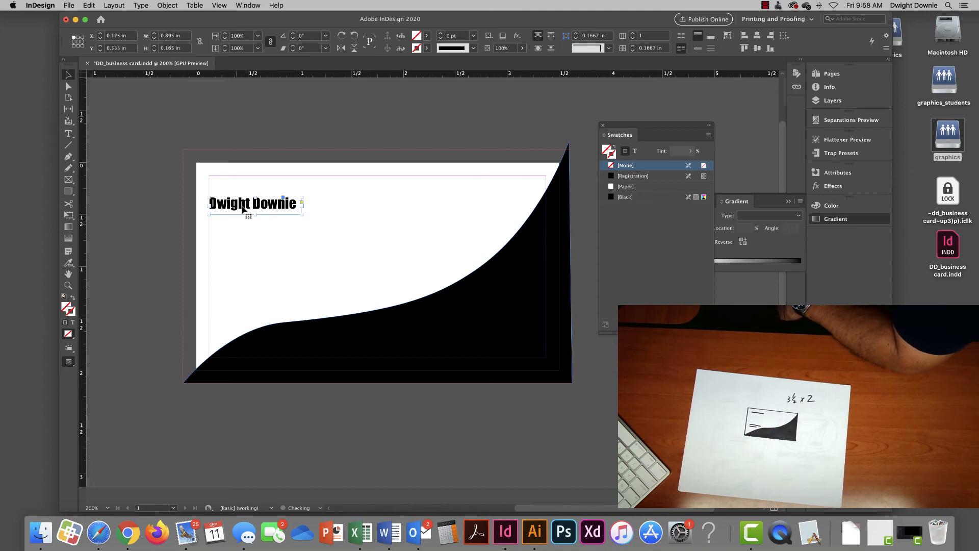
scroll(302, 281, left, 3)
- Draw a lower-left text frame and type the contact e-mail address, fixing a typo
key(t)
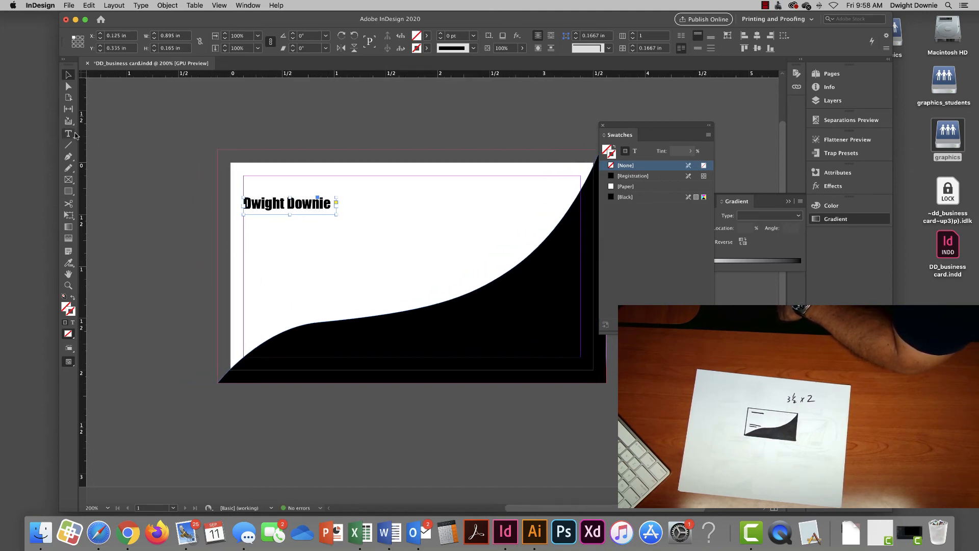
drag(243, 284, 370, 320)
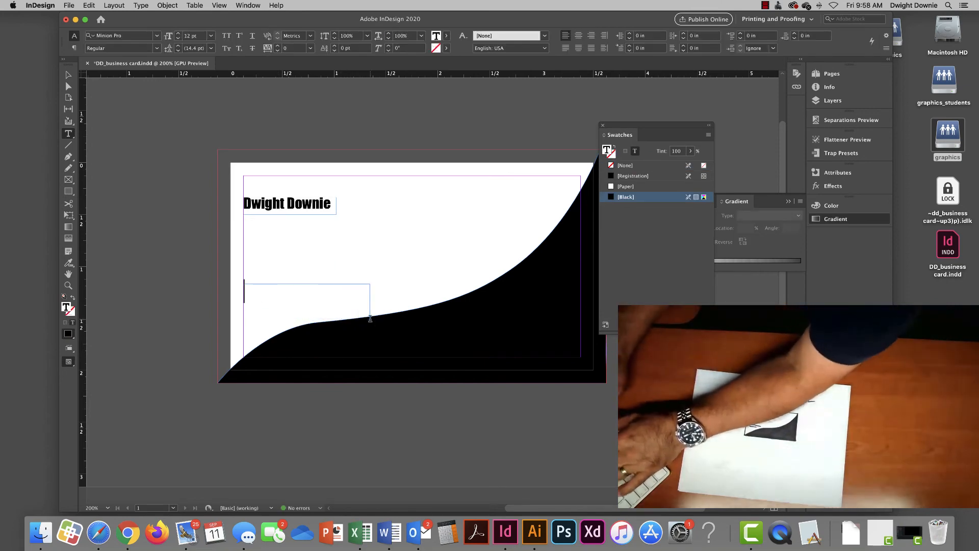
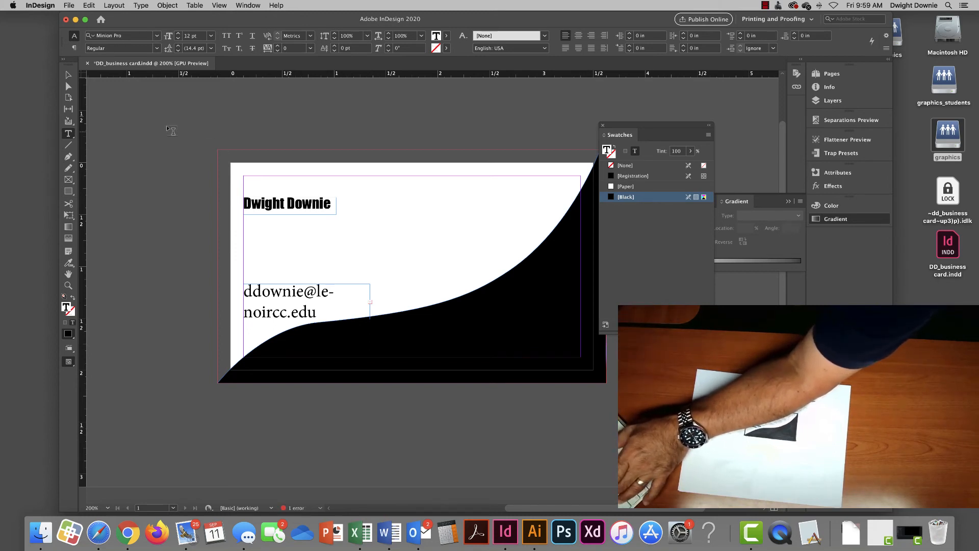
- Widen the frame so the e-mail fits one line, type the phone number beneath, and select both lines
click(68, 75)
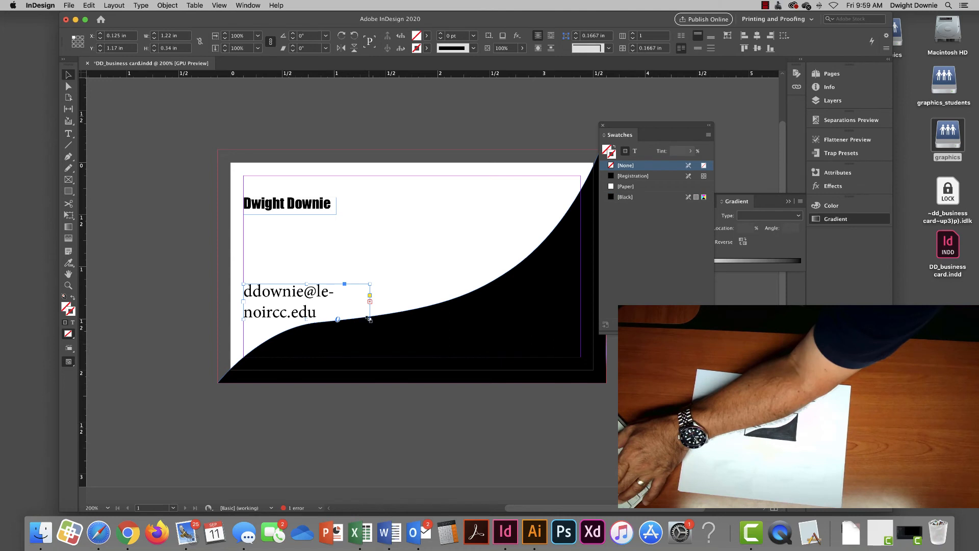
drag(369, 320, 414, 328)
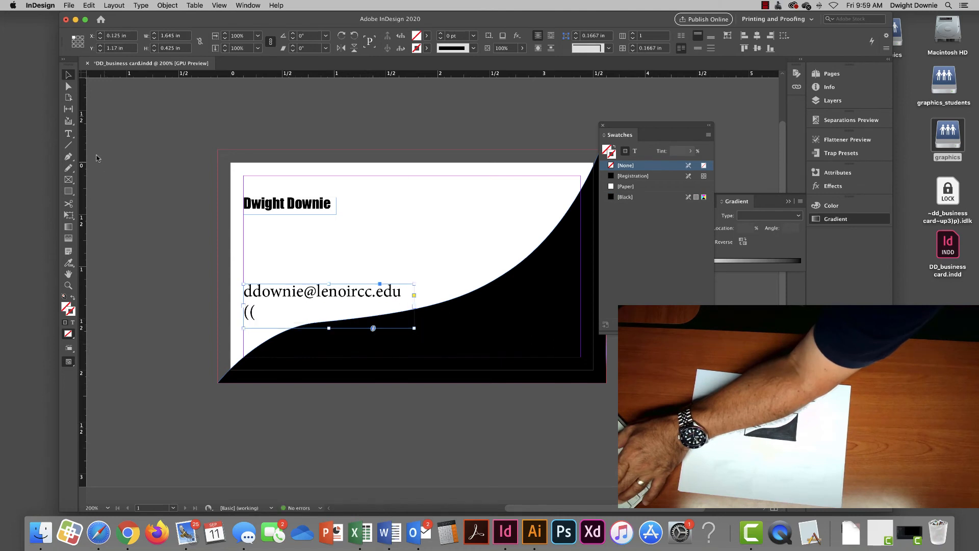
click(68, 133)
click(263, 311)
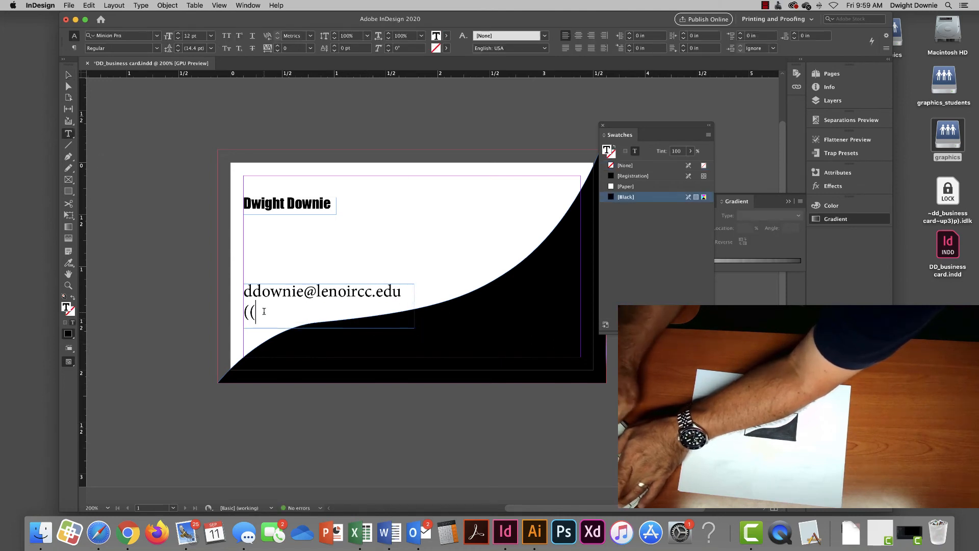
key(BackSpace)
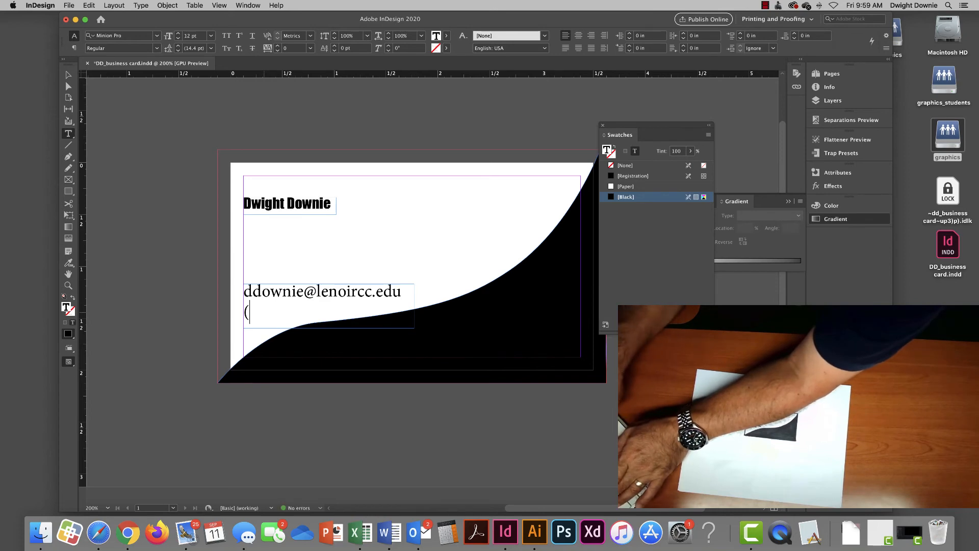
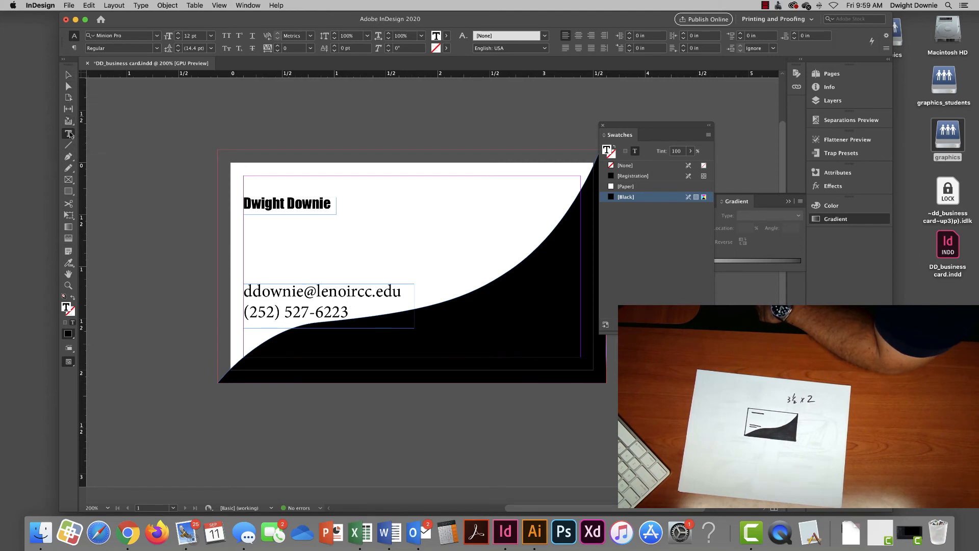
drag(351, 313, 239, 296)
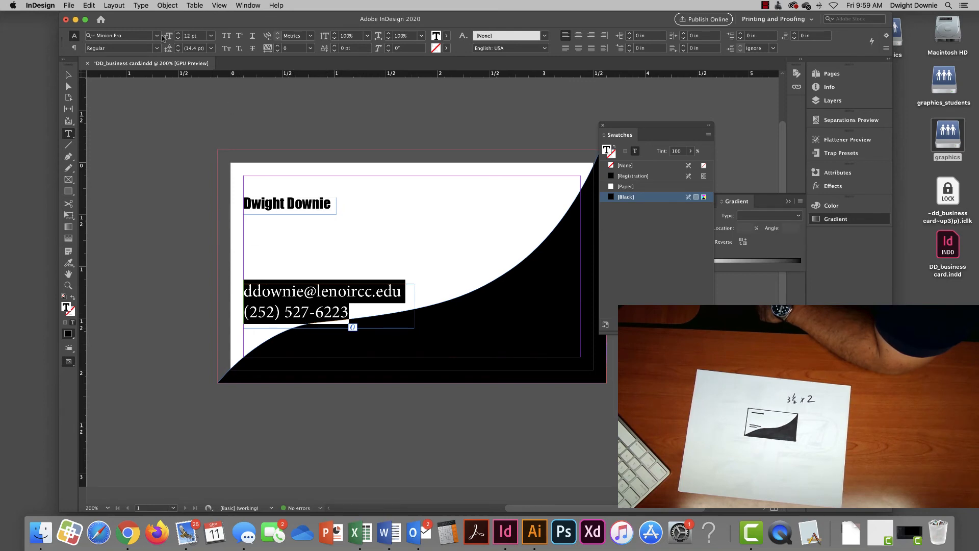
- Set the e-mail and phone lines in Arial Narrow at 7 pt
click(157, 36)
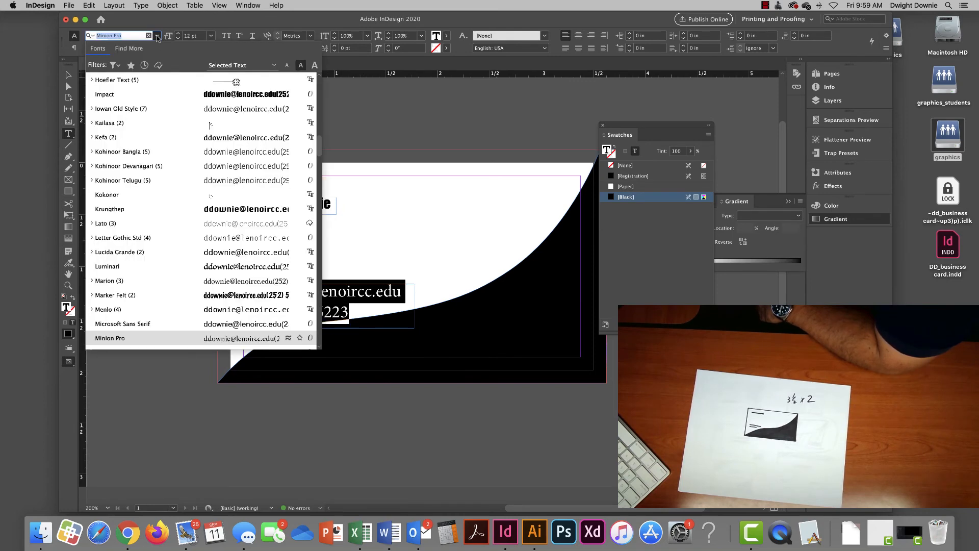
scroll(163, 153, up, 10)
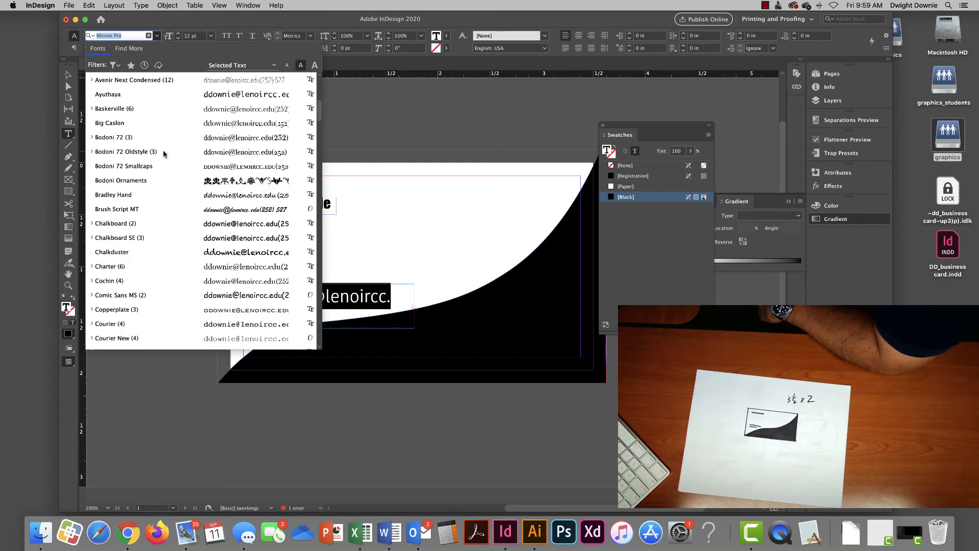
scroll(163, 153, up, 6)
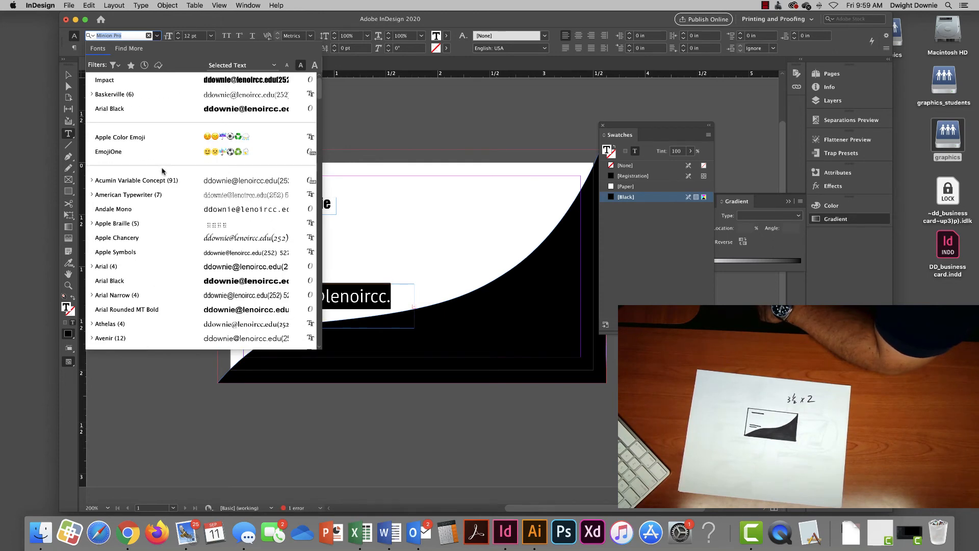
click(134, 294)
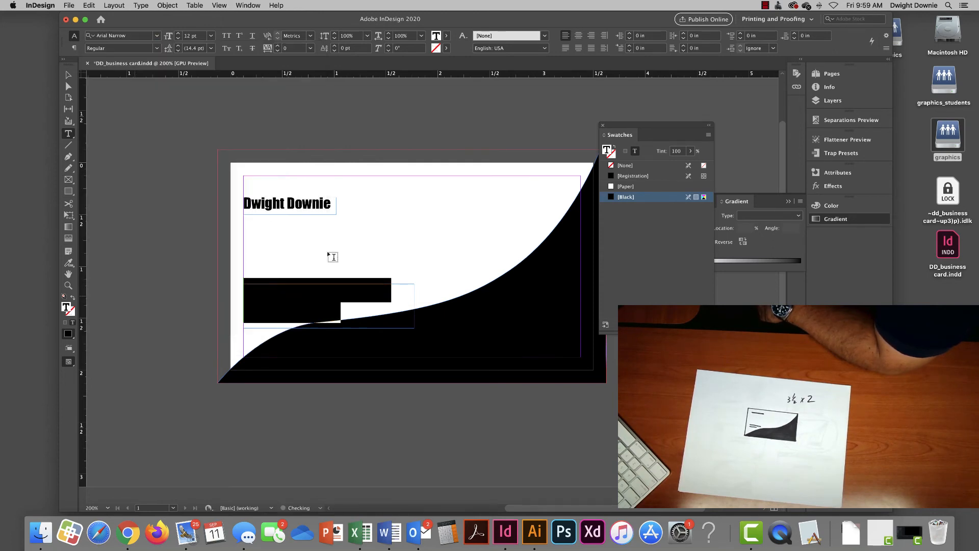
click(178, 38)
click(178, 39)
click(177, 39)
click(177, 39)
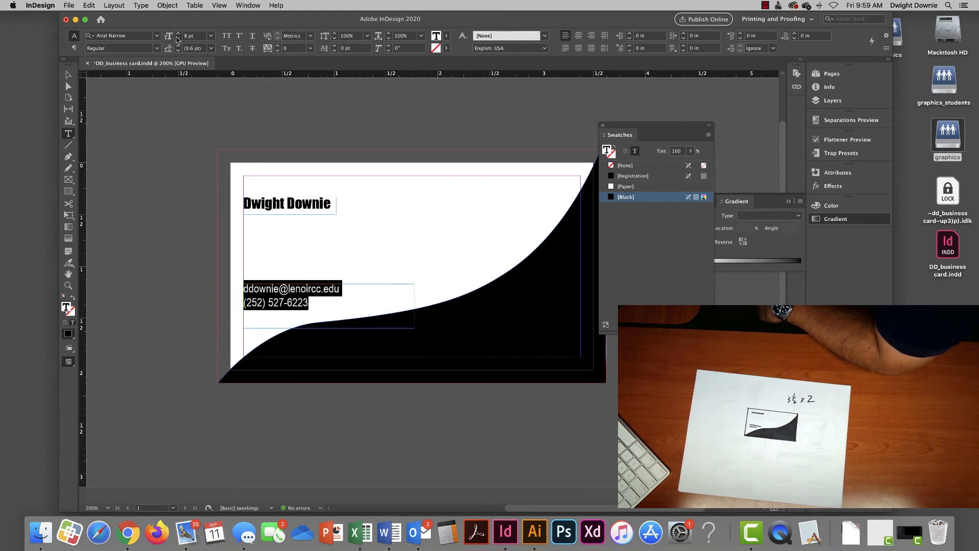
click(177, 39)
- Shrink the contact frame to about 0.82 × 0.27 in, nudge it lower, and save
click(69, 75)
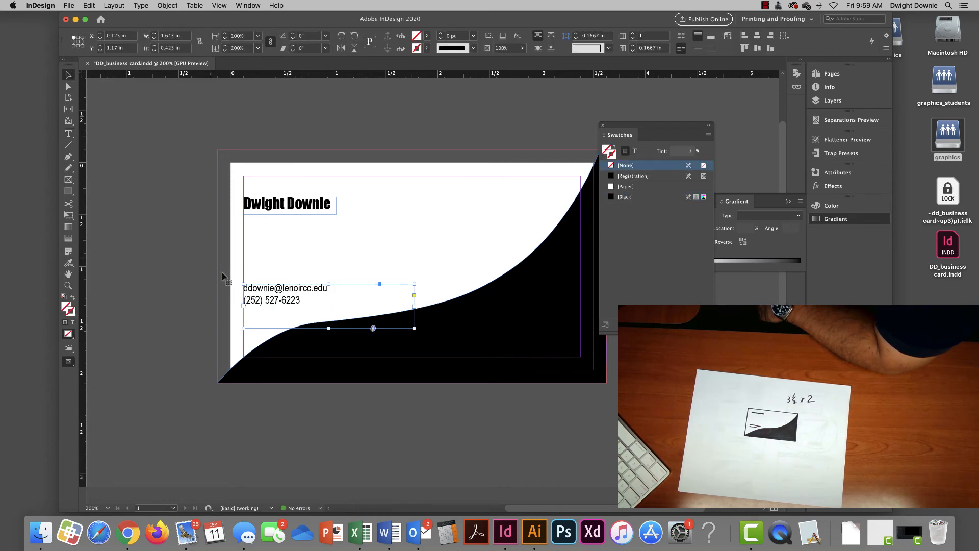
drag(411, 325, 334, 312)
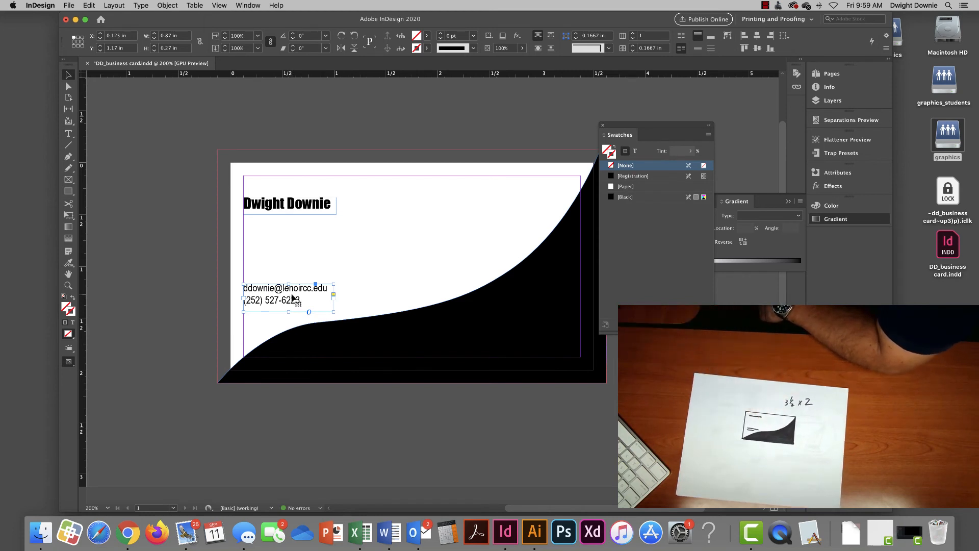
drag(292, 295, 328, 301)
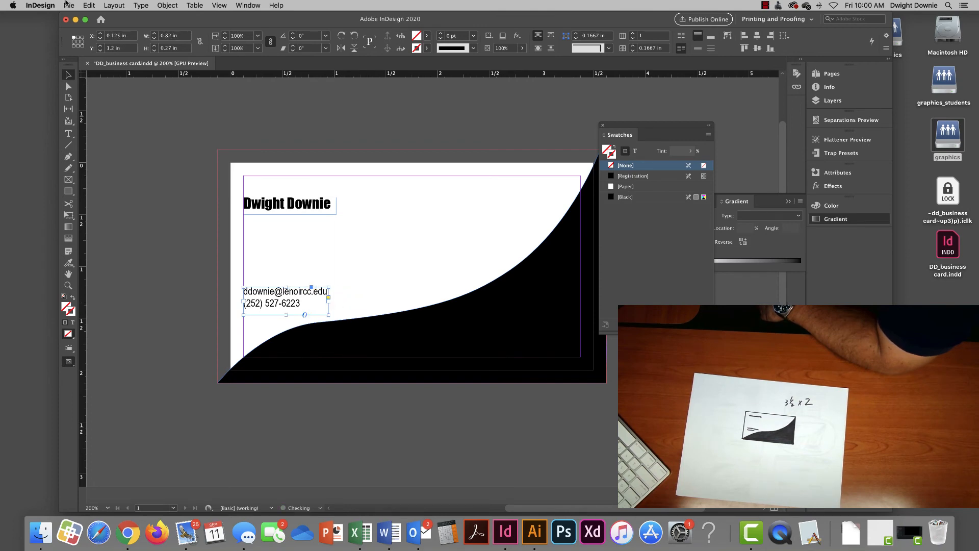
click(66, 4)
click(74, 68)
click(69, 134)
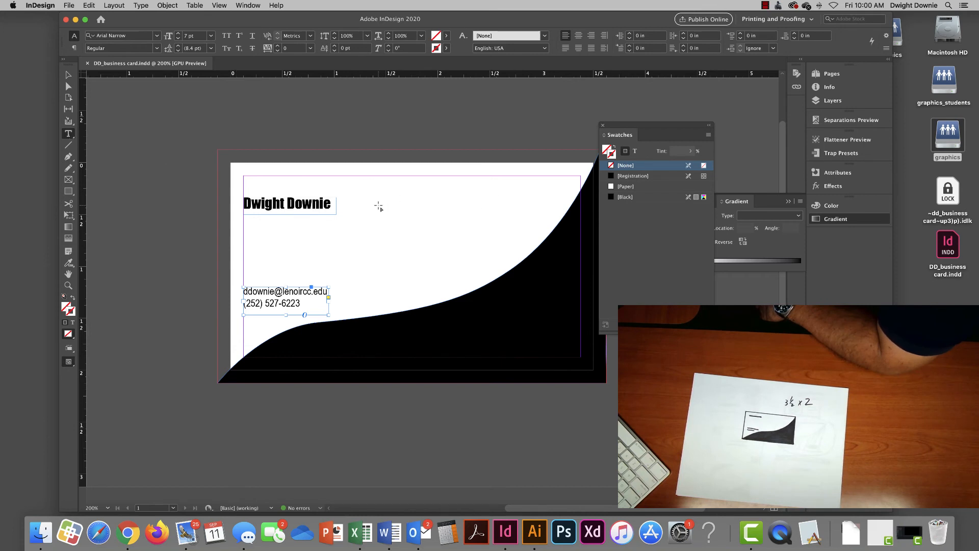
- Draw a new text frame right of the name and open an enlarged Glyphs panel
drag(379, 206, 424, 248)
drag(429, 251, 429, 251)
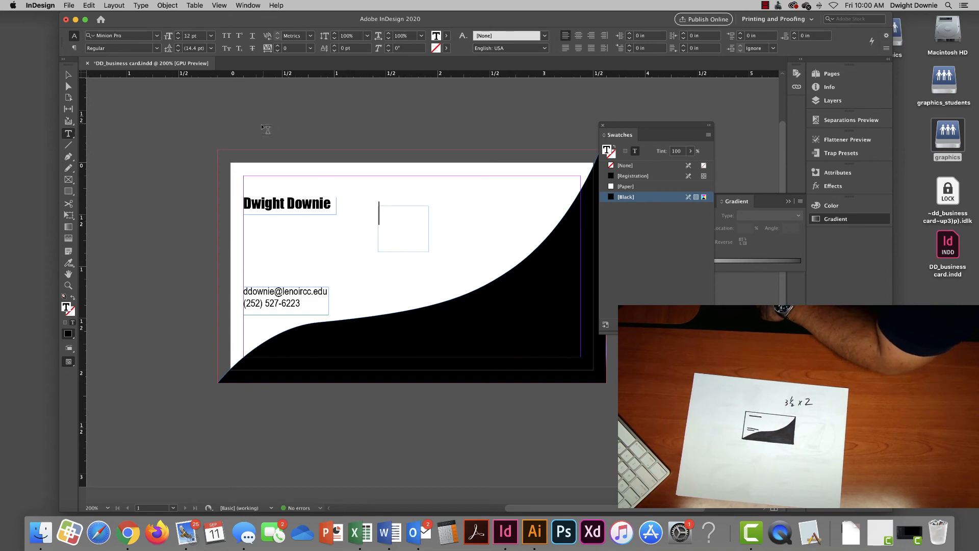
click(142, 5)
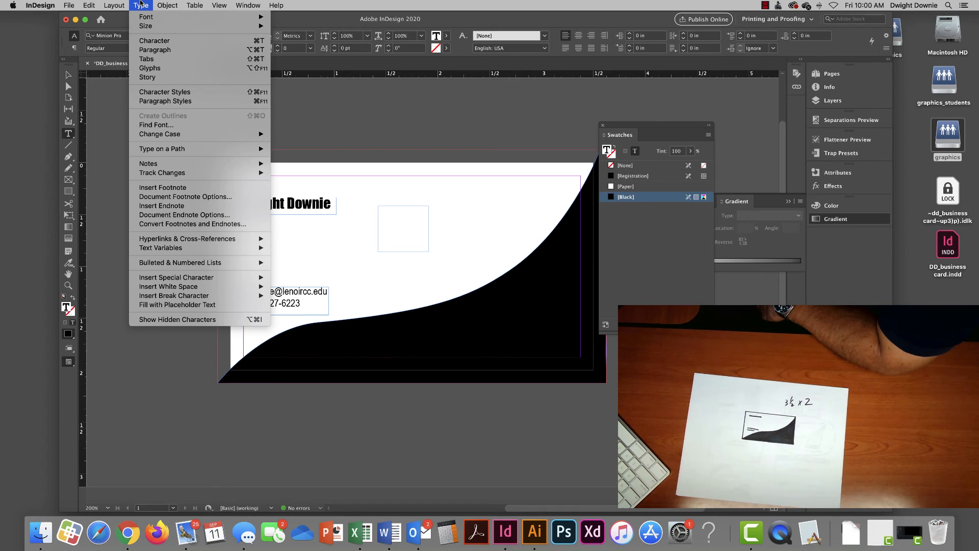
click(151, 69)
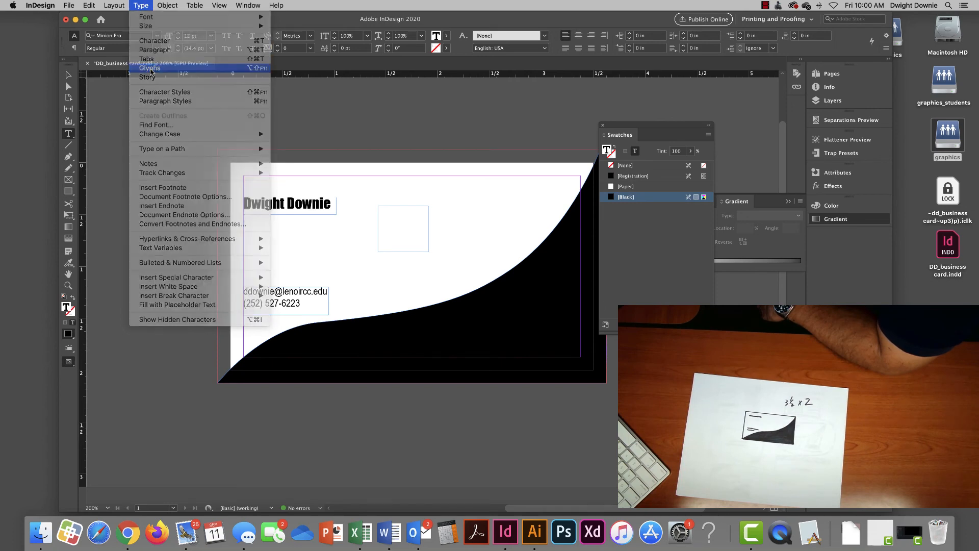
drag(348, 259, 352, 422)
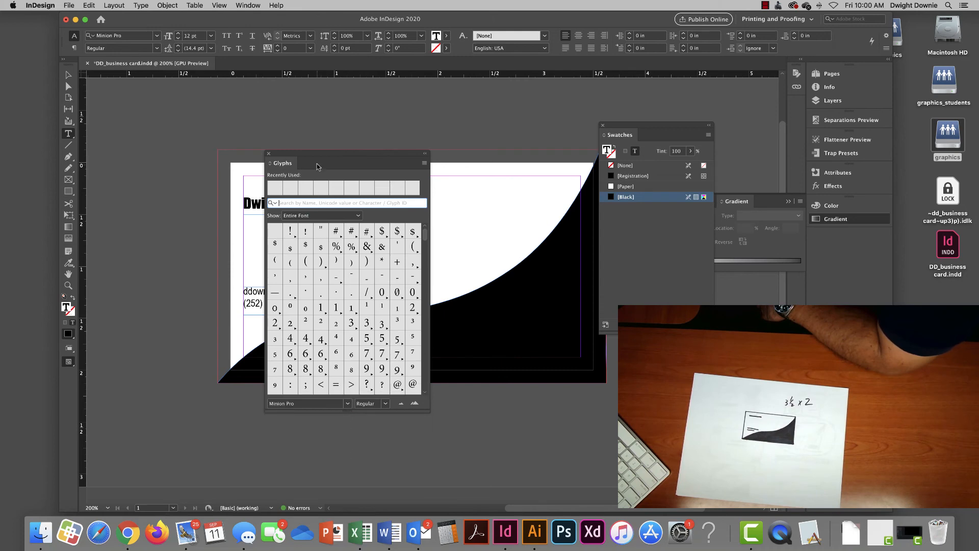
drag(317, 166, 261, 100)
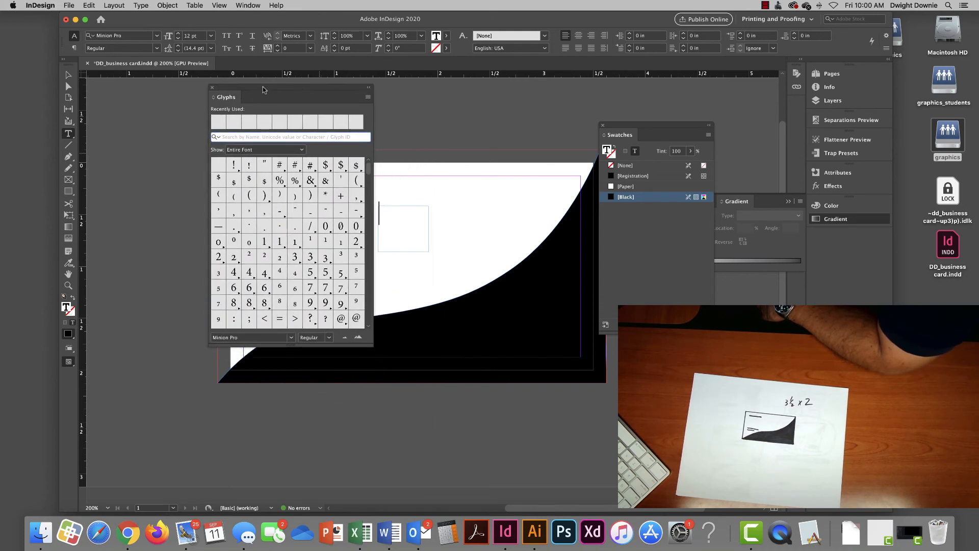
- Insert the Wingdings envelope glyph into the new frame
click(291, 339)
scroll(250, 261, down, 10)
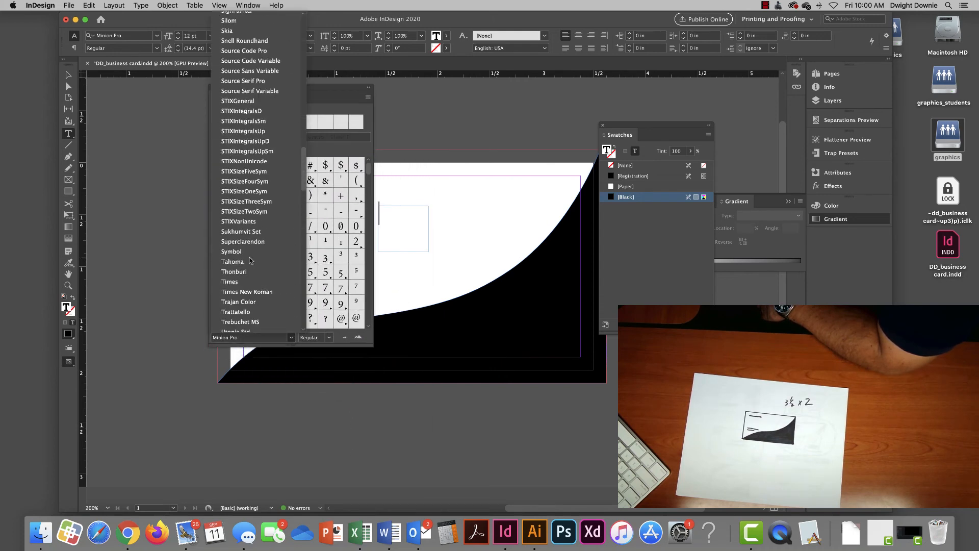
scroll(249, 260, down, 6)
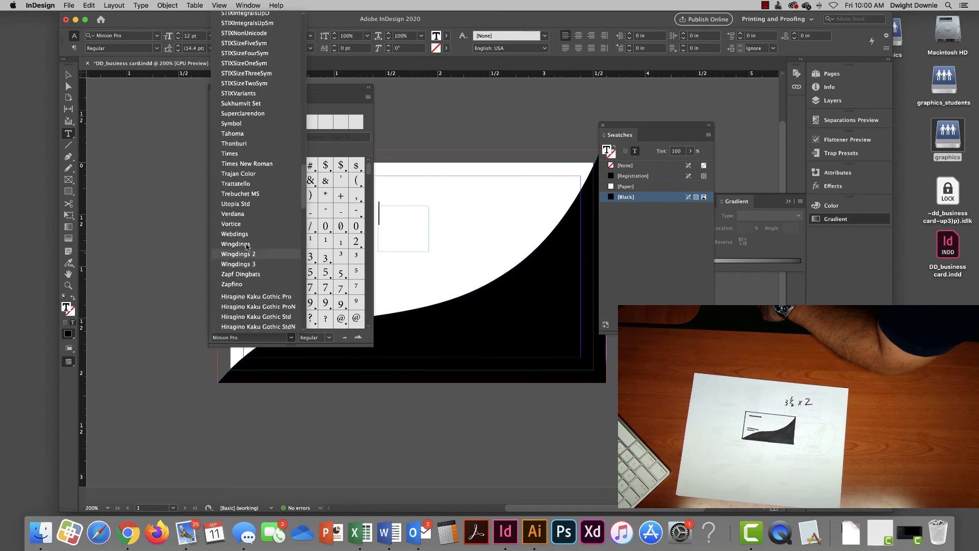
click(244, 246)
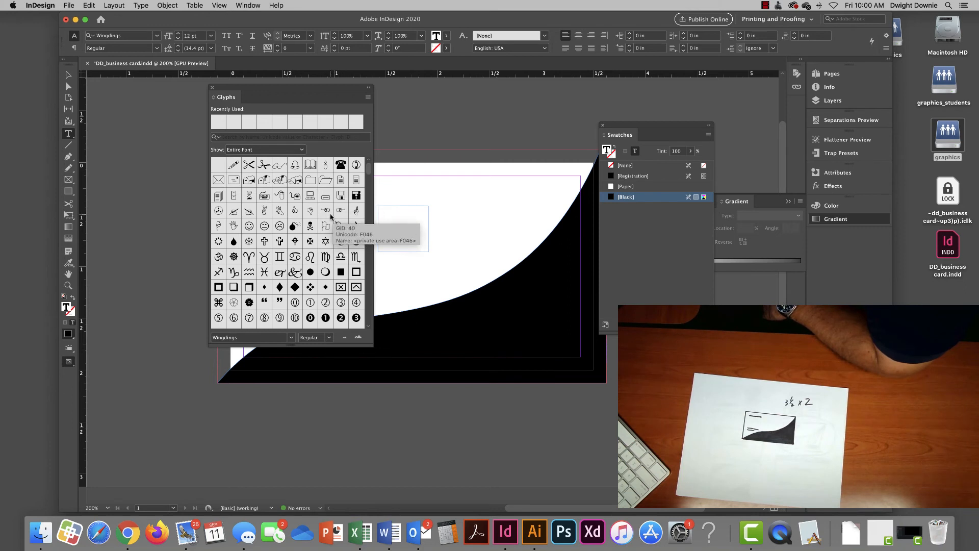
double_click(219, 180)
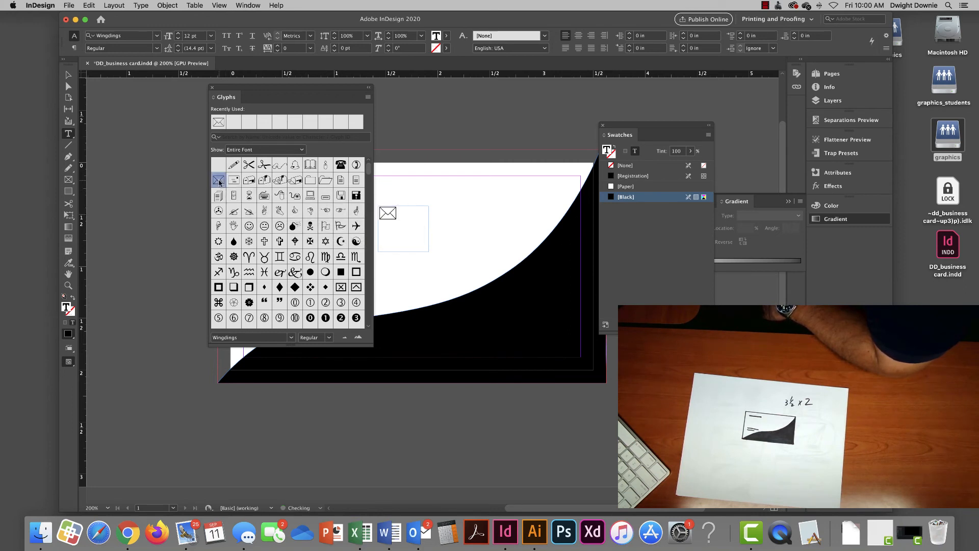
drag(251, 91, 487, 123)
click(68, 75)
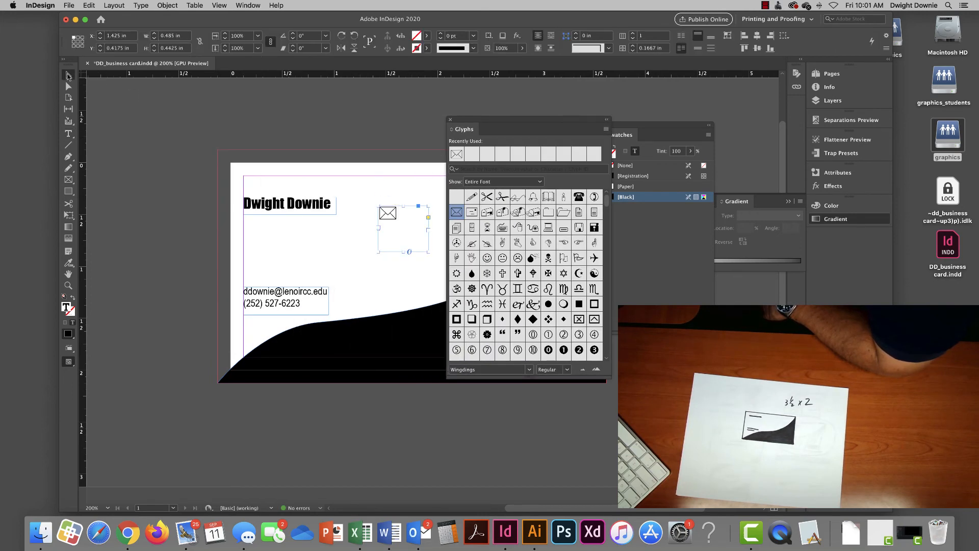
- Shift the contact frame right, trim the envelope frame, and make the envelope icon 8 pt
drag(283, 300, 303, 299)
click(393, 221)
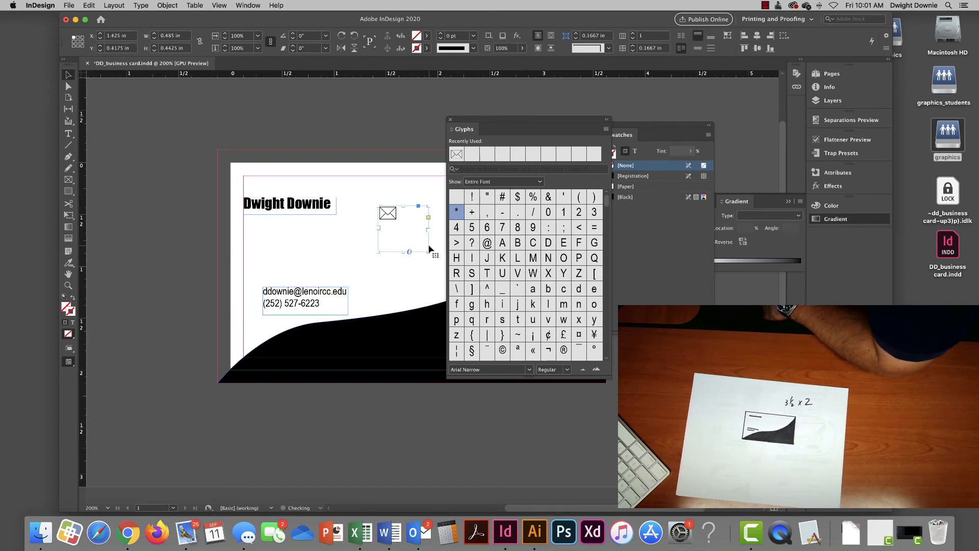
drag(430, 250, 401, 226)
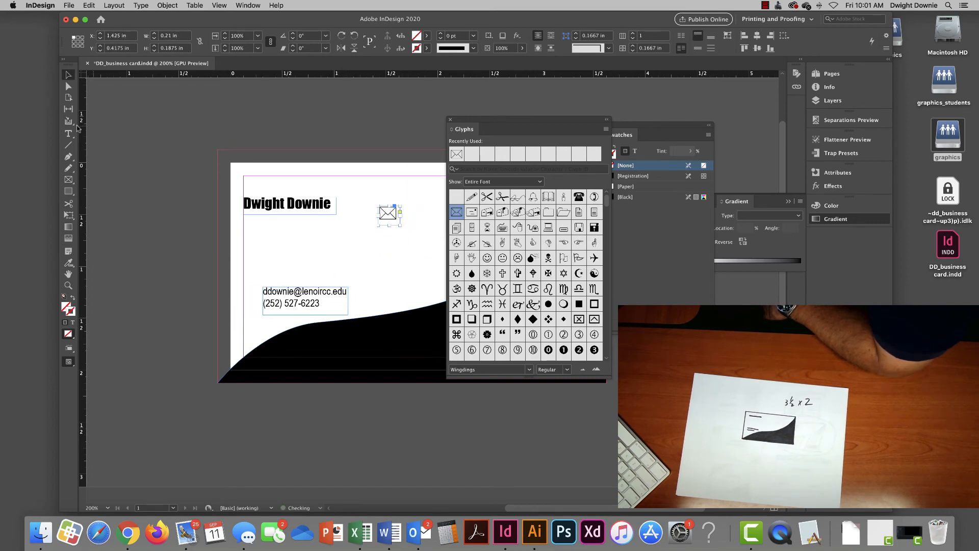
click(68, 133)
double_click(391, 210)
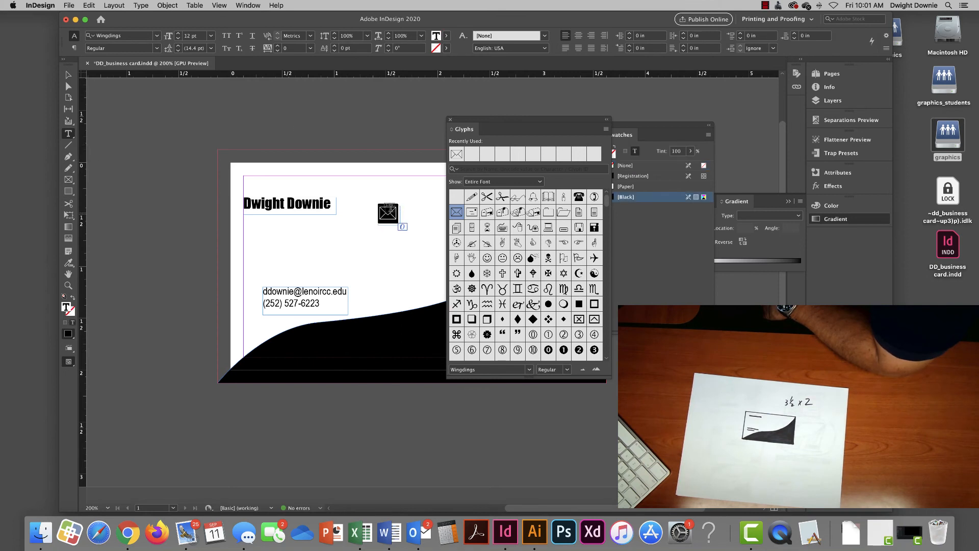
click(178, 38)
click(178, 38)
click(178, 39)
click(178, 38)
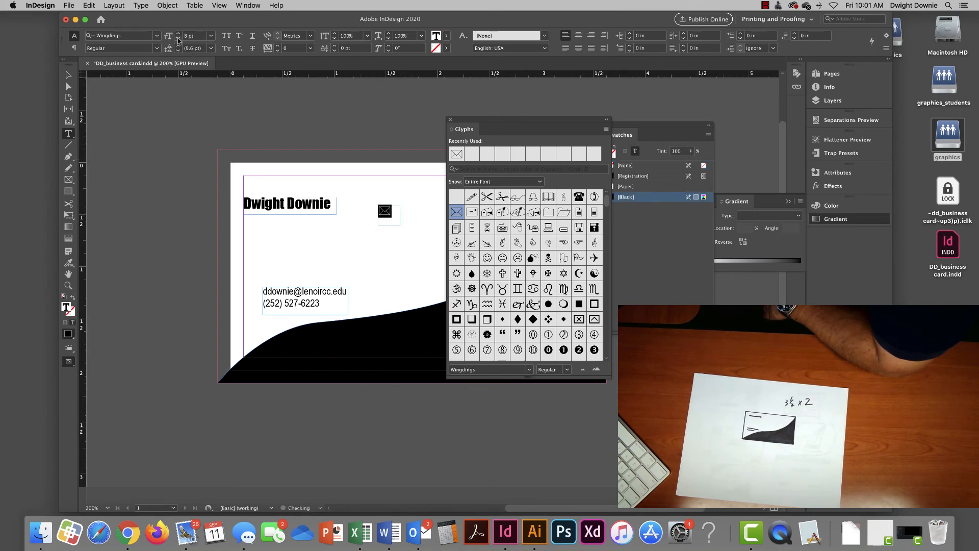
- Position the envelope icon just left of the e-mail, nudging the contact frame to X 0.2708 in
click(68, 75)
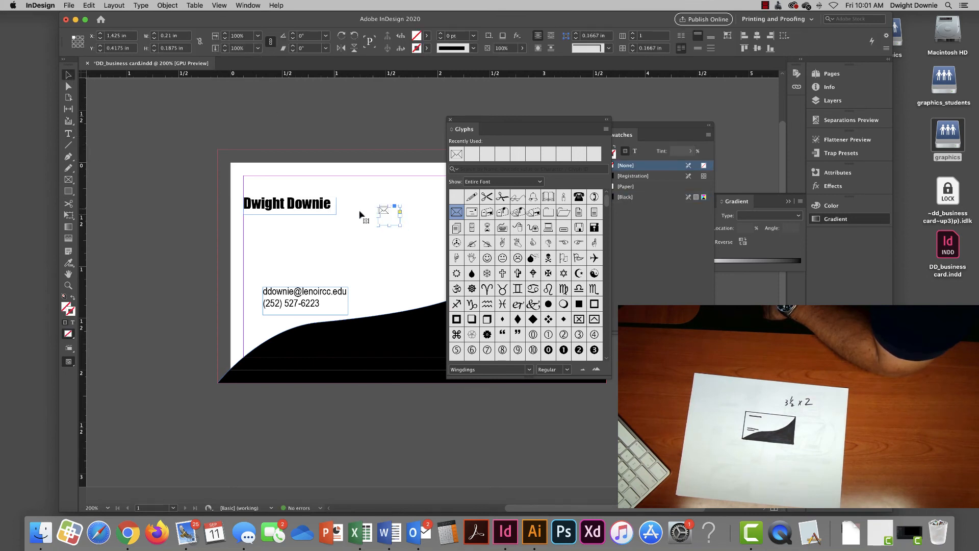
drag(384, 216, 250, 293)
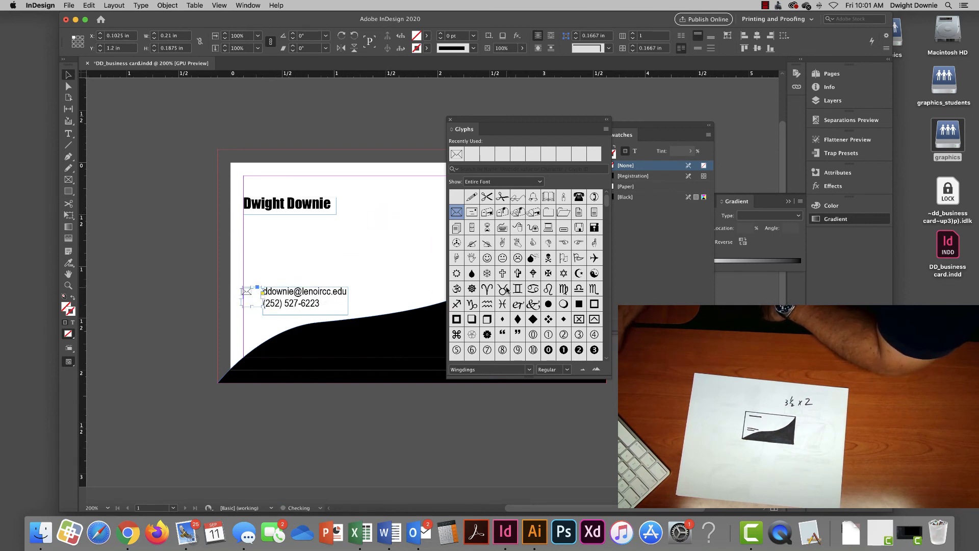
key(Right)
key(Right)
key(Right)
key(Right)
key(Left)
key(Left)
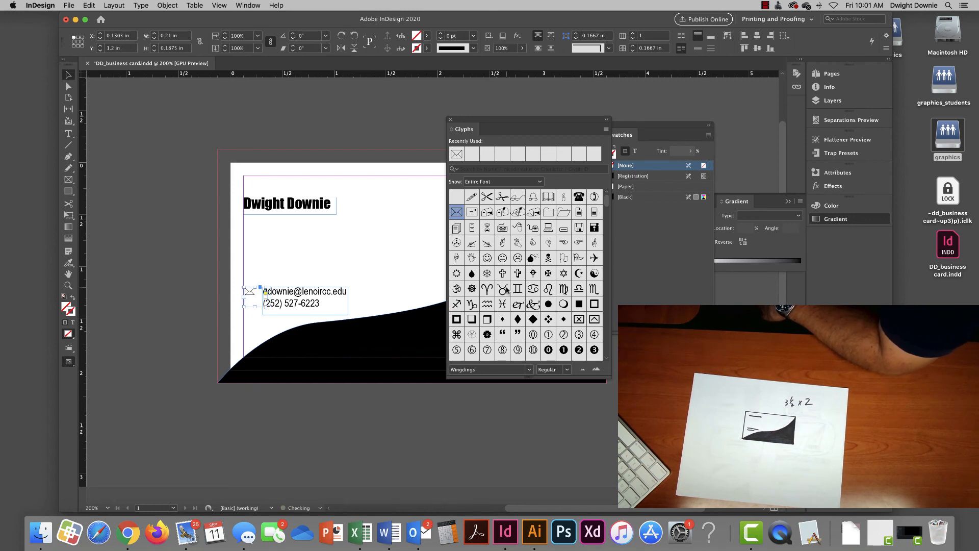
key(Left)
click(297, 299)
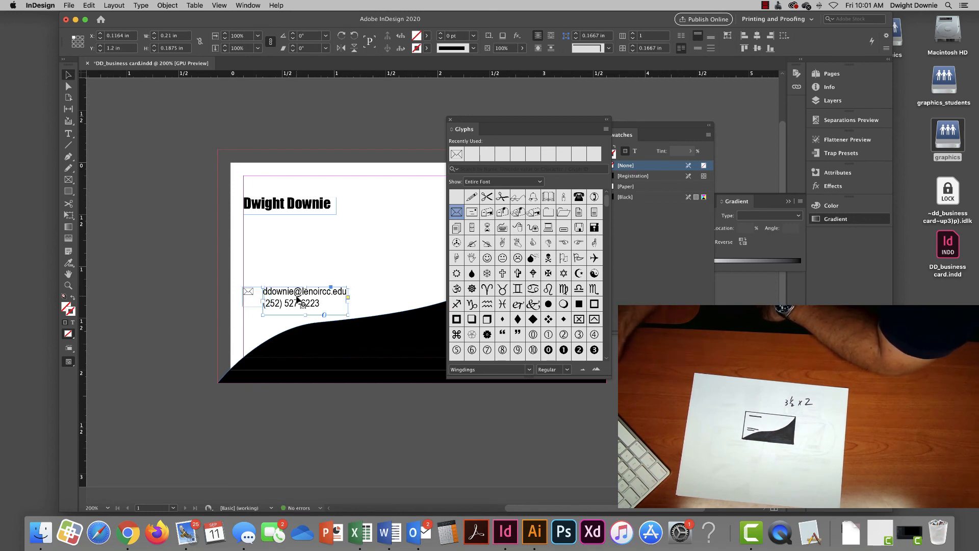
key(Left)
key(Left)
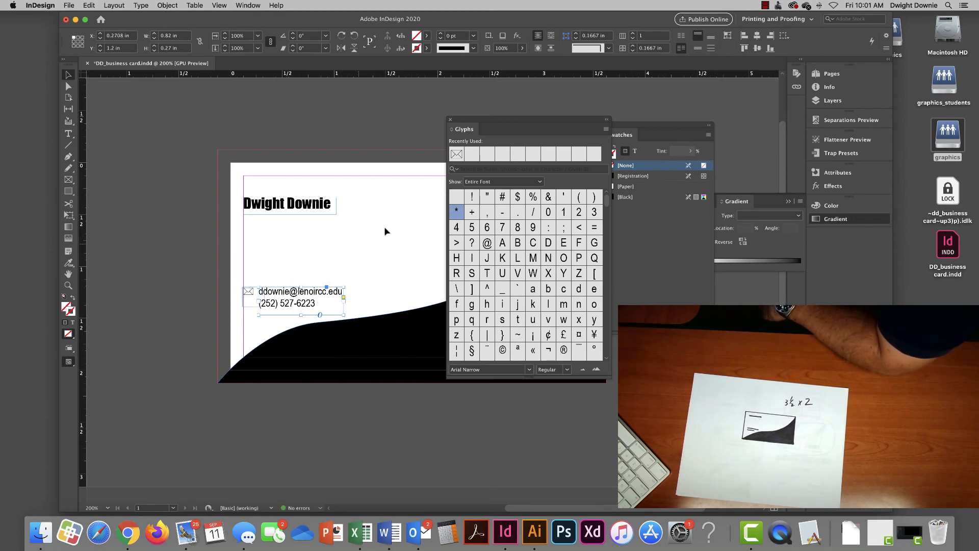
- Draw a small text frame and insert the Wingdings telephone glyph into it
click(69, 133)
drag(362, 215, 396, 248)
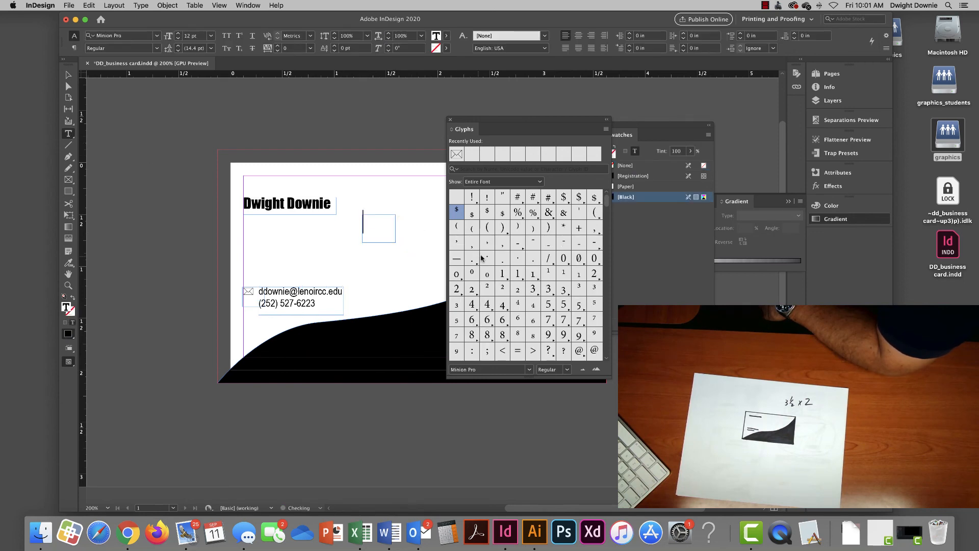
click(529, 370)
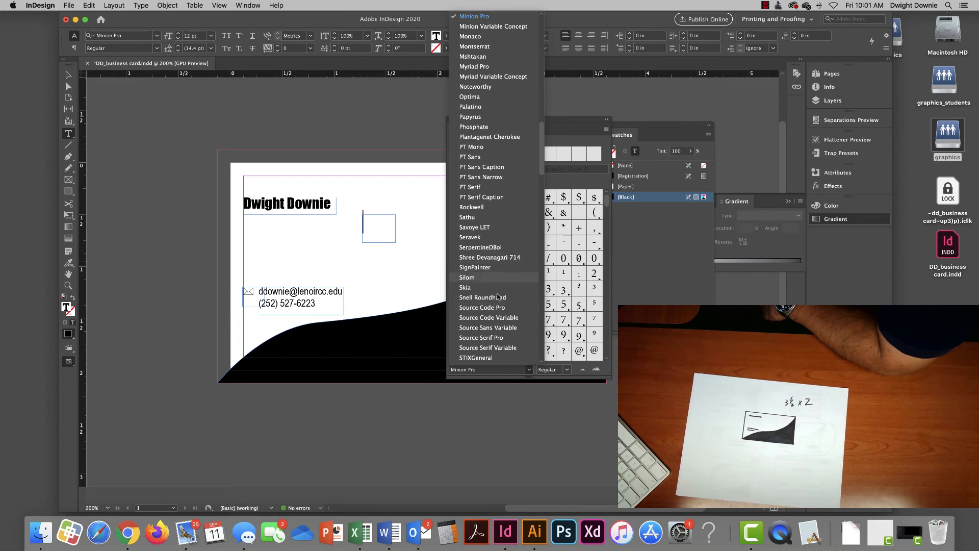
scroll(497, 306, down, 10)
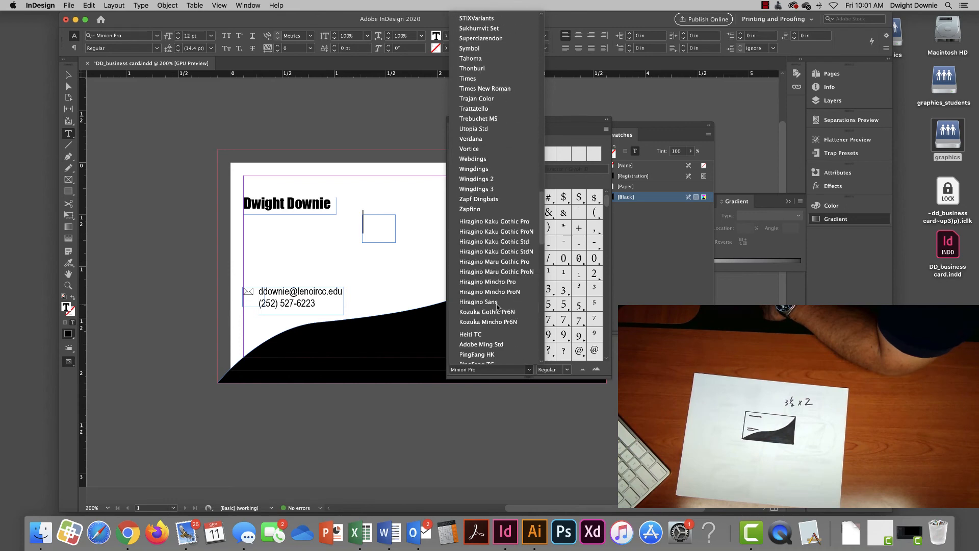
click(479, 169)
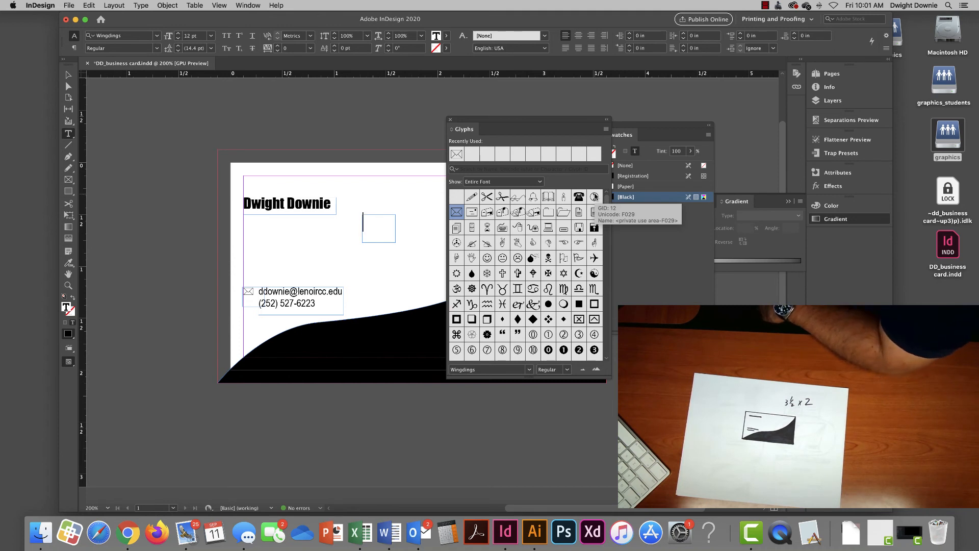
double_click(595, 196)
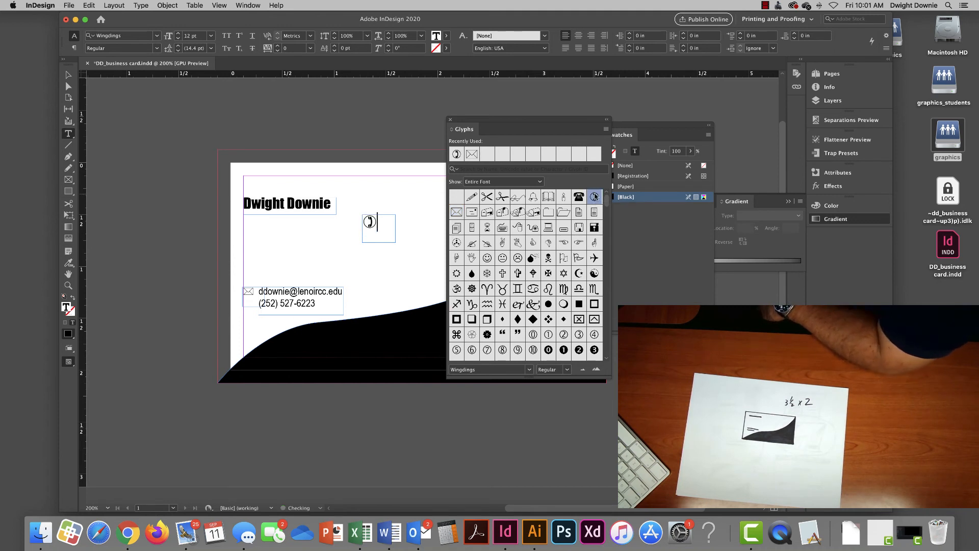
- Close the glyph list and fit the telephone frame beside the phone number
click(450, 121)
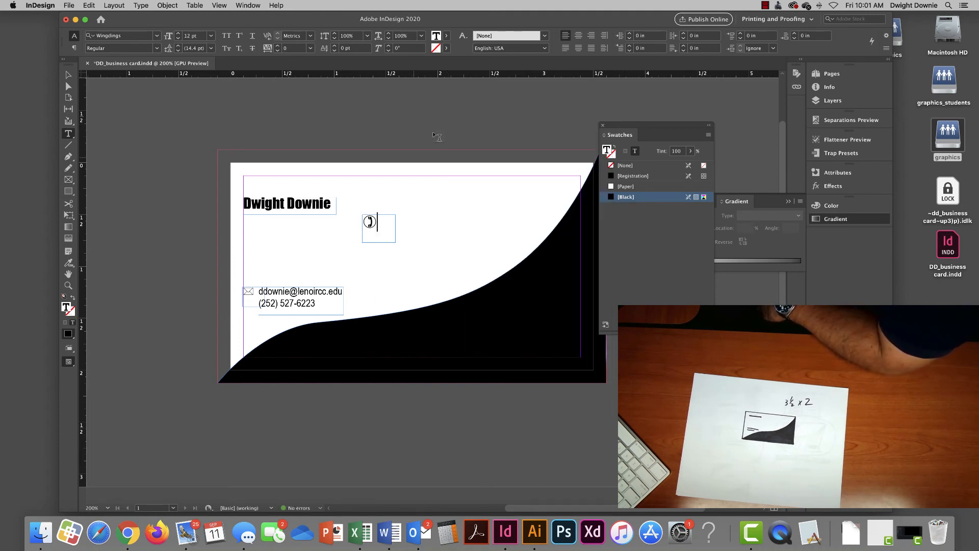
click(68, 75)
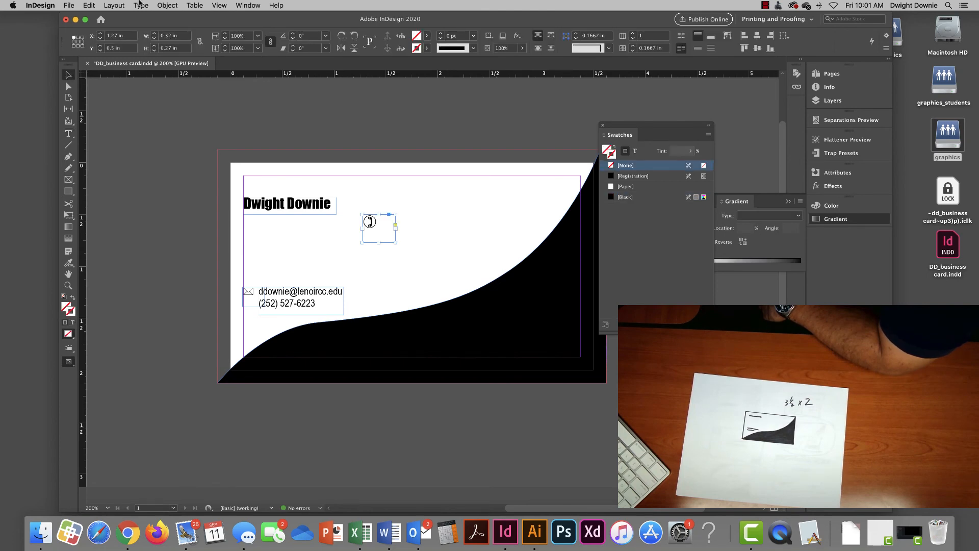
click(139, 5)
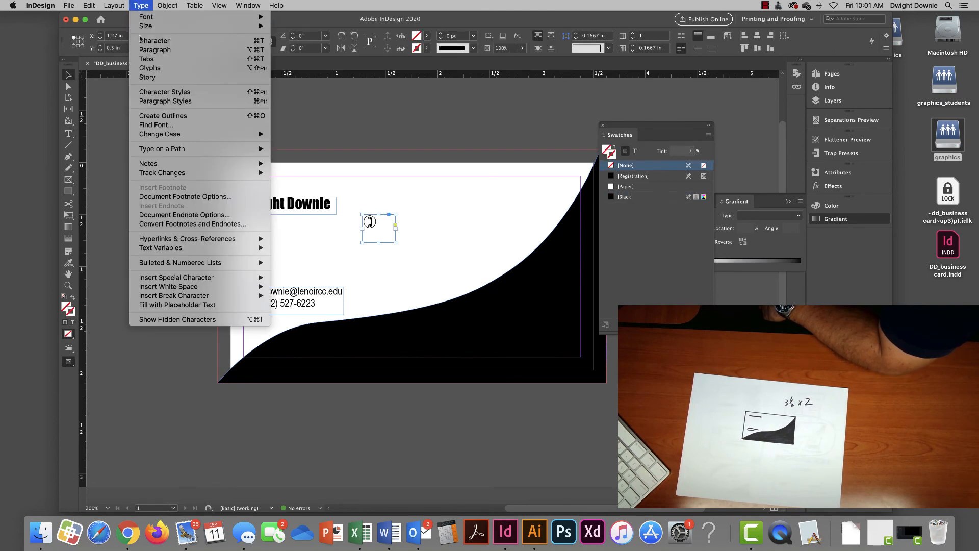
click(145, 4)
drag(395, 241, 250, 302)
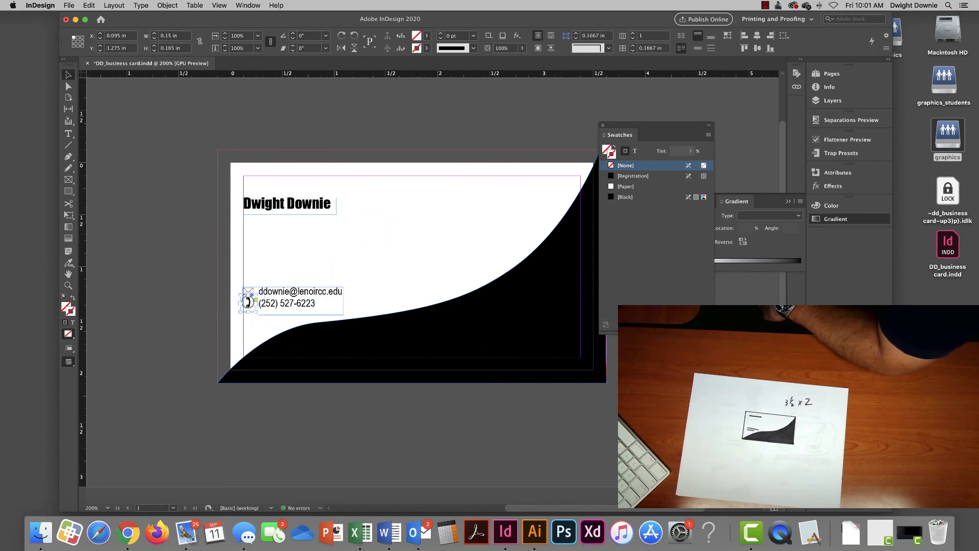
- Set the telephone icon to 10 pt and nudge it down and right into line under the envelope
click(68, 133)
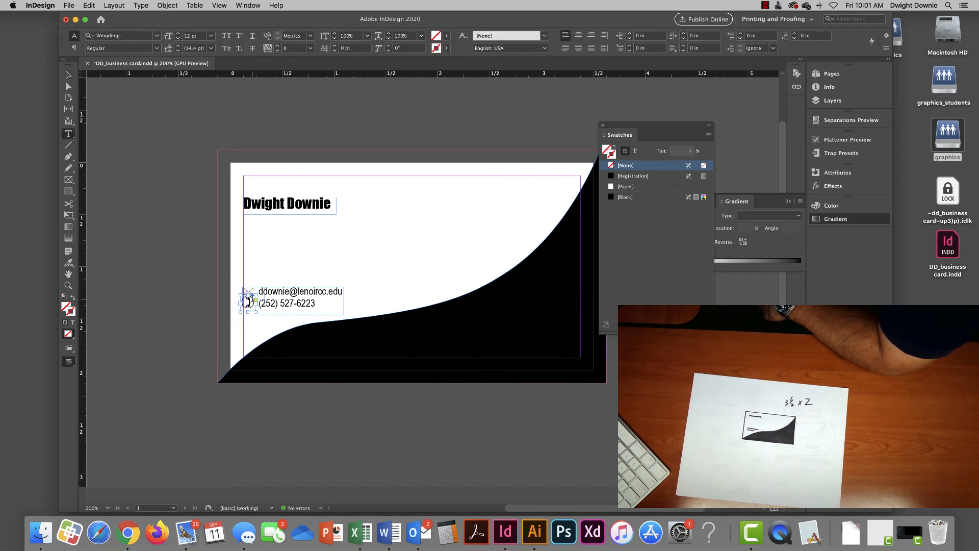
double_click(248, 301)
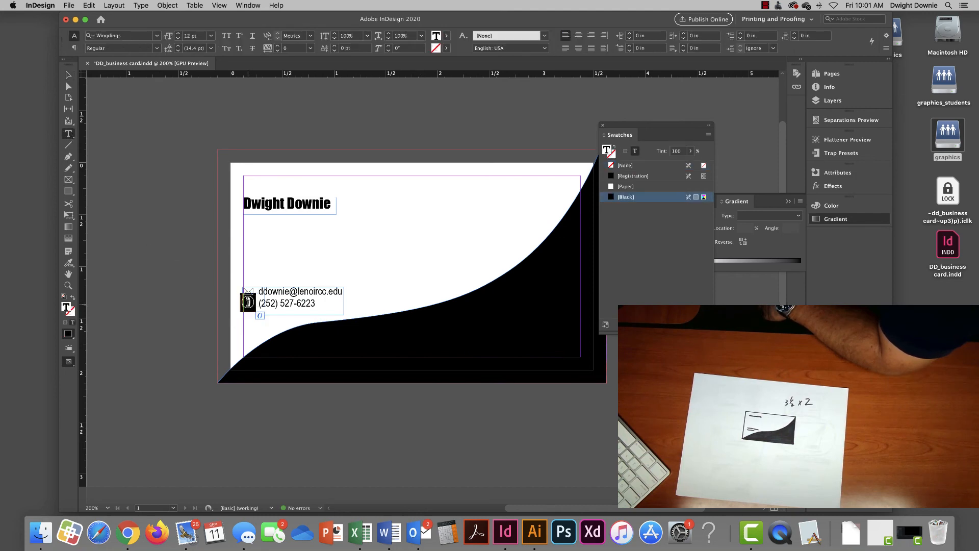
click(178, 38)
click(178, 38)
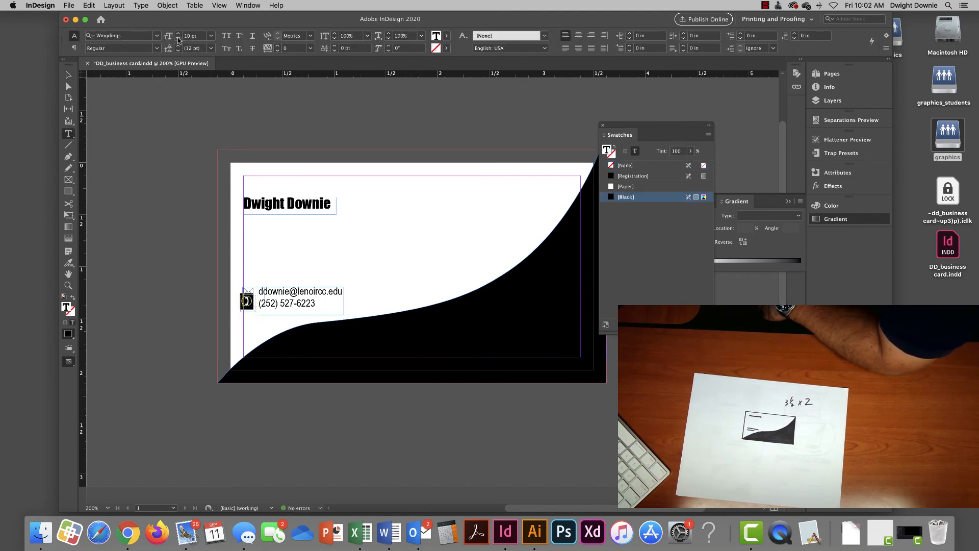
click(68, 75)
key(Down)
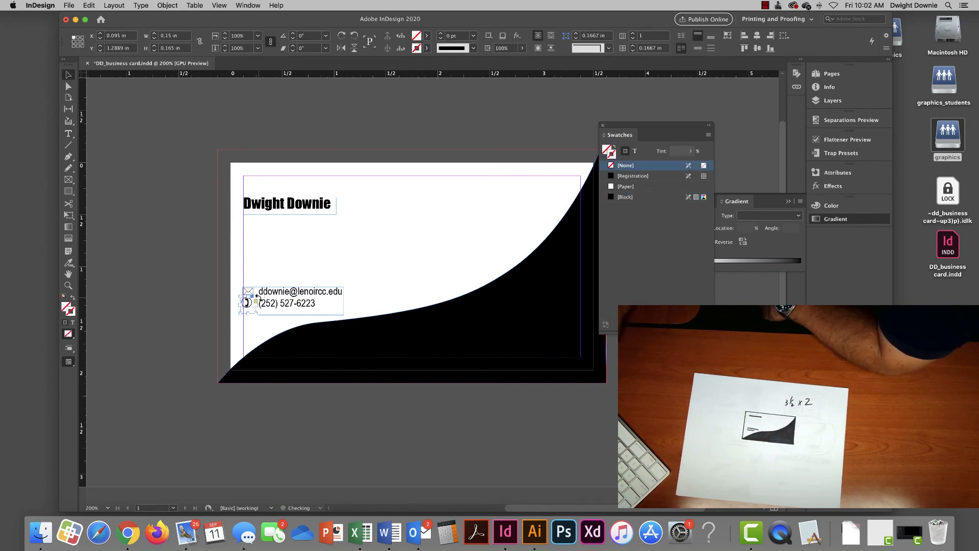
key(Right)
key(Down)
key(Right)
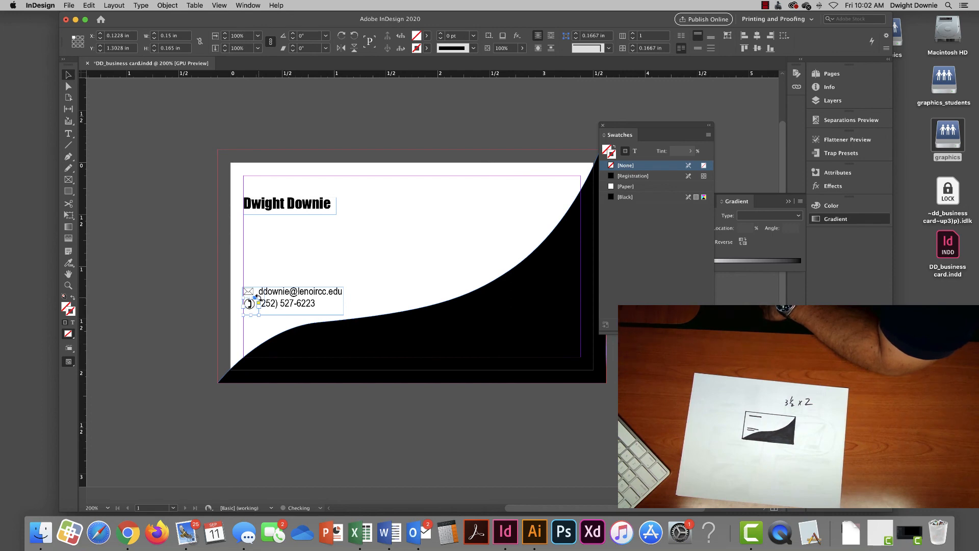
click(446, 303)
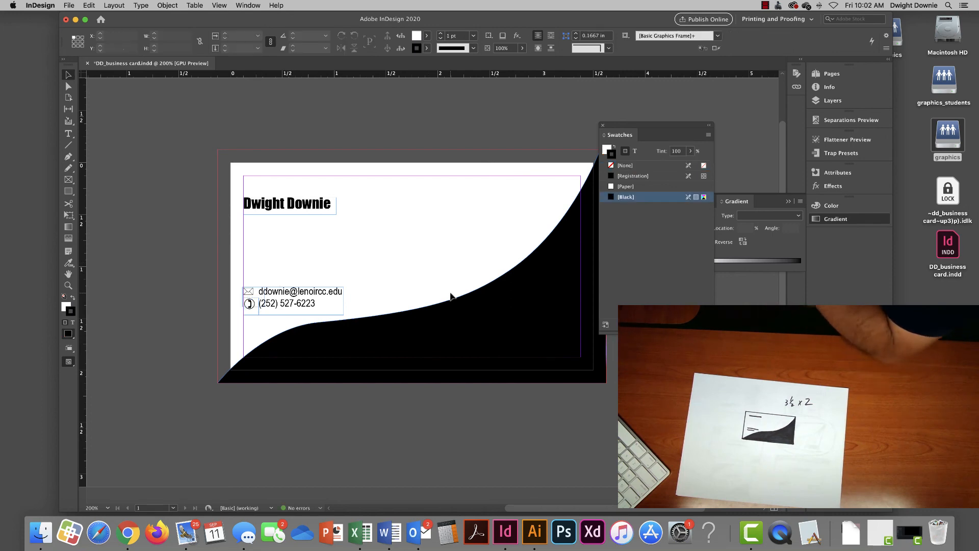
- Zoom in on the contact details and switch the screen mode to Preview
click(70, 287)
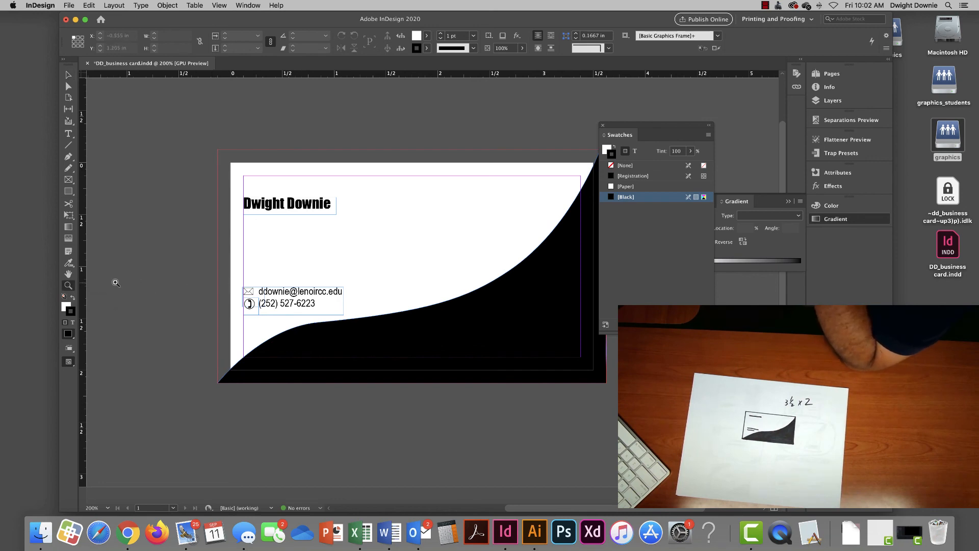
click(288, 298)
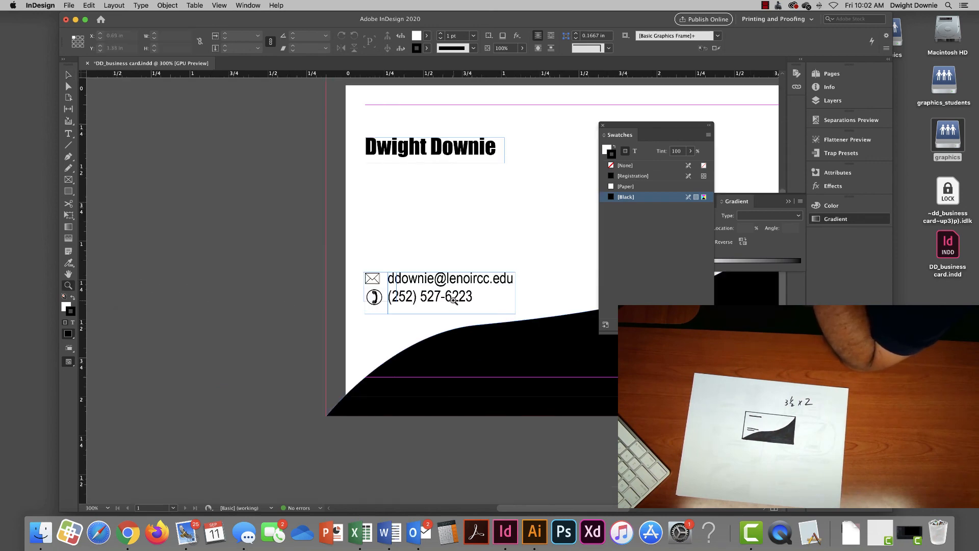
scroll(453, 301, right, 4)
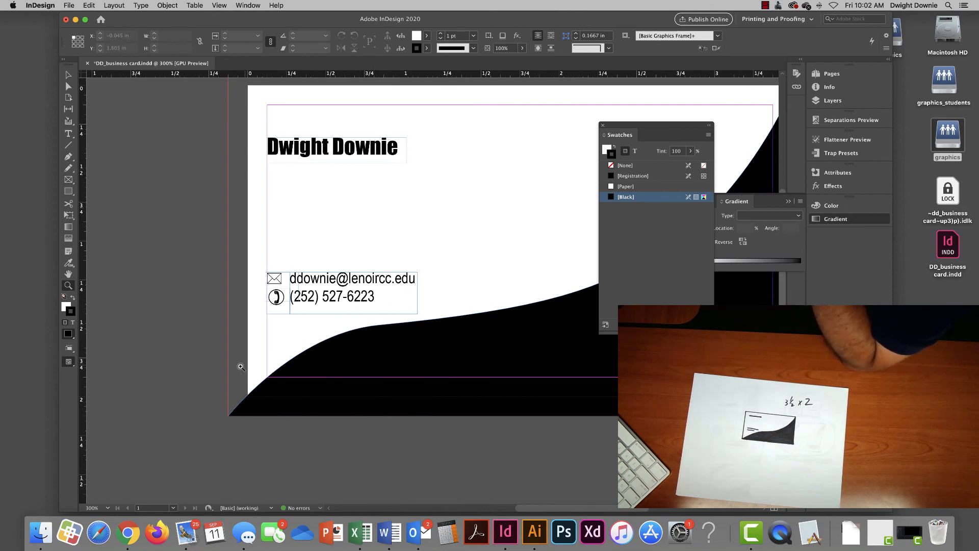
click(70, 335)
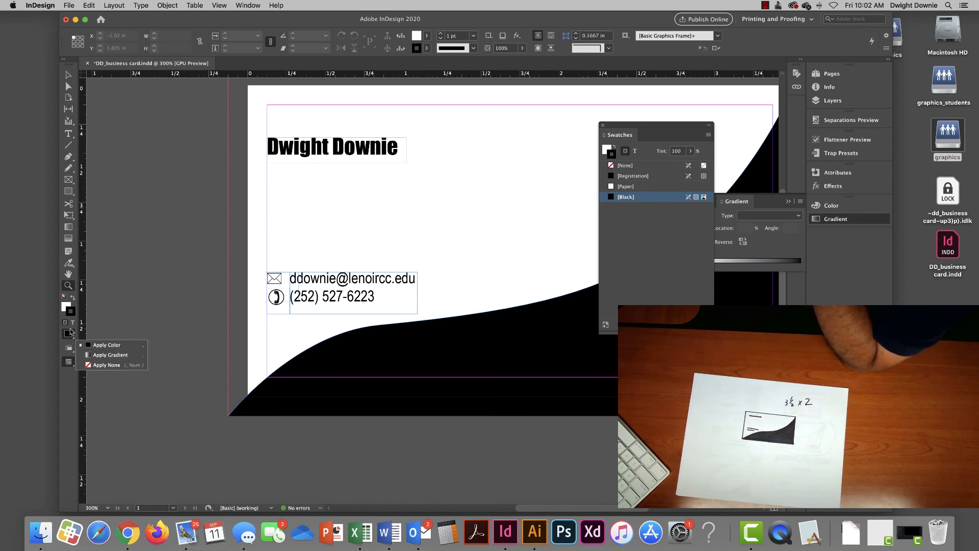
click(67, 349)
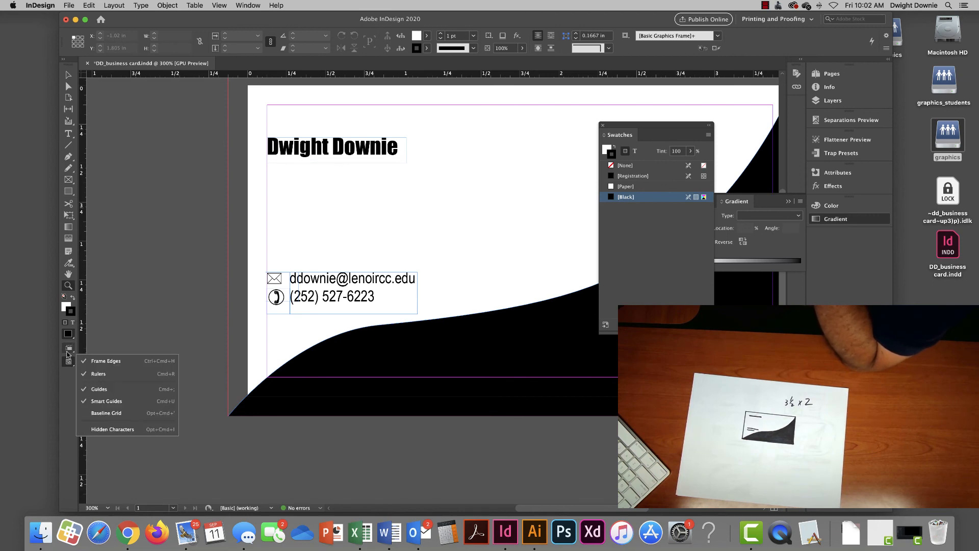
click(67, 363)
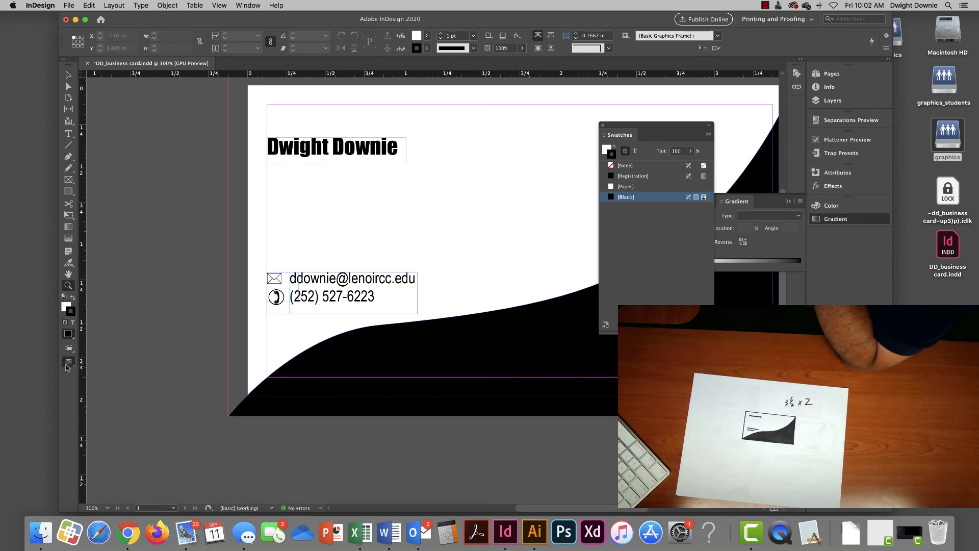
click(67, 364)
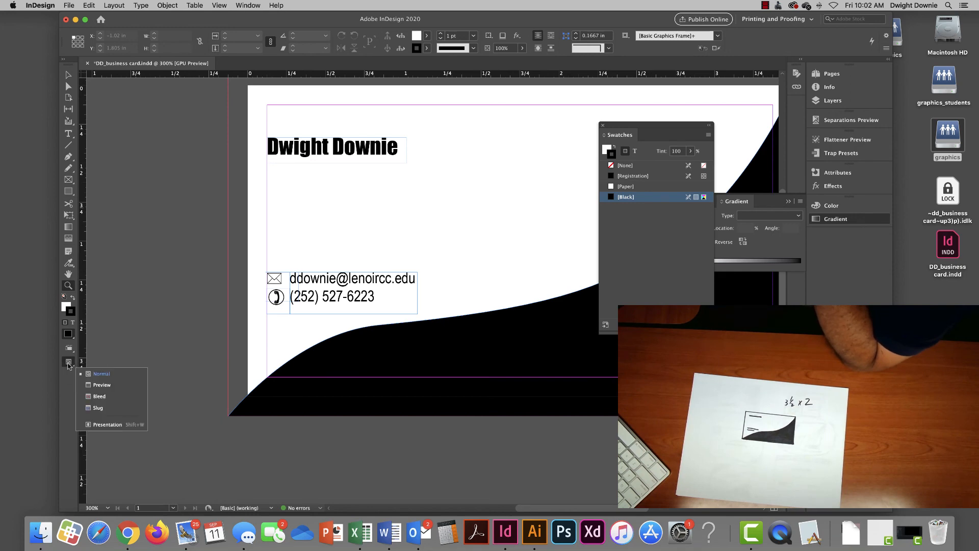
click(111, 385)
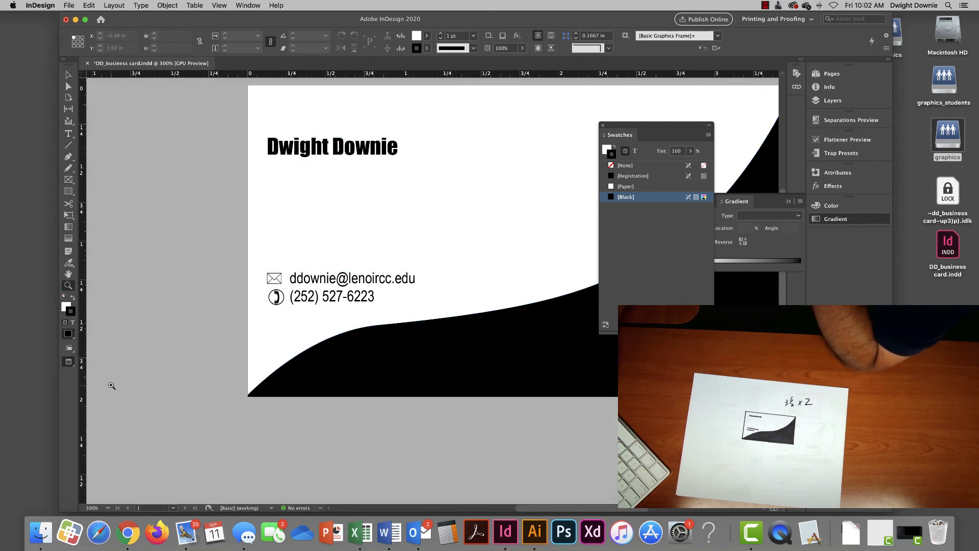
- Zoom back out to 200% to see the whole card, then reselect the Selection tool
key(super+minus)
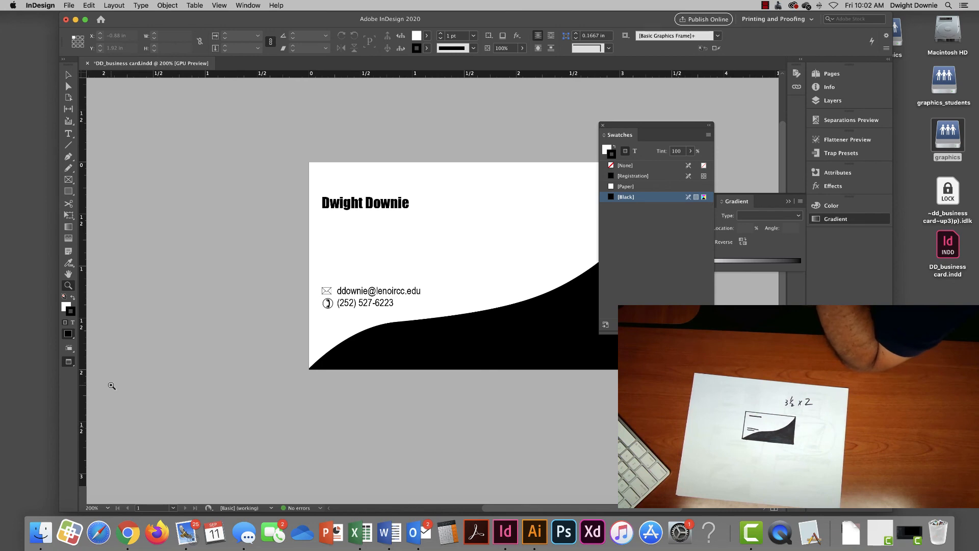
click(68, 75)
scroll(397, 279, right, 2)
scroll(395, 276, right, 8)
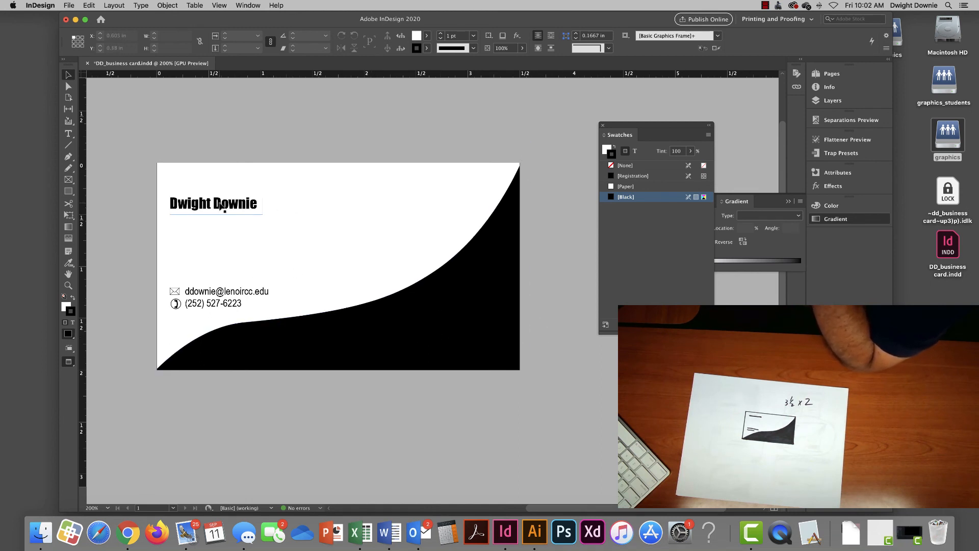
- Move the name up slightly and return to Normal screen mode with guides and bleed
drag(222, 205, 219, 186)
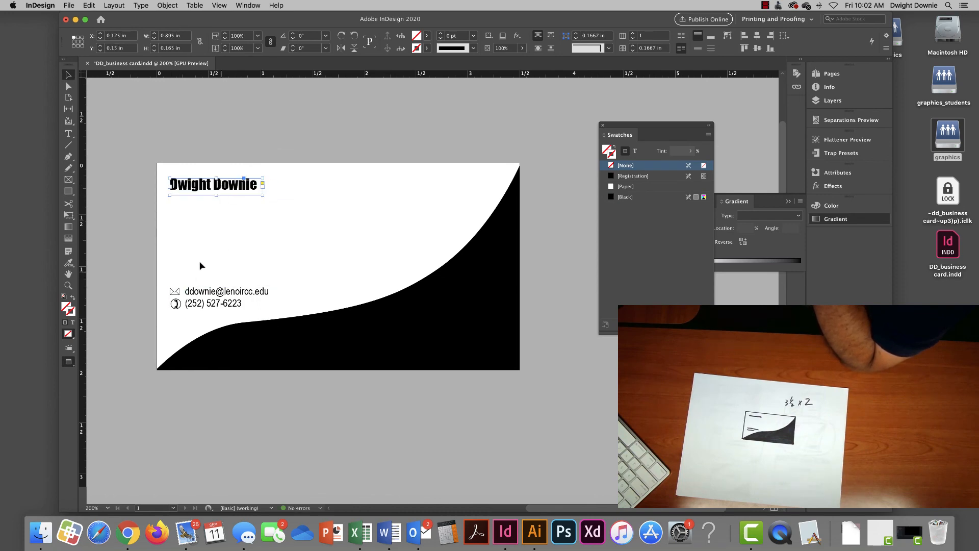
click(69, 363)
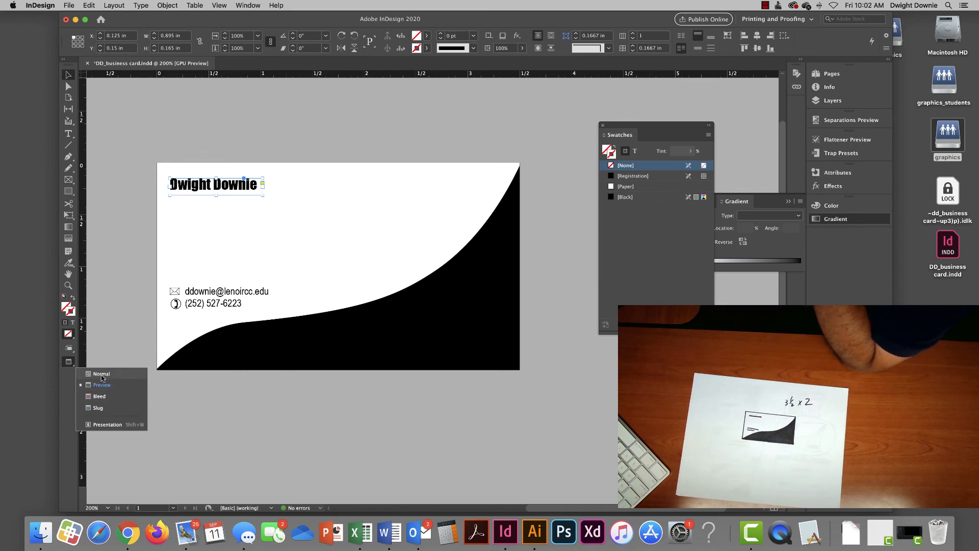
click(102, 374)
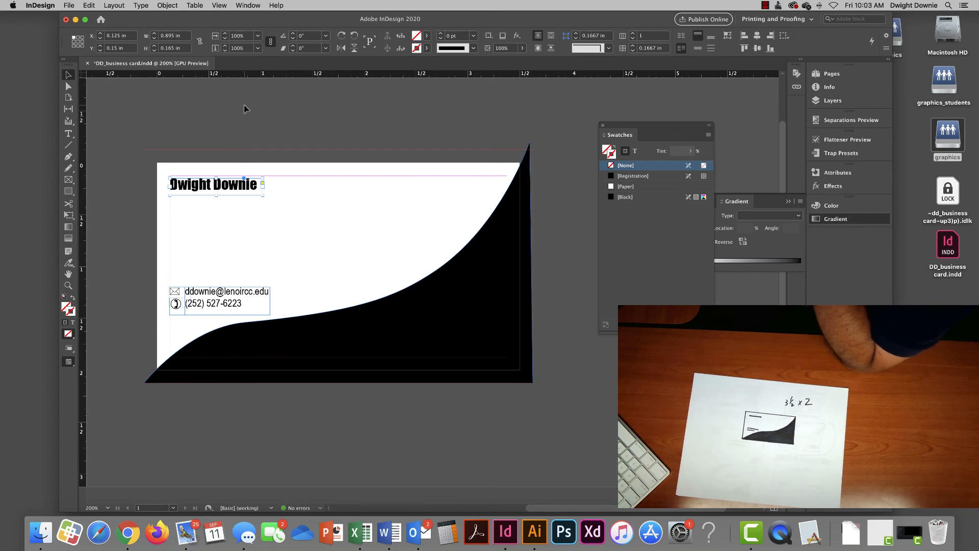
- Save the business card document from the File menu
click(69, 4)
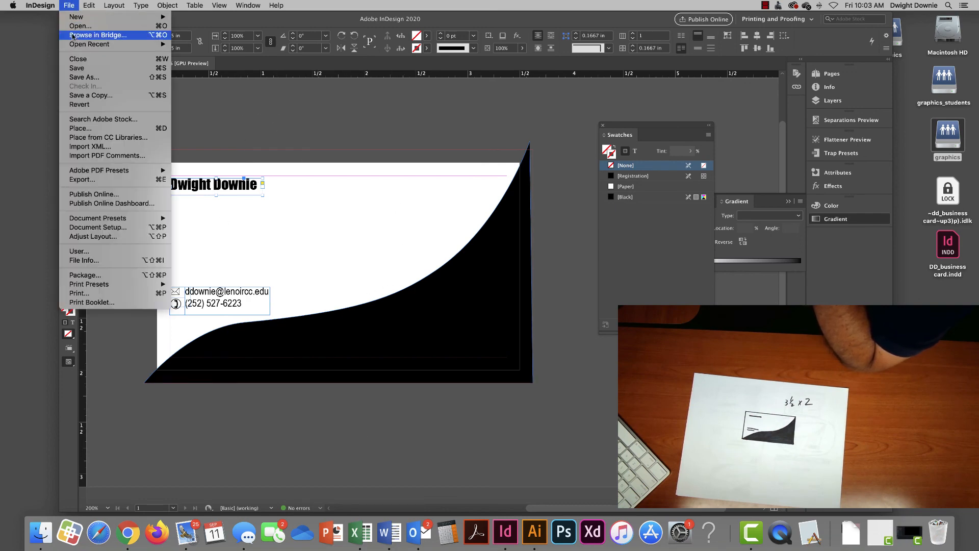
click(90, 66)
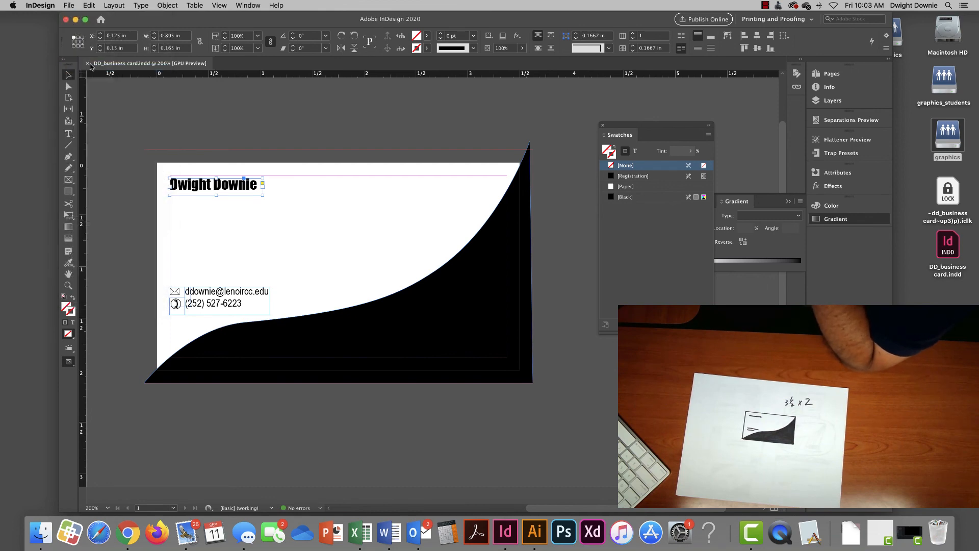
click(69, 5)
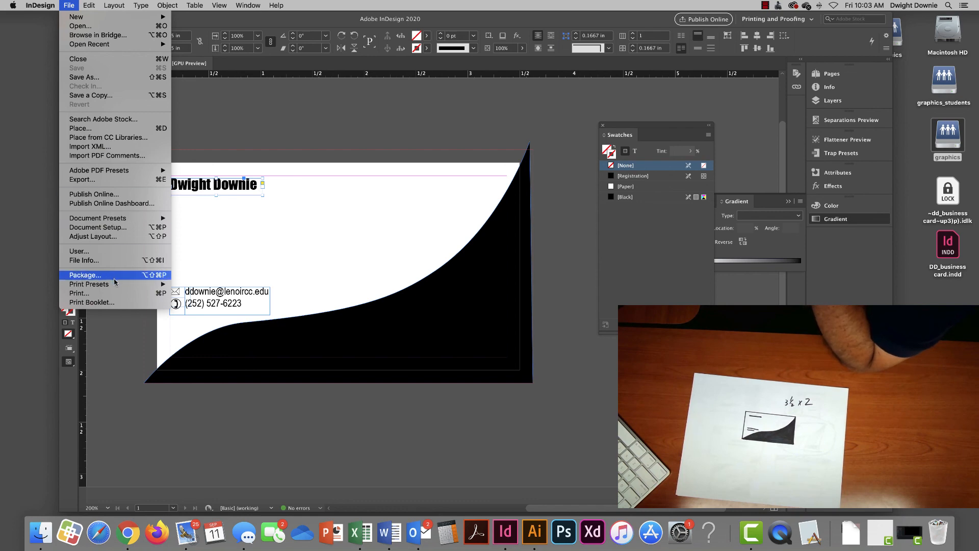
- Print the card on US Letter, centred on the page, with crop marks
click(113, 295)
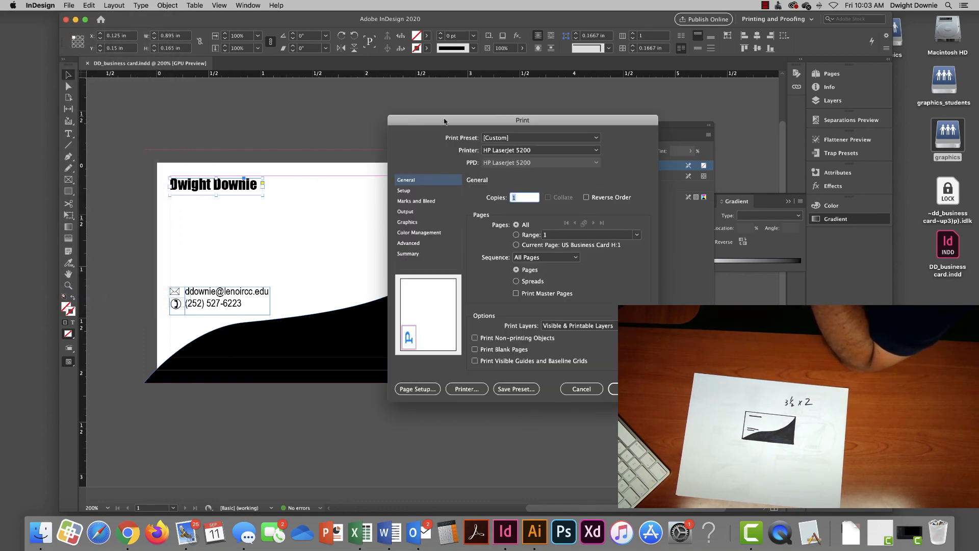
drag(444, 121, 332, 103)
click(320, 188)
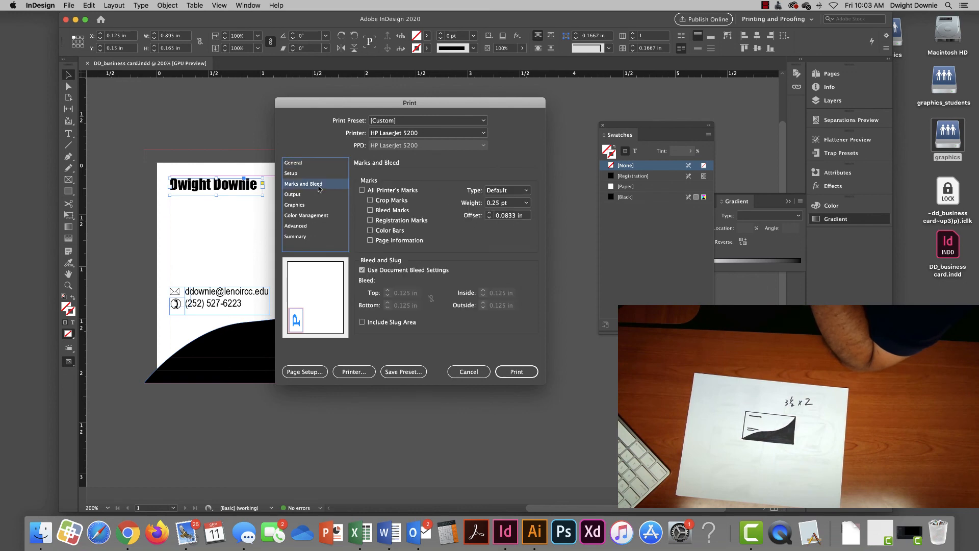
click(303, 174)
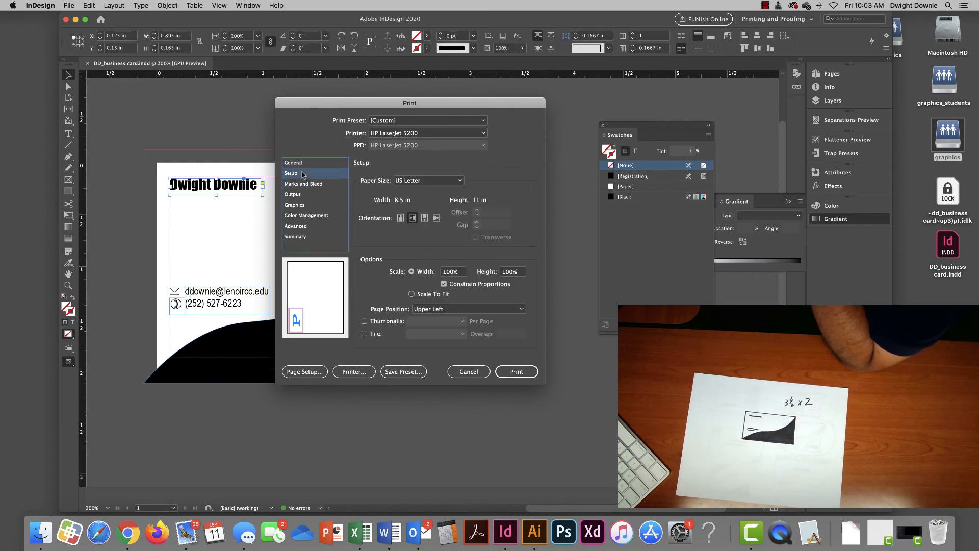
click(486, 309)
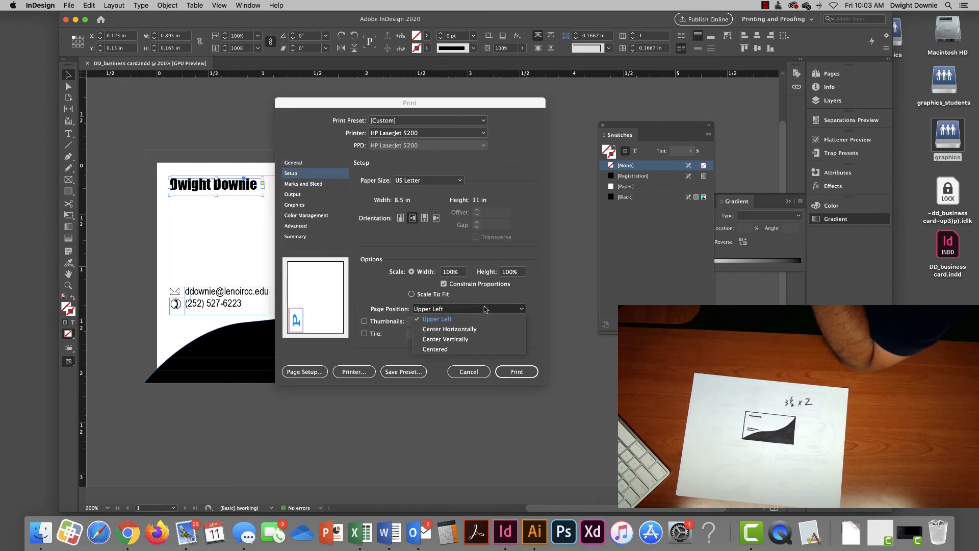
click(477, 353)
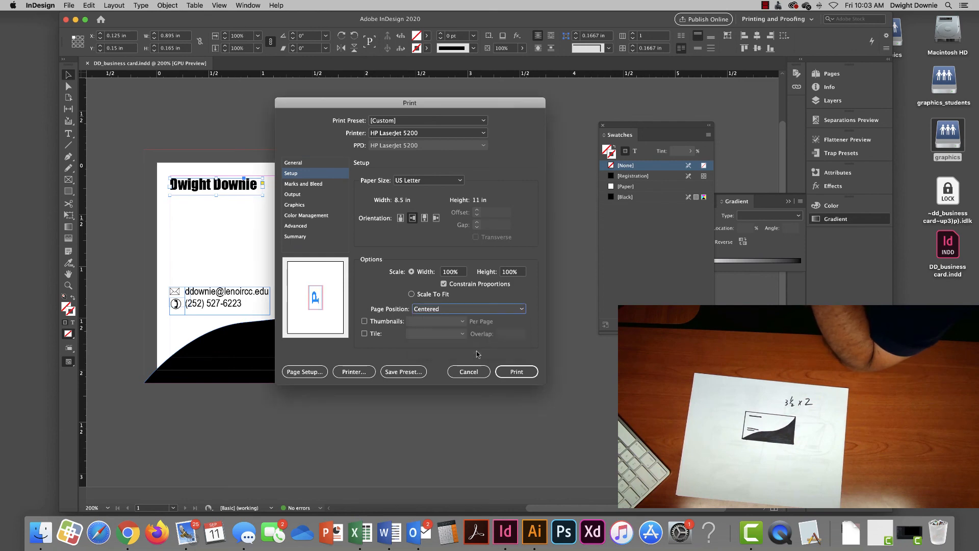
click(315, 187)
click(383, 201)
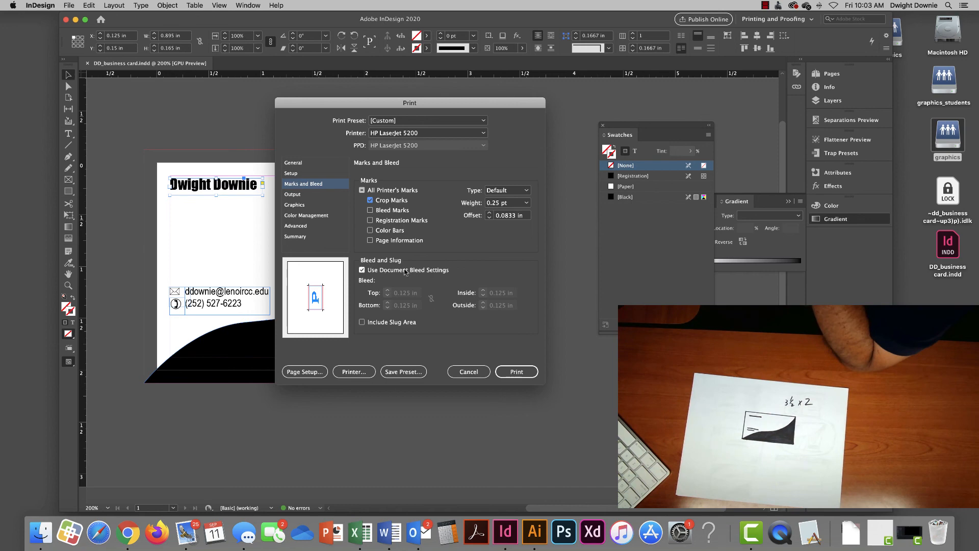
click(517, 371)
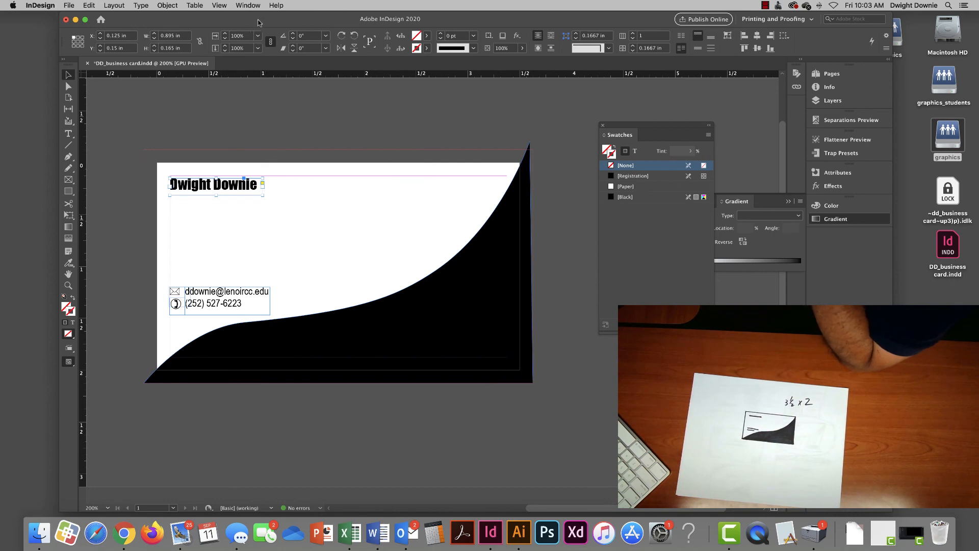
- Start a PDF export using the [Press Quality] Adobe PDF preset
drag(261, 22, 255, 23)
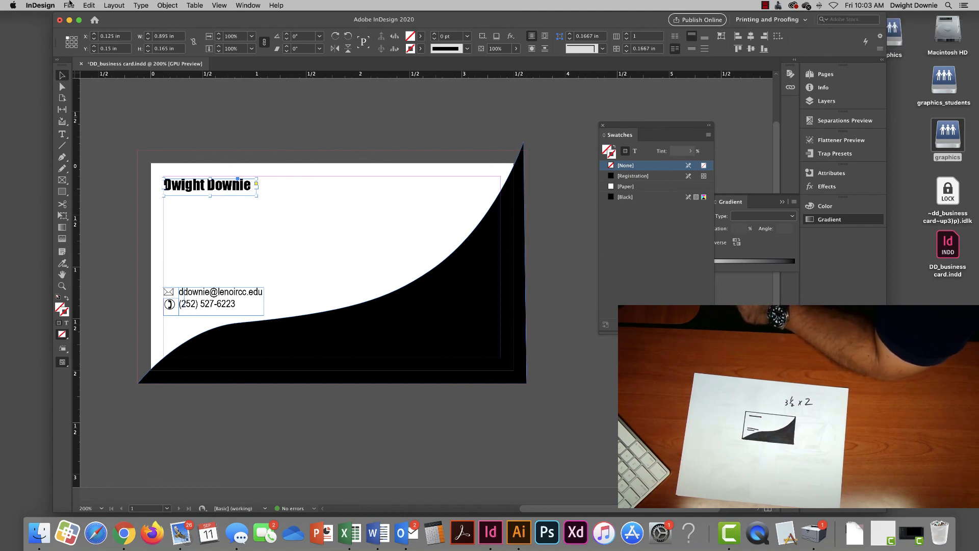
click(70, 5)
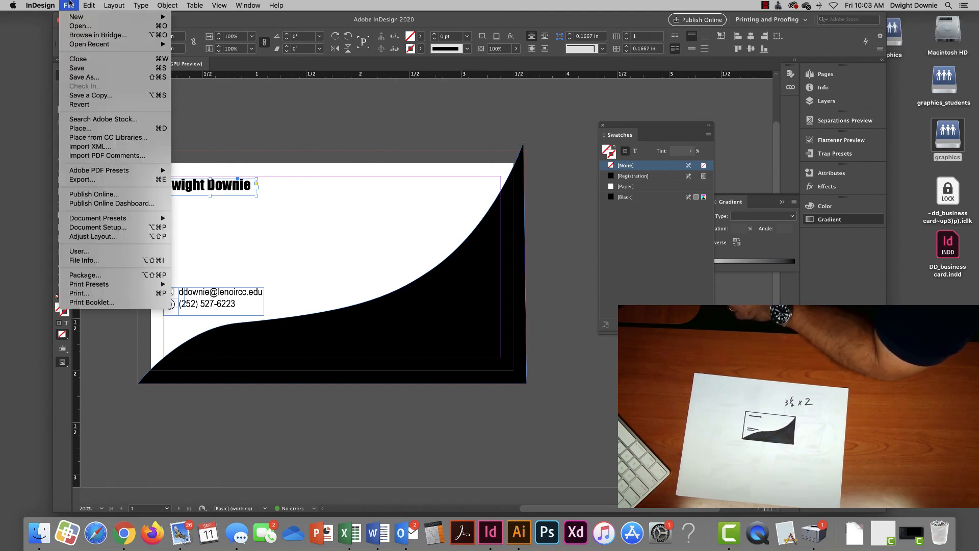
mouse_move(117, 172)
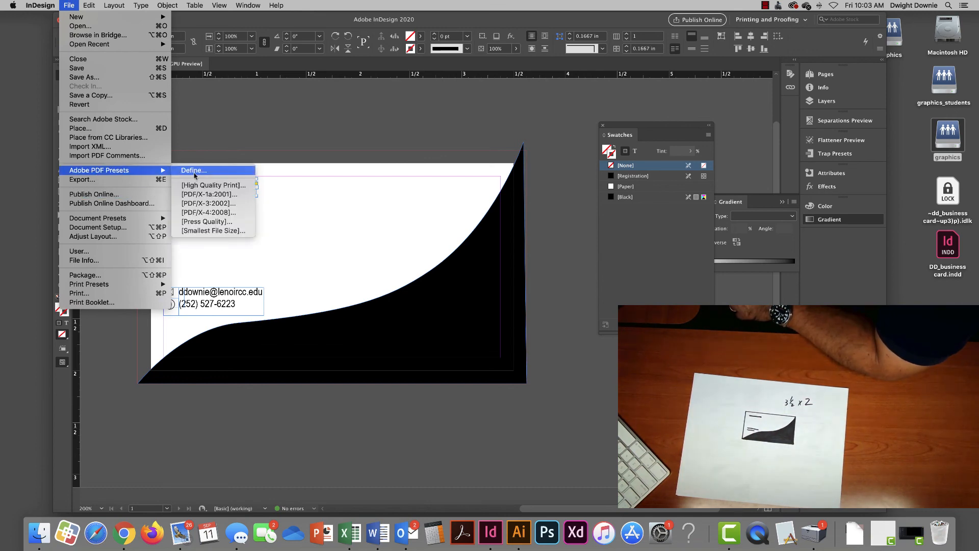
click(240, 223)
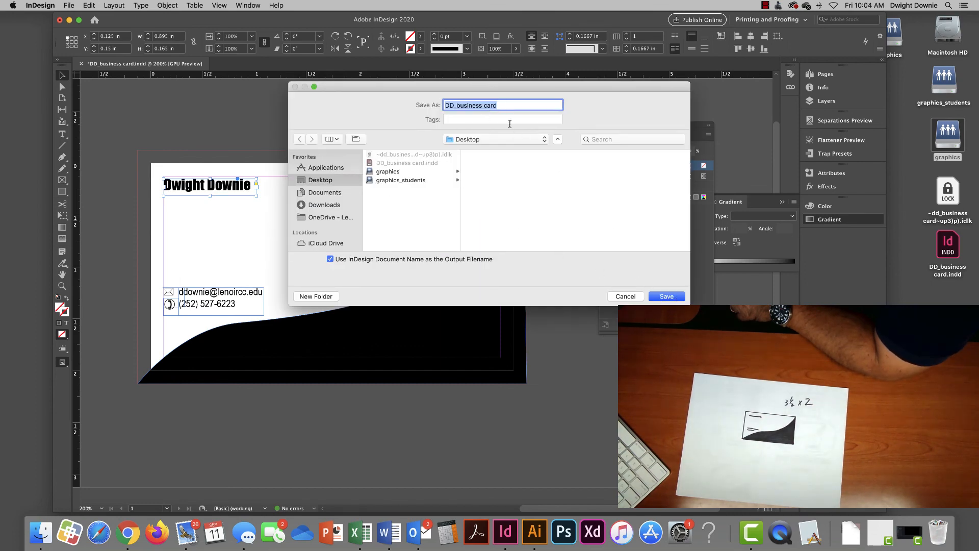
- Export DD_business card to the Desktop with crop marks and document bleed settings
click(668, 296)
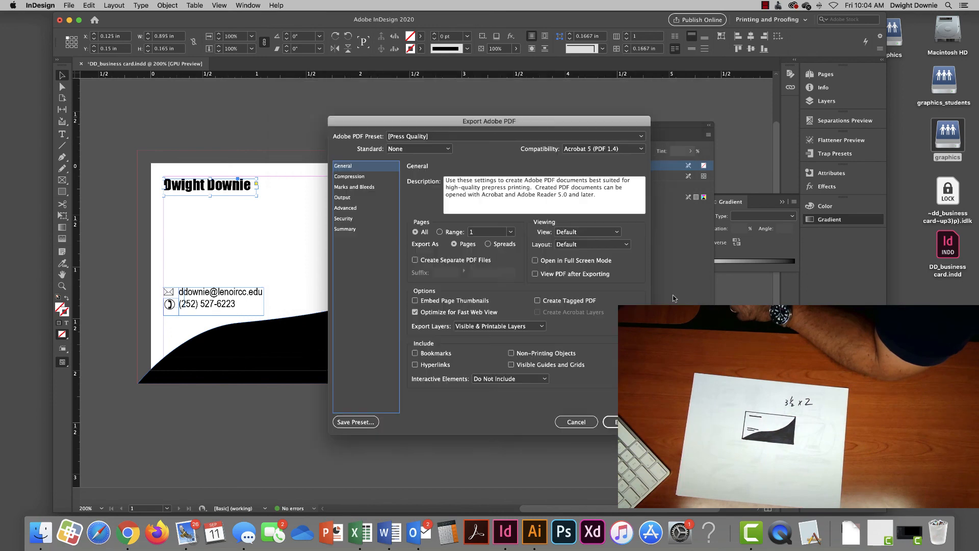
drag(452, 128, 305, 99)
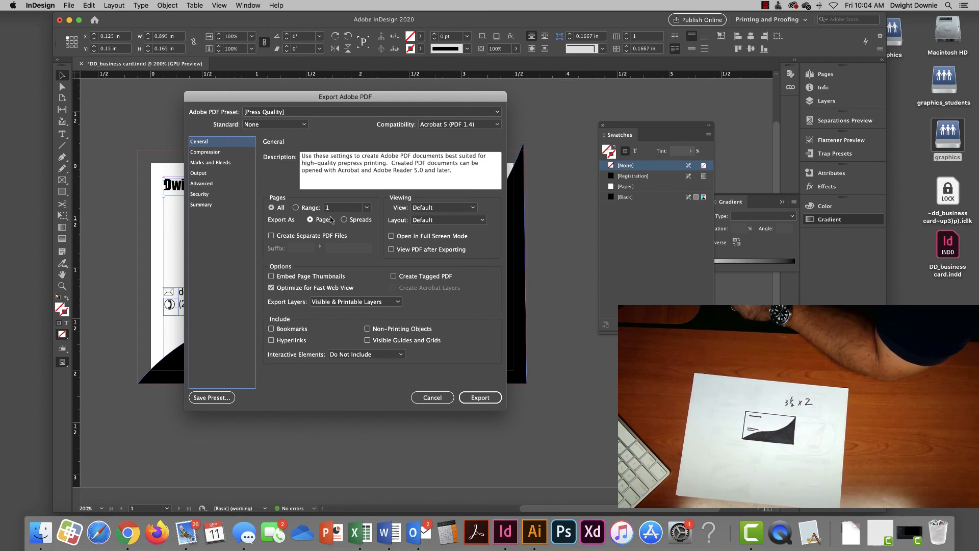
click(208, 165)
click(296, 180)
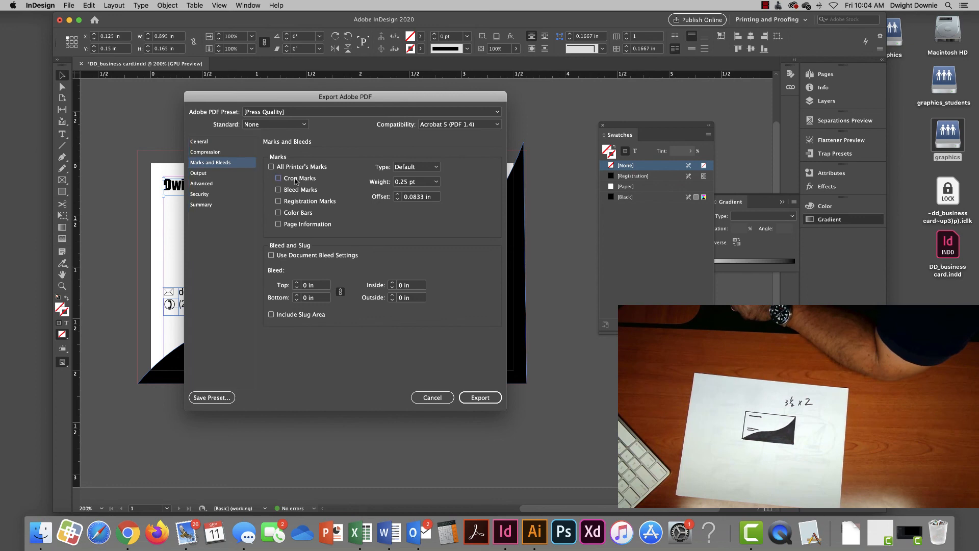
click(301, 256)
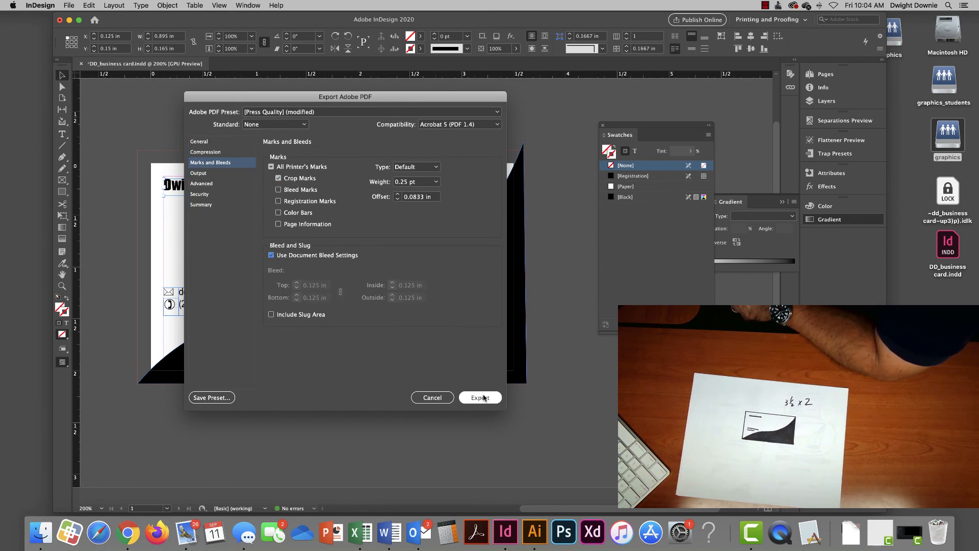
click(480, 397)
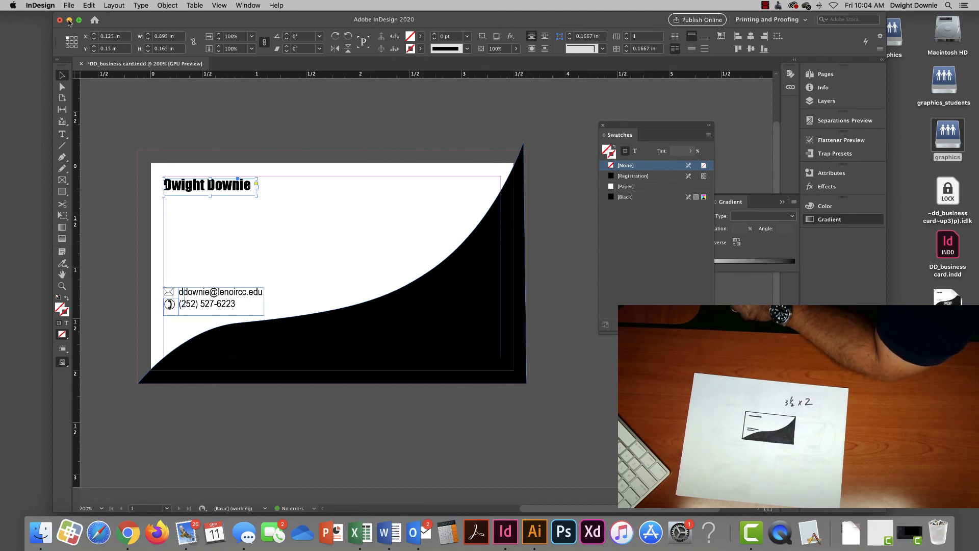
click(70, 21)
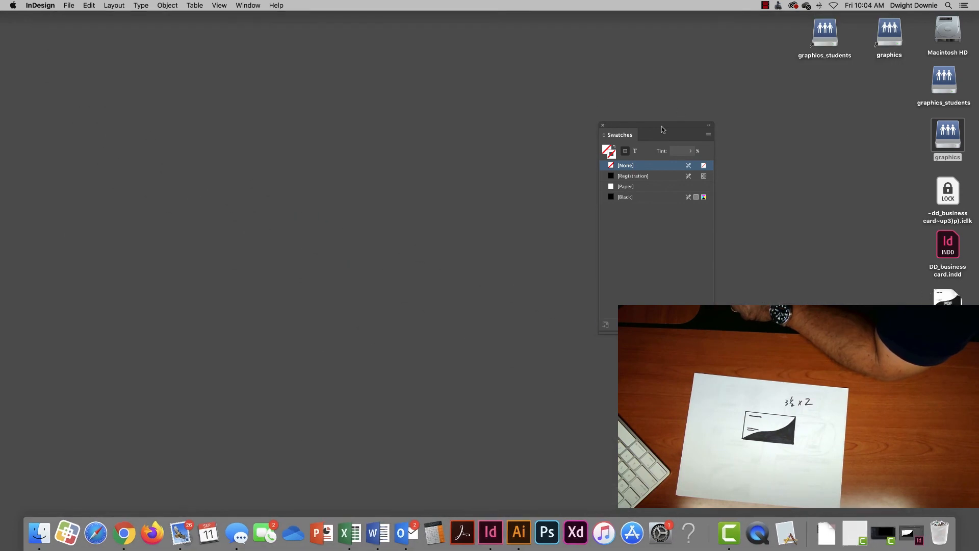
- Move DD_business card.pdf to the desktop centre and Quick Look it
click(810, 217)
drag(948, 297, 436, 208)
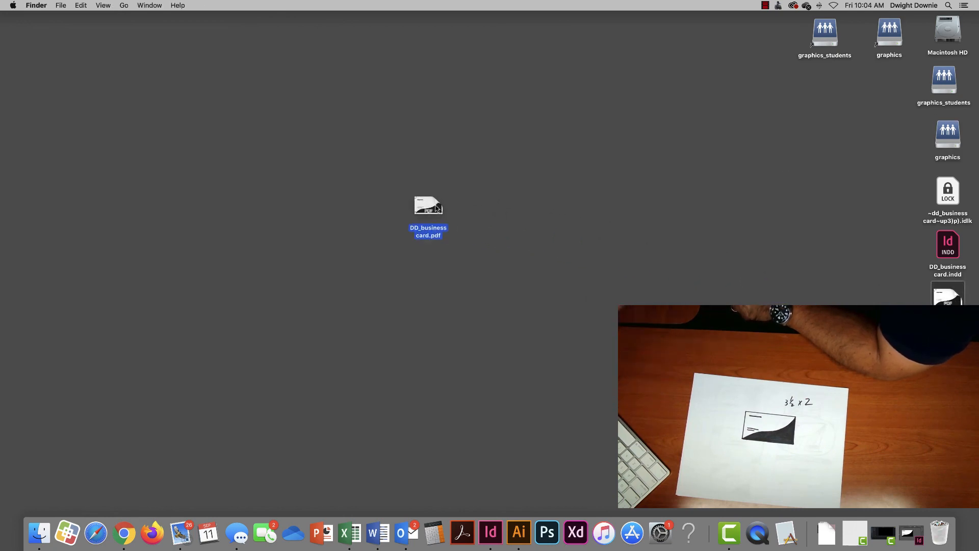
key(space)
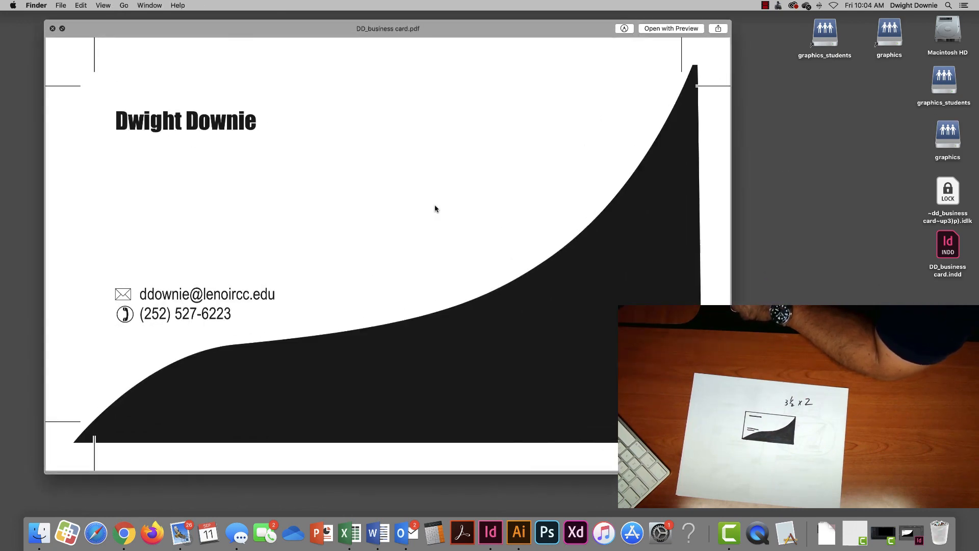
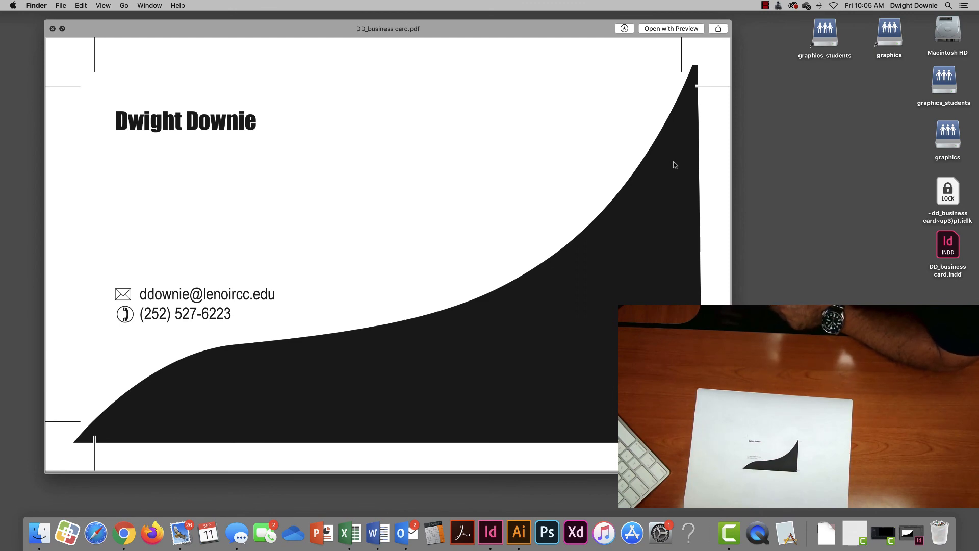
click(765, 5)
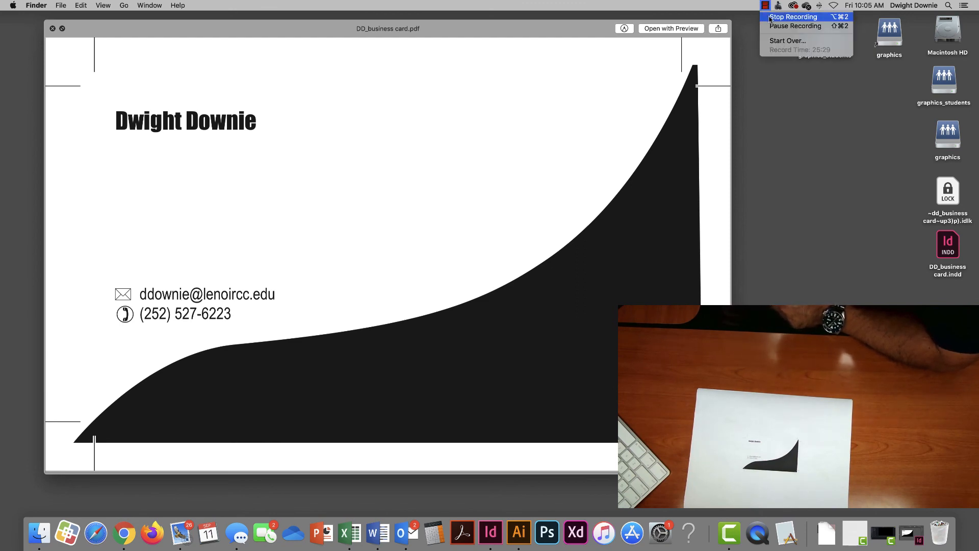